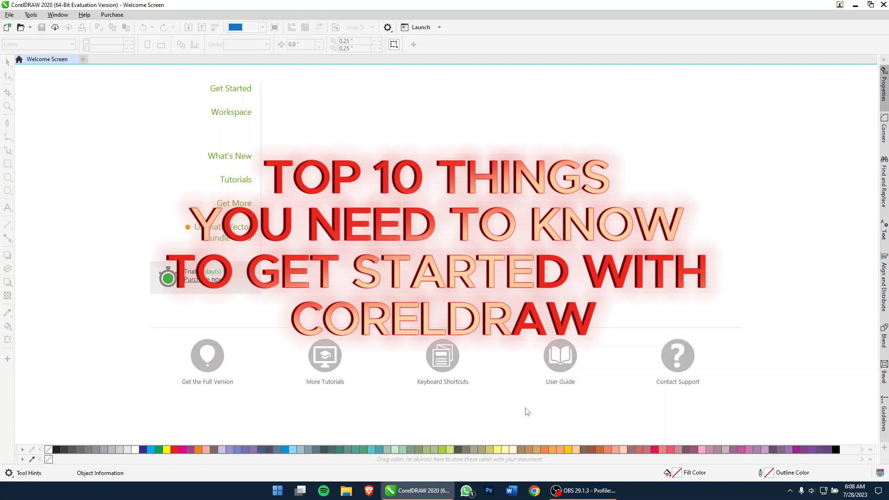
Create a new 6.667-inch square RGB document and draw a rectangle about 8.14 by 4.05 inches across the page's left edge
{"action": "left_click", "coordinate": [83, 59]}
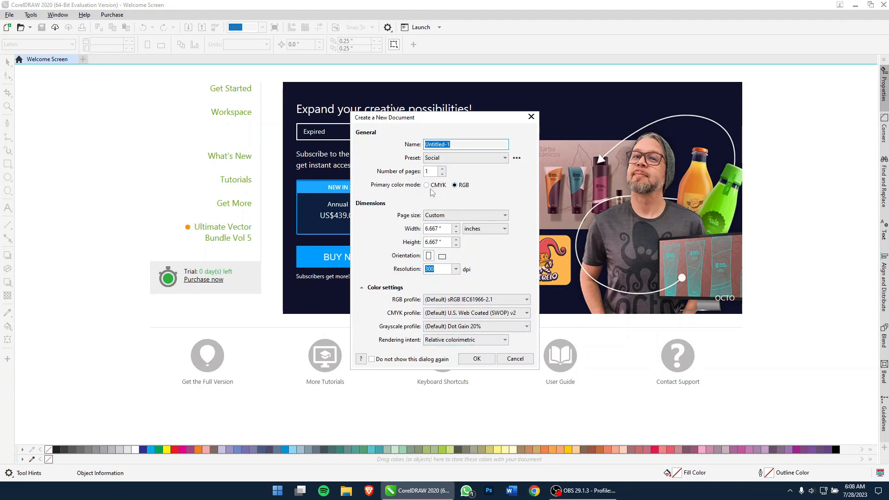
{"action": "left_click", "coordinate": [477, 358]}
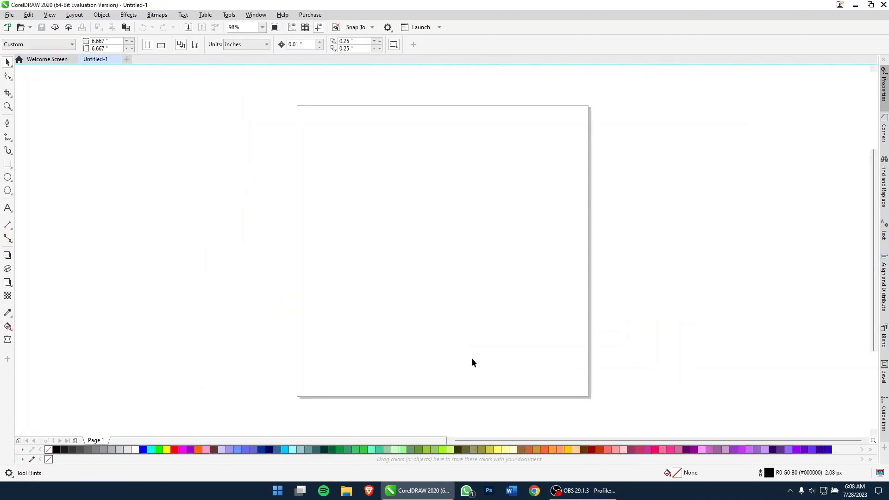
{"action": "left_click", "coordinate": [8, 164]}
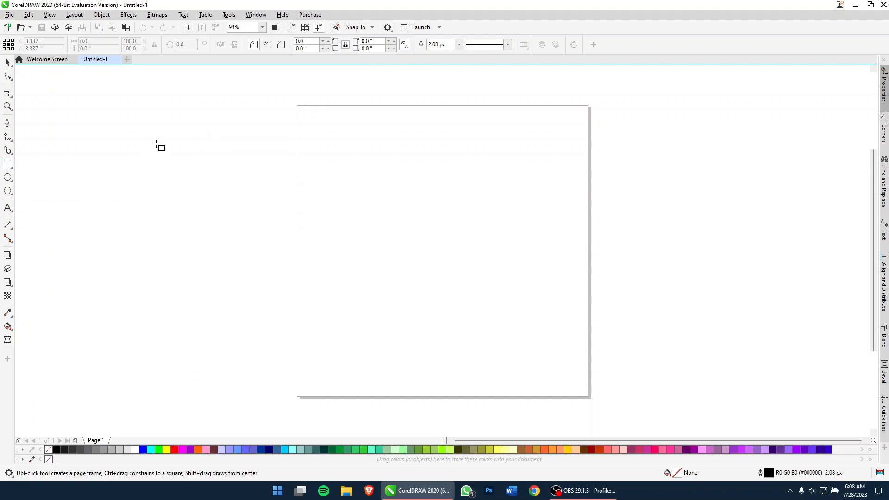
{"action": "mouse_move", "coordinate": [161, 127]}
{"action": "left_mouse_down"}
{"action": "mouse_move", "coordinate": [279, 195]}
{"action": "mouse_move", "coordinate": [517, 304]}
{"action": "left_mouse_up"}
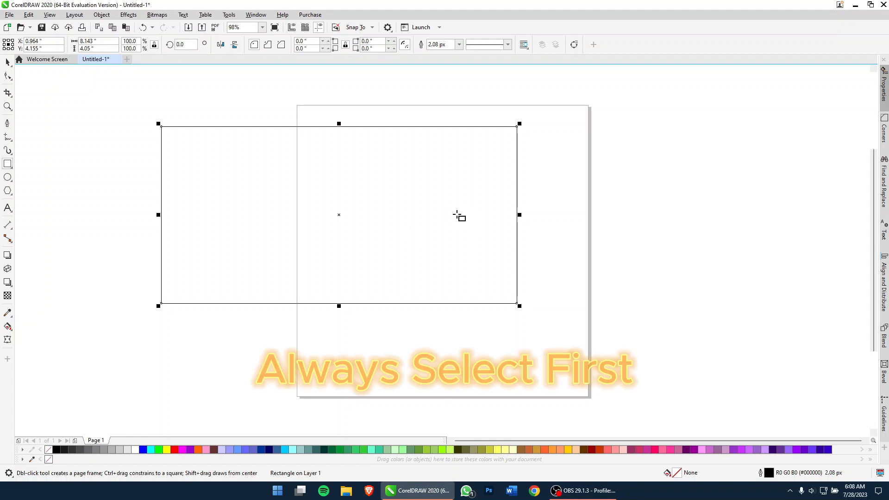
Select the rectangle and try yellow, Murky Green, Dull Green and Autumn Orange fills on it
{"action": "key", "text": "space"}
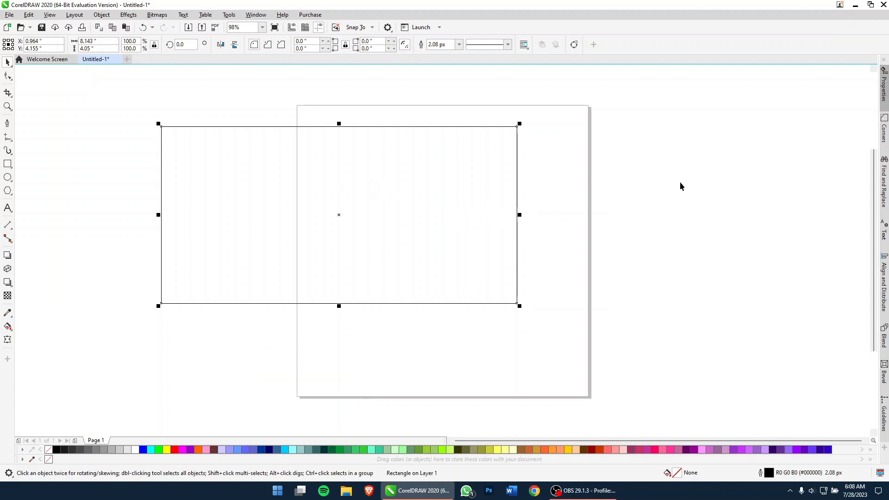
{"action": "left_click", "coordinate": [718, 172]}
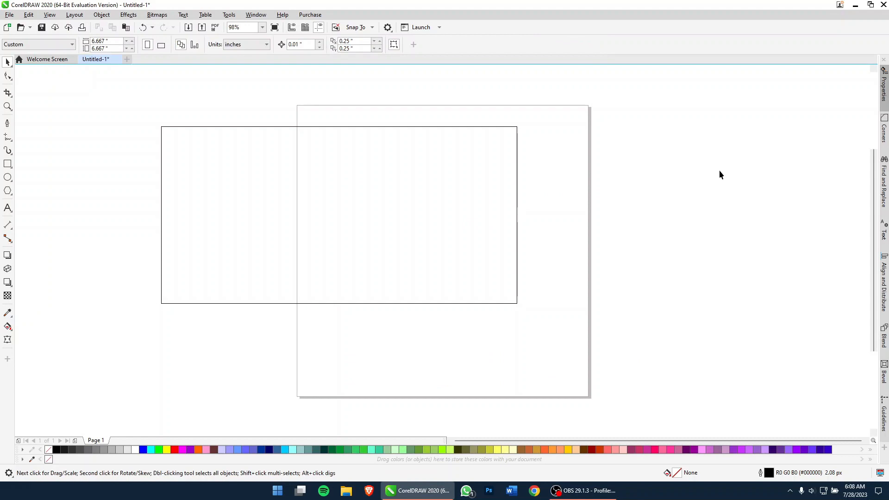
{"action": "left_click", "coordinate": [336, 168]}
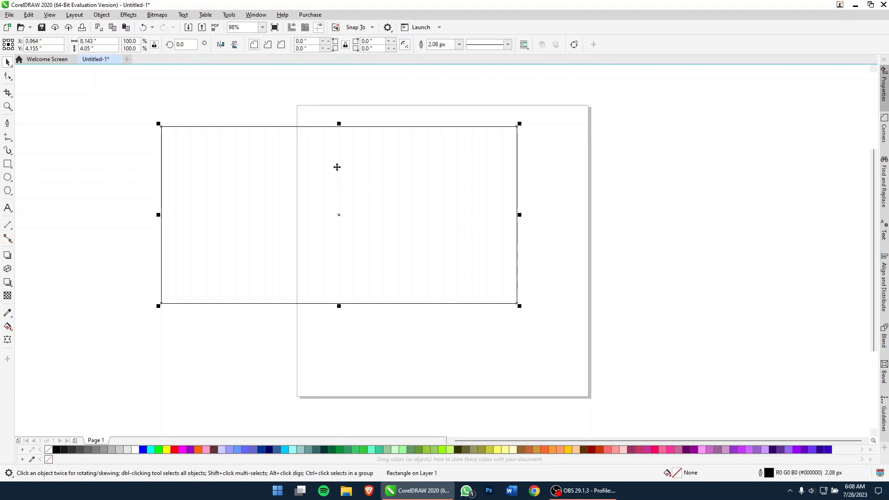
{"action": "left_click", "coordinate": [569, 449]}
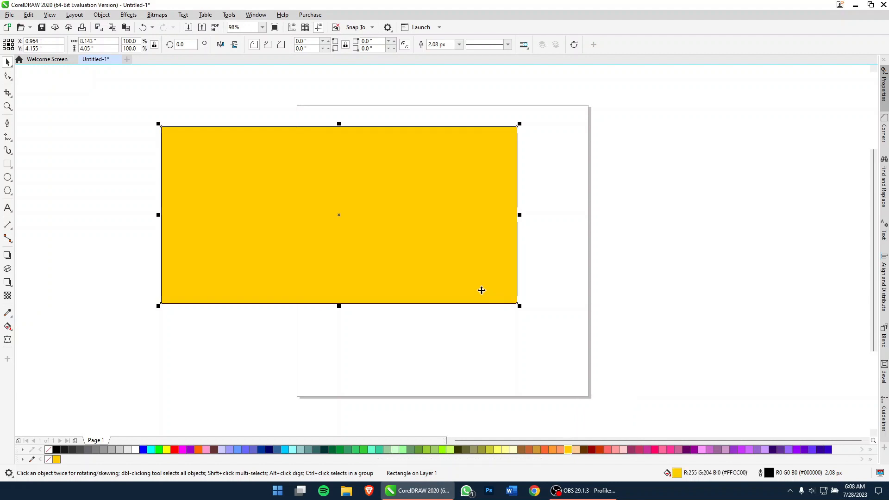
{"action": "left_click", "coordinate": [459, 450]}
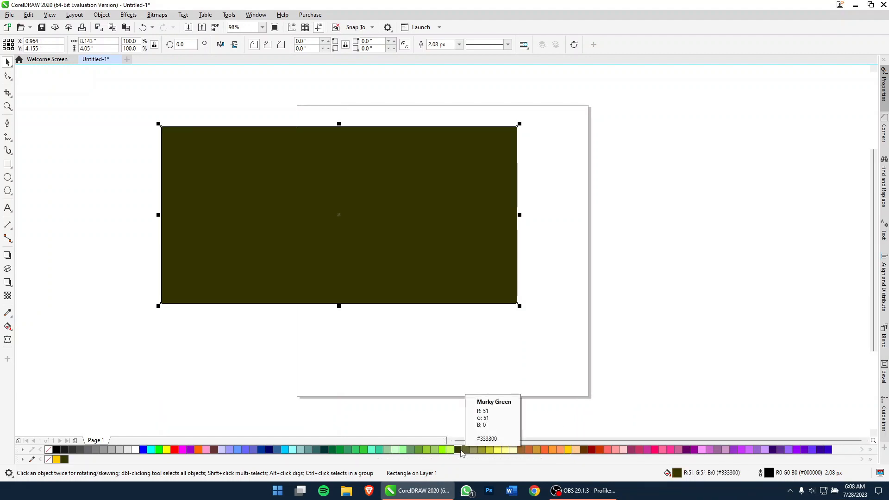
{"action": "left_click", "coordinate": [435, 449]}
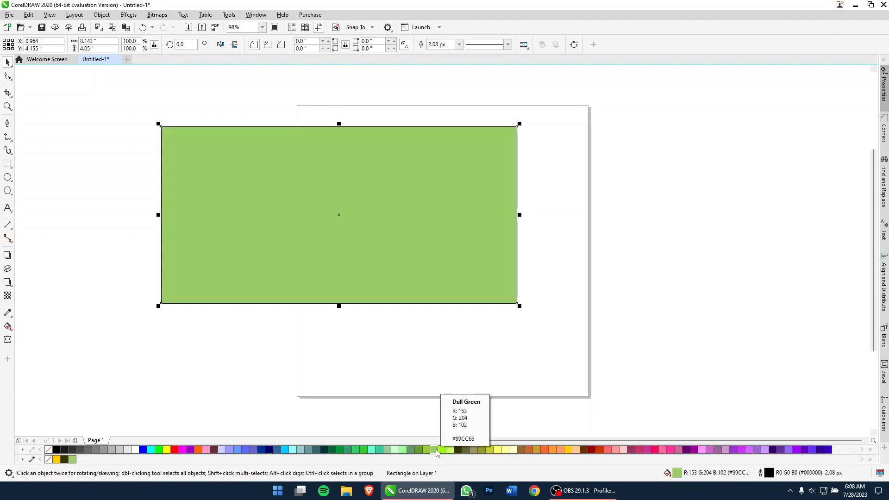
{"action": "left_click", "coordinate": [569, 450]}
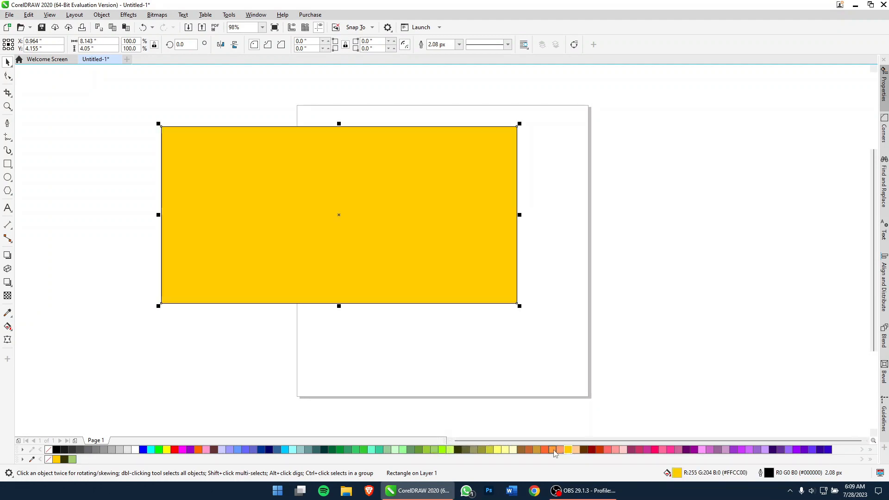
{"action": "left_click", "coordinate": [545, 450]}
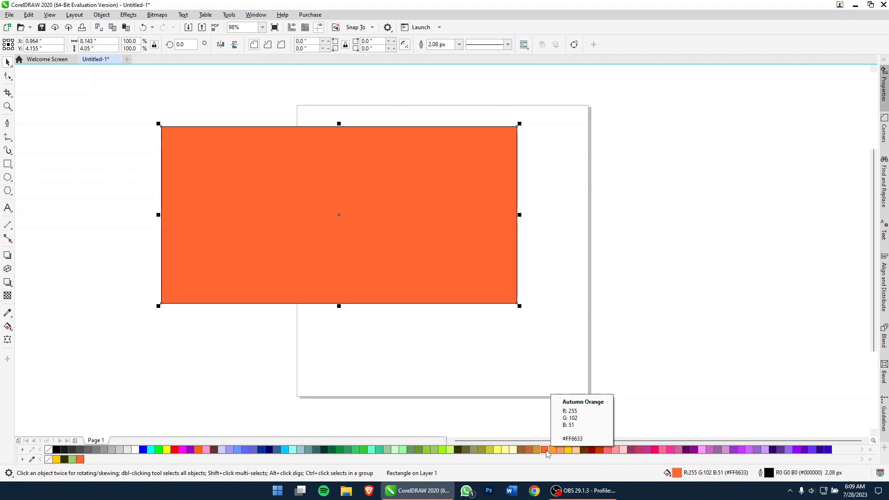
Fill the large rectangle with pure red (#FF0000) and remove its outline
{"action": "scroll", "coordinate": [370, 252], "scroll_direction": "up", "scroll_amount": 3}
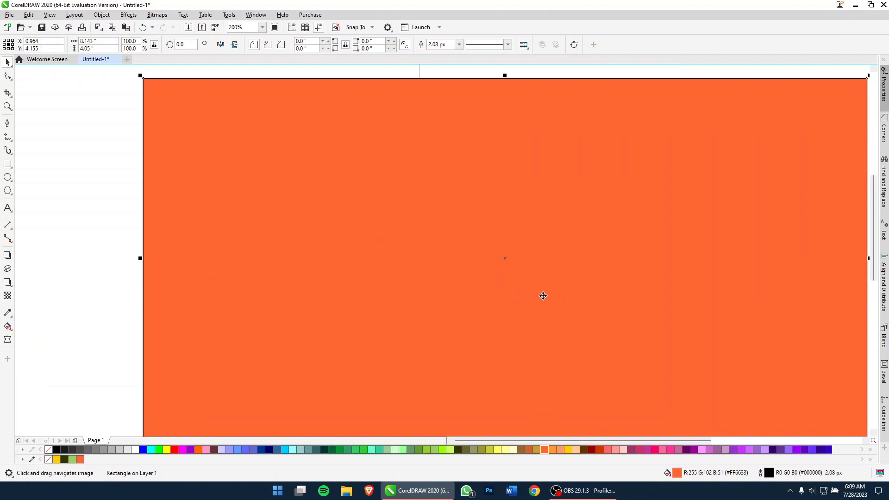
{"action": "left_click", "coordinate": [174, 449]}
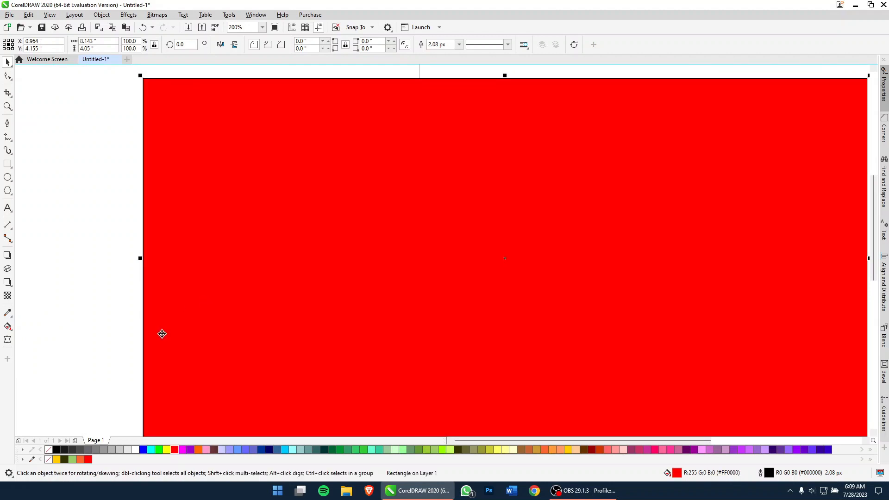
{"action": "right_click", "coordinate": [49, 449]}
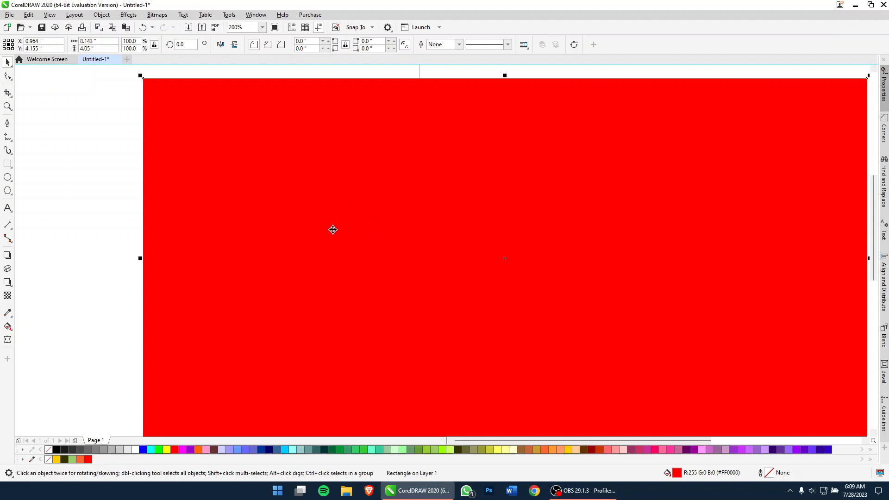
Mix Navy Blue into the large rectangle's red fill twice to darken it slightly
{"action": "left_click", "coordinate": [262, 449], "text": "ctrl"}
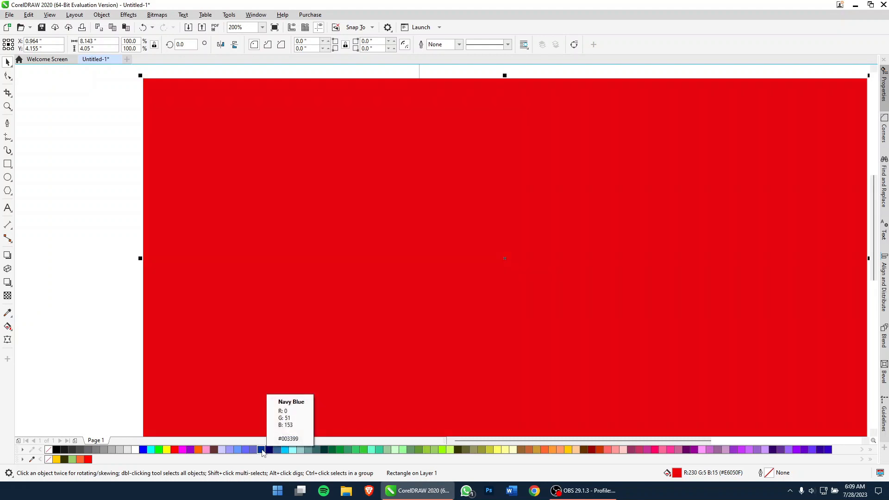
{"action": "left_click", "coordinate": [262, 449], "text": "ctrl"}
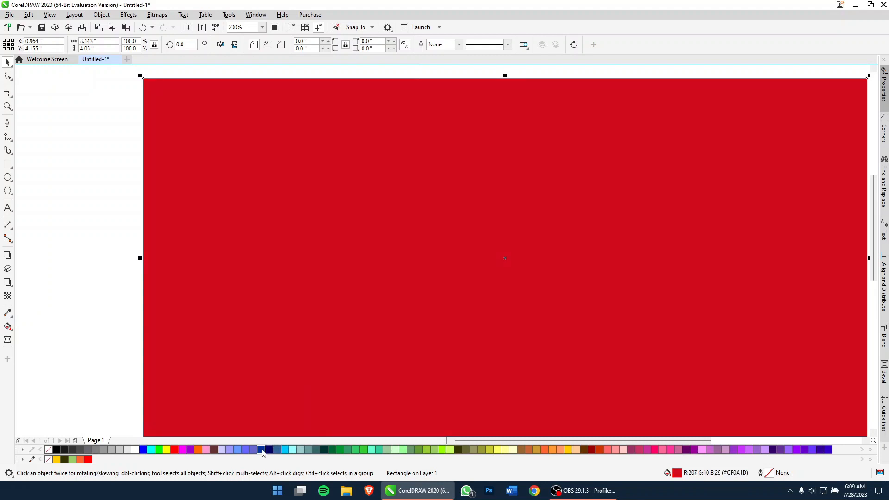
{"action": "scroll", "coordinate": [273, 254], "scroll_direction": "down", "scroll_amount": 2}
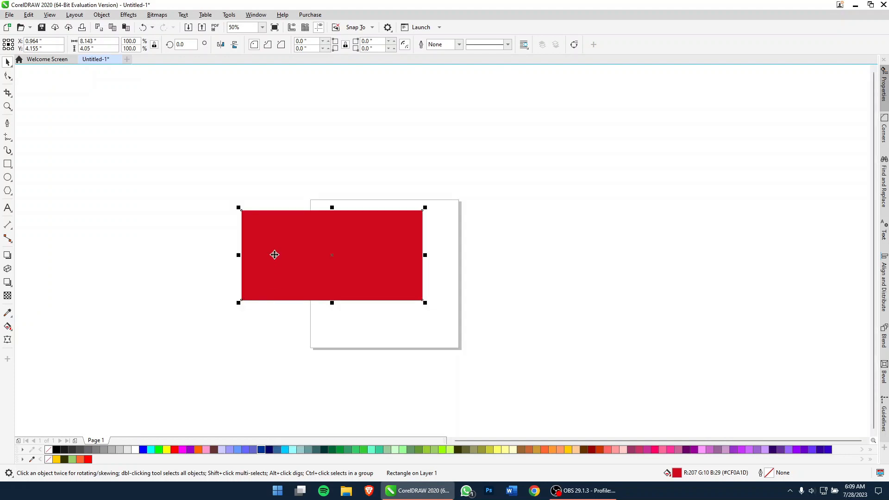
Draw a rectangle about 2.42 by 2.53 inches over the large rectangle's left edge, filled black with no outline
{"action": "scroll", "coordinate": [274, 255], "scroll_direction": "up", "scroll_amount": 2}
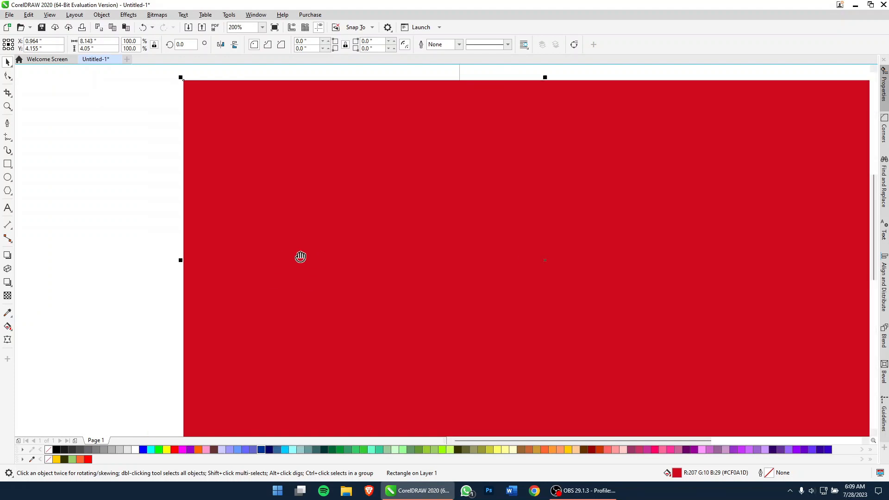
{"action": "left_click", "coordinate": [7, 163]}
{"action": "left_click_drag", "start_coordinate": [110, 157], "coordinate": [326, 383]}
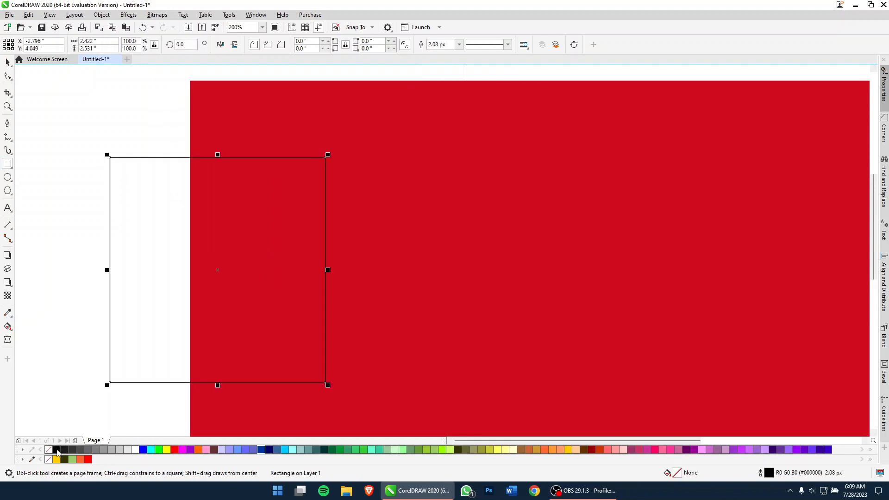
{"action": "left_click", "coordinate": [57, 449]}
{"action": "right_click", "coordinate": [48, 450]}
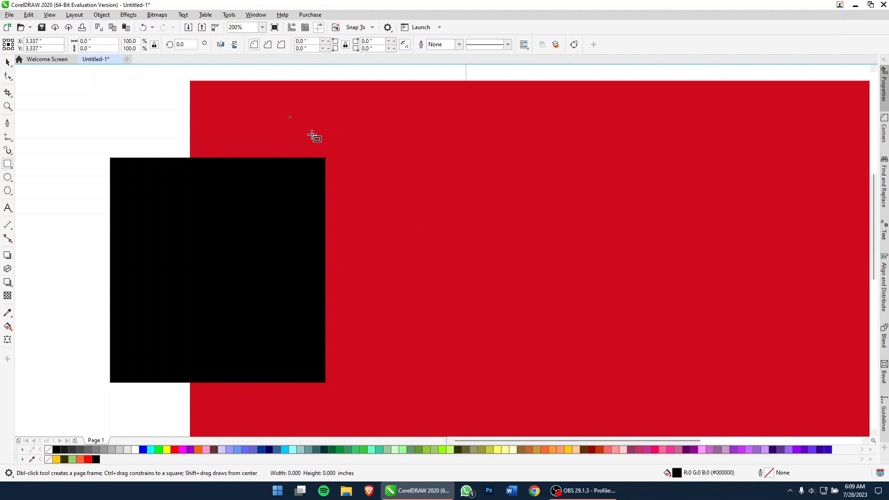
Draw a rectangle about 1.32 by 1.2 inches over the black rectangle's upper-right corner, filled pure red with no outline
{"action": "left_click_drag", "start_coordinate": [288, 117], "coordinate": [406, 224]}
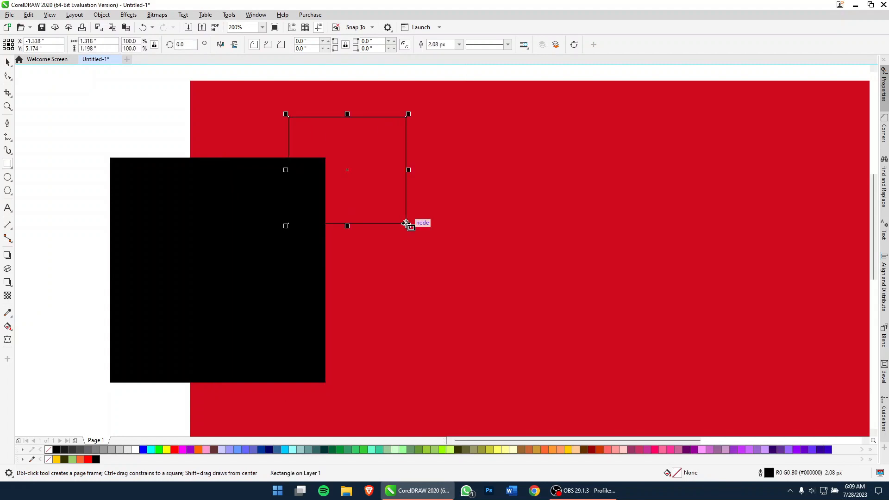
{"action": "left_click", "coordinate": [174, 450]}
{"action": "right_click", "coordinate": [48, 459]}
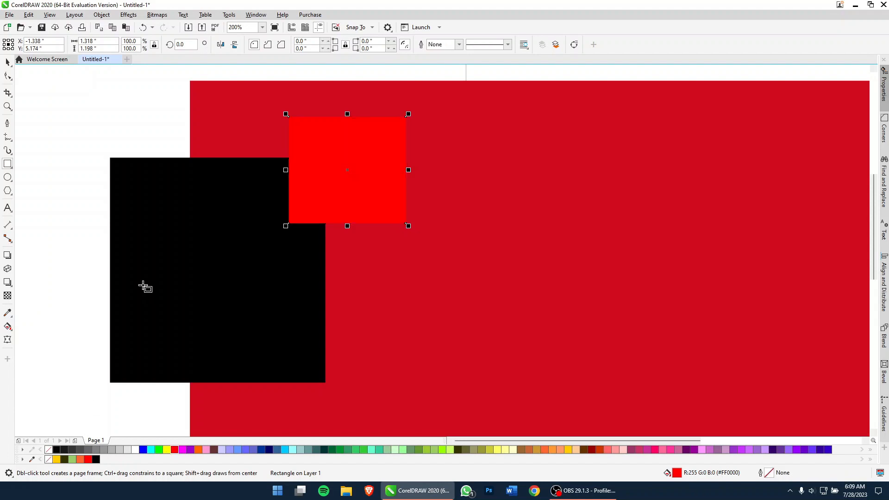
Move the small red rectangle so it overlaps the black rectangle's left edge, and deselect it
{"action": "key", "text": "space"}
{"action": "left_click_drag", "start_coordinate": [380, 168], "coordinate": [250, 271]}
{"action": "left_click", "coordinate": [143, 173]}
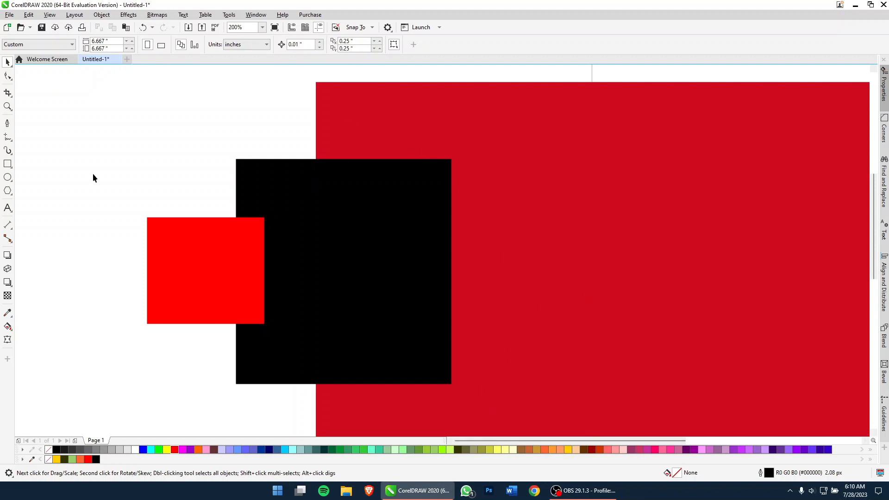
Draw a rectangle about 1.41 by 0.98 inches above the small red one and fill it with sky blue (#00CCFF)
{"action": "left_click", "coordinate": [8, 164]}
{"action": "left_click_drag", "start_coordinate": [80, 122], "coordinate": [206, 210]}
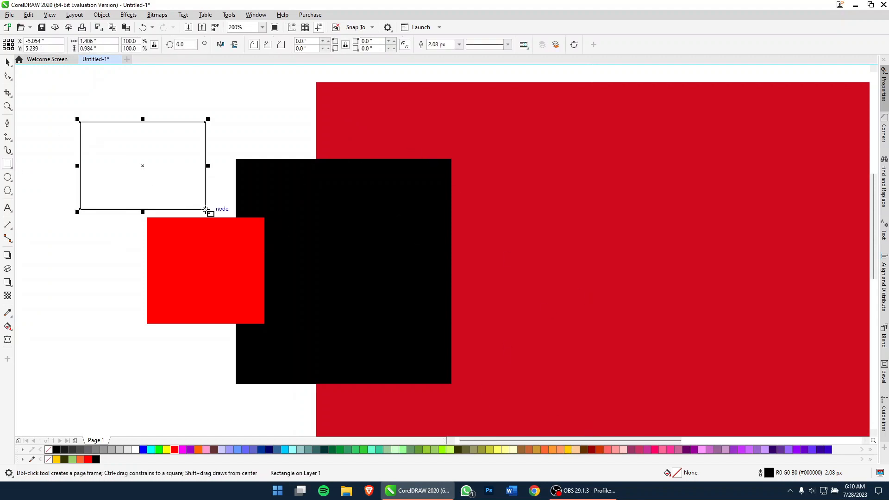
{"action": "left_click", "coordinate": [286, 450]}
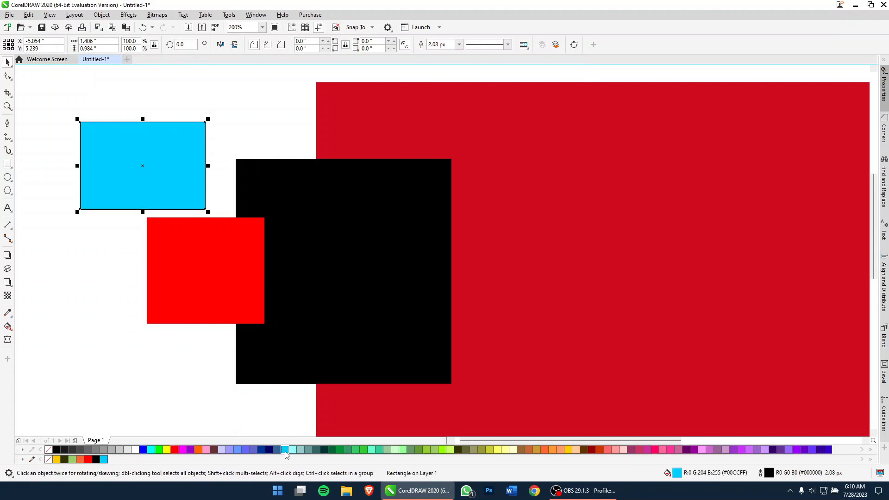
Repeatedly mix pale green into the sky-blue rectangle's fill to shift it gradually toward a light turquoise green
{"action": "left_click", "coordinate": [402, 453], "text": "ctrl"}
{"action": "left_click", "coordinate": [402, 453], "text": "ctrl"}
{"action": "left_click", "coordinate": [401, 453], "text": "ctrl"}
{"action": "left_click", "coordinate": [402, 453], "text": "ctrl"}
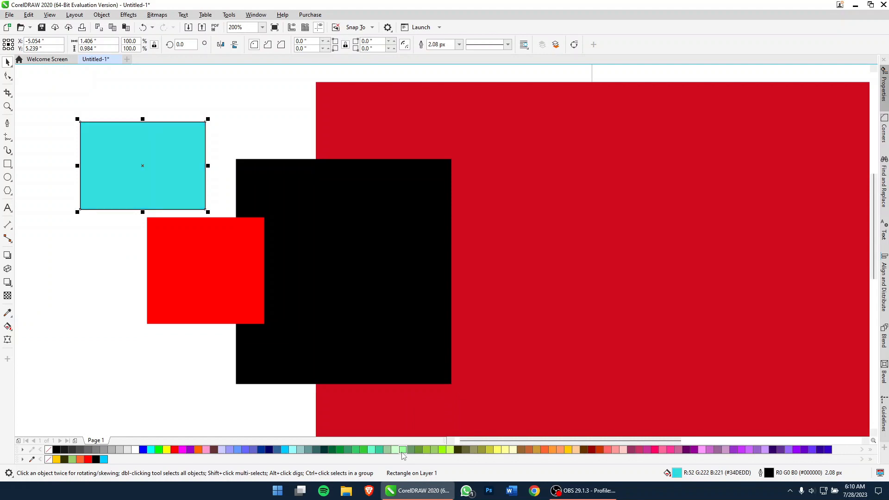
{"action": "left_click", "coordinate": [402, 453], "text": "ctrl"}
{"action": "left_click", "coordinate": [402, 453], "text": "ctrl"}
{"action": "left_click", "coordinate": [401, 453], "text": "ctrl"}
{"action": "left_click", "coordinate": [401, 453], "text": "ctrl"}
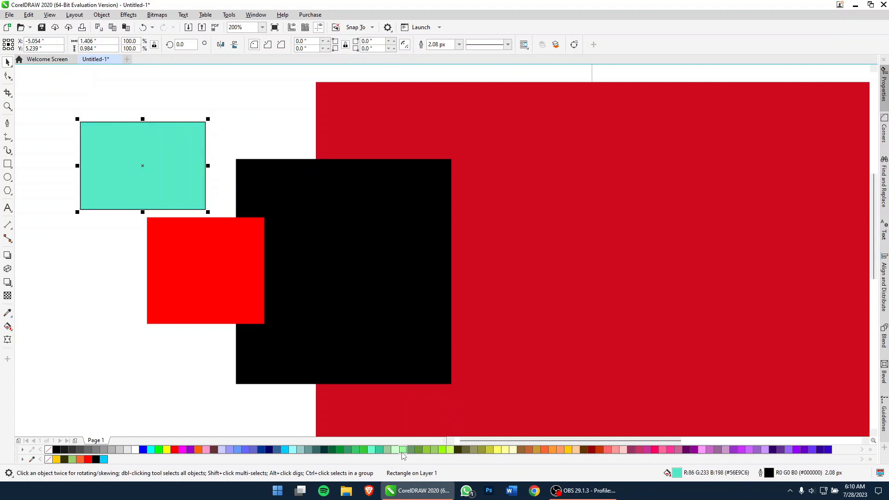
Mix amber yellow and dark red into the turquoise rectangle's fill to turn it a muted green
{"action": "left_click", "coordinate": [571, 451], "text": "ctrl"}
{"action": "left_click", "coordinate": [570, 450], "text": "ctrl"}
{"action": "left_click", "coordinate": [570, 451], "text": "ctrl"}
{"action": "left_click", "coordinate": [592, 450], "text": "ctrl"}
{"action": "left_click", "coordinate": [592, 449], "text": "ctrl"}
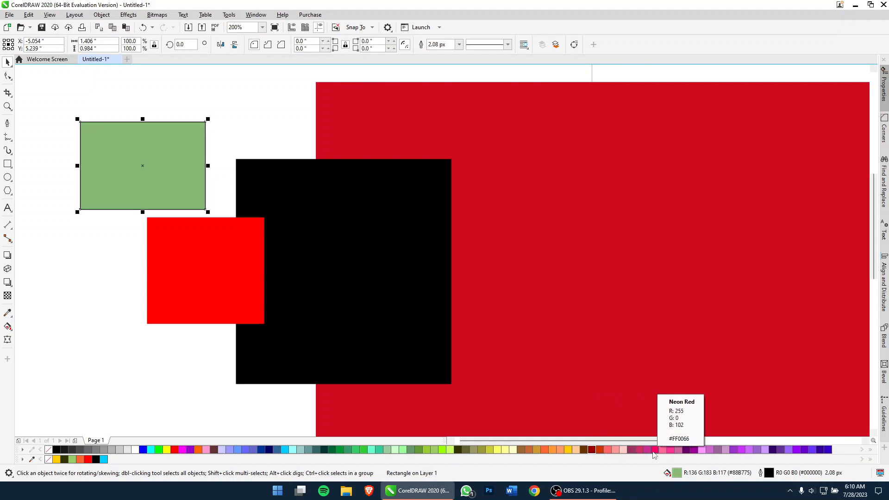
Mix Neon Red into the muted green rectangle's fill to shift it to a dusty mauve
{"action": "left_click", "coordinate": [653, 450], "text": "ctrl"}
{"action": "left_click", "coordinate": [653, 450], "text": "ctrl"}
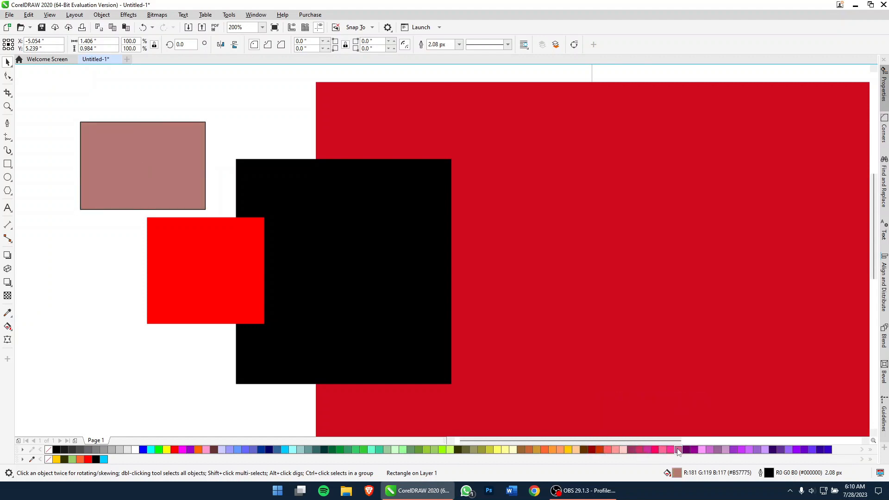
{"action": "left_click", "coordinate": [652, 449], "text": "ctrl"}
{"action": "left_click", "coordinate": [649, 447], "text": "ctrl"}
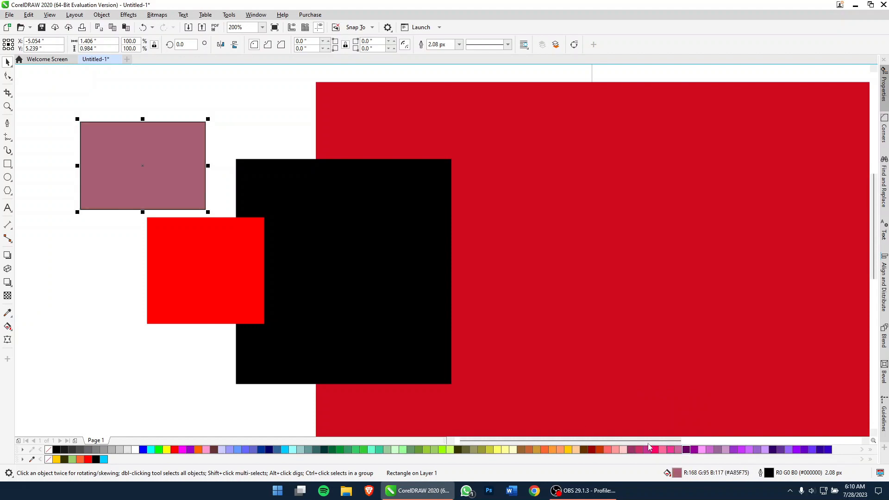
Draw a rectangle about 1.17 by 1.94 inches over the small red rectangle's left edge and fill it with blue (#0000FF)
{"action": "left_click", "coordinate": [8, 163]}
{"action": "left_click_drag", "start_coordinate": [71, 232], "coordinate": [175, 405]}
{"action": "left_click", "coordinate": [143, 449]}
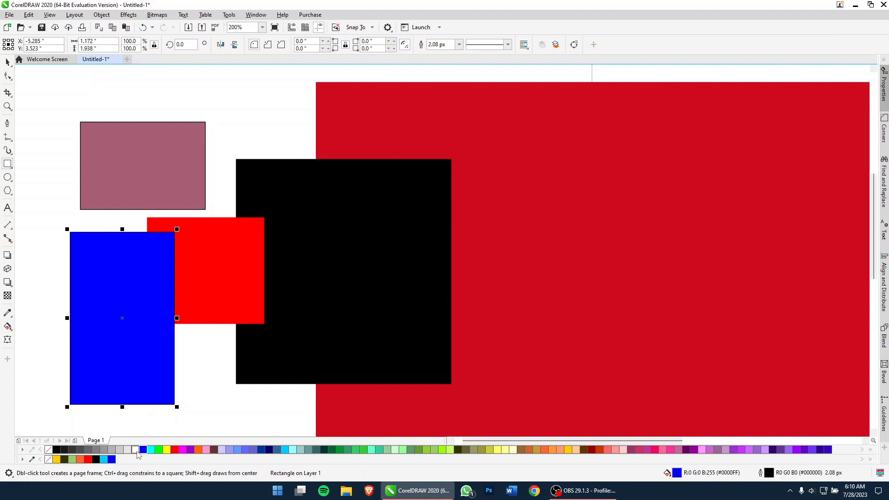
Lighten the blue rectangle to a pale lavender blue by repeatedly mixing white into its fill, and remove its outline
{"action": "left_click", "coordinate": [135, 451], "text": "ctrl"}
{"action": "left_click", "coordinate": [134, 452], "text": "ctrl"}
{"action": "left_click", "coordinate": [134, 451], "text": "ctrl"}
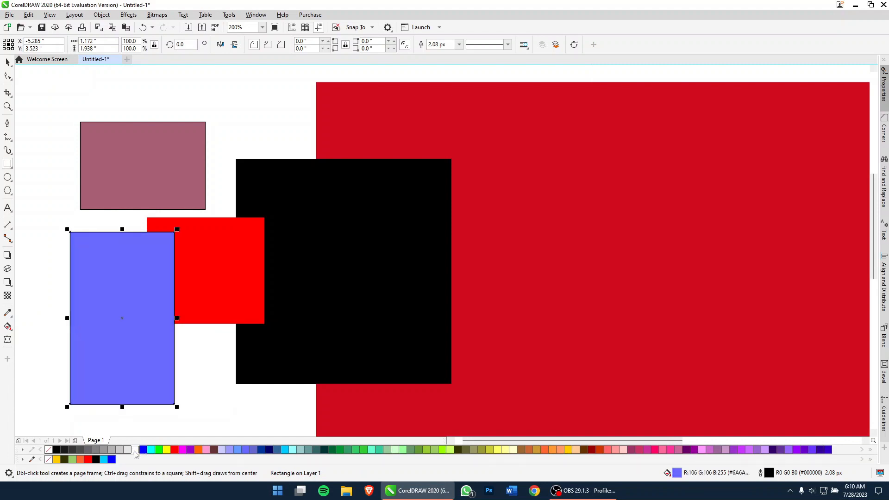
{"action": "left_click", "coordinate": [134, 451], "text": "ctrl"}
{"action": "left_click", "coordinate": [135, 451], "text": "ctrl"}
{"action": "left_click", "coordinate": [134, 451], "text": "ctrl"}
{"action": "left_click", "coordinate": [135, 451], "text": "ctrl"}
{"action": "left_click", "coordinate": [135, 451], "text": "ctrl"}
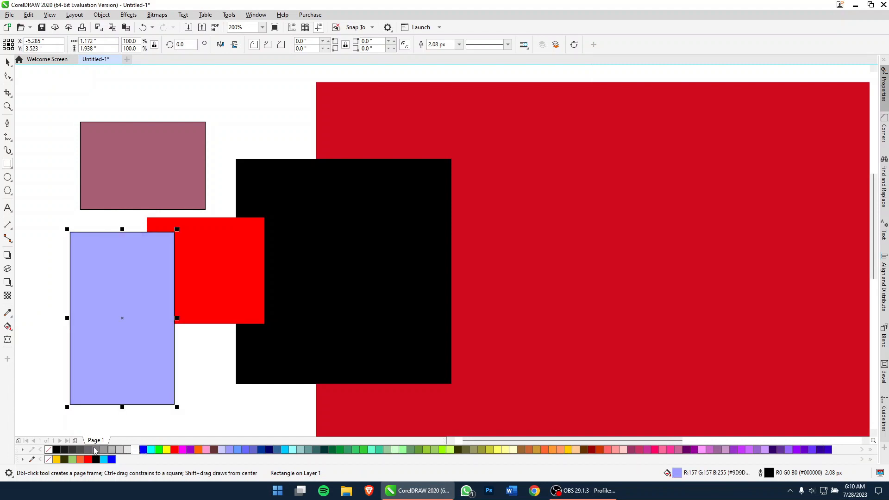
{"action": "right_click", "coordinate": [48, 449]}
Draw a square about 0.65 inches wide beside the mauve rectangle, fill it with blue and mix dark green into the fill
{"action": "left_click_drag", "start_coordinate": [94, 256], "coordinate": [180, 275]}
{"action": "left_click_drag", "start_coordinate": [82, 193], "coordinate": [140, 251]}
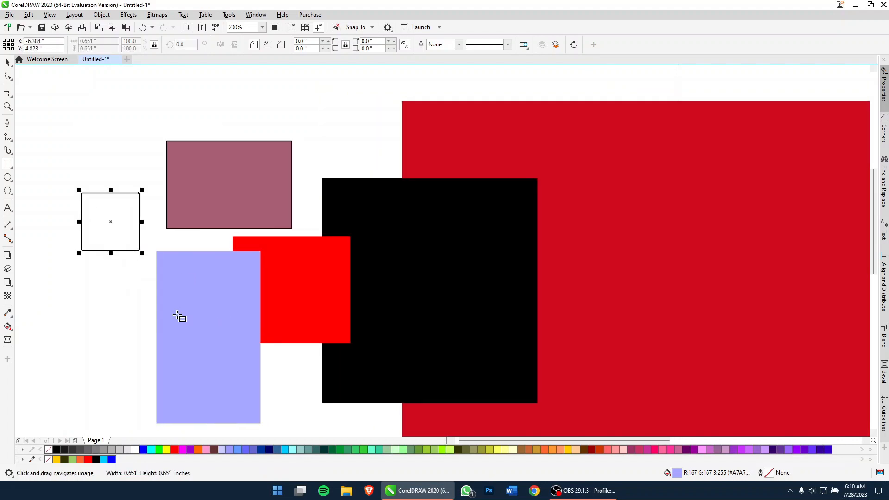
{"action": "left_click", "coordinate": [252, 450]}
{"action": "left_click", "coordinate": [327, 451], "text": "ctrl"}
{"action": "left_click", "coordinate": [328, 452], "text": "ctrl"}
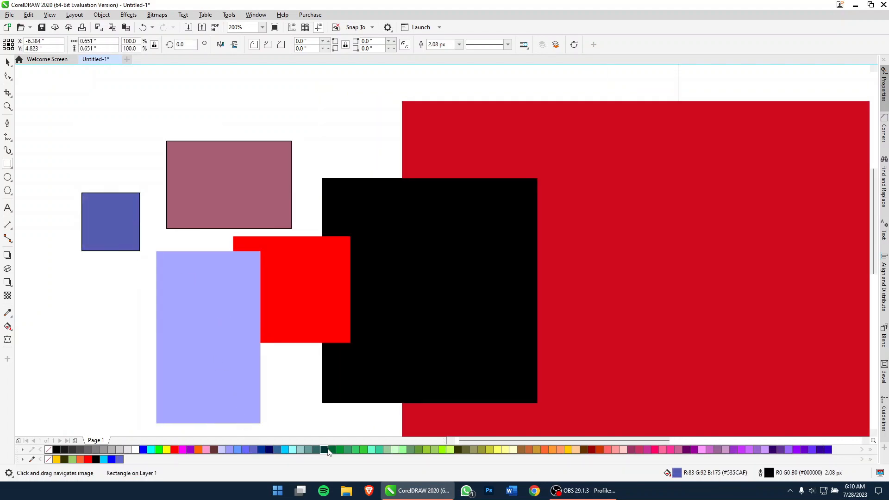
{"action": "left_click", "coordinate": [328, 451], "text": "ctrl"}
{"action": "key", "text": "space"}
{"action": "scroll", "coordinate": [283, 296], "scroll_direction": "down", "scroll_amount": 2}
{"action": "scroll", "coordinate": [315, 319], "scroll_direction": "up", "scroll_amount": 2}
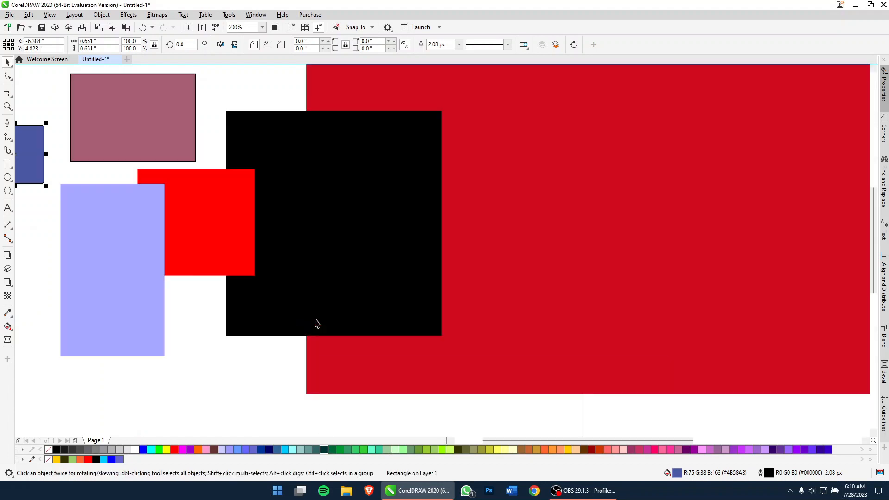
{"action": "left_click_drag", "start_coordinate": [277, 292], "coordinate": [389, 323]}
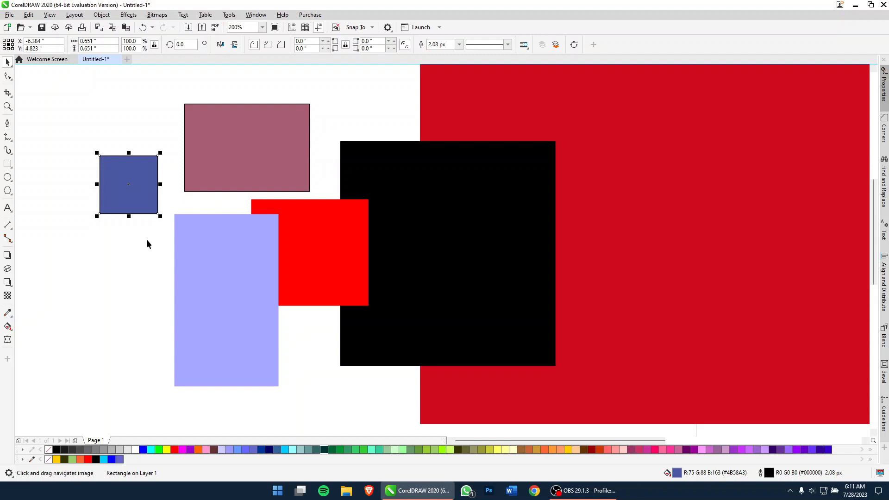
Sample the small square's blue (#4B58A3) with the Color Eyedropper and apply it as the fill of all the other rectangles
{"action": "left_click", "coordinate": [12, 318]}
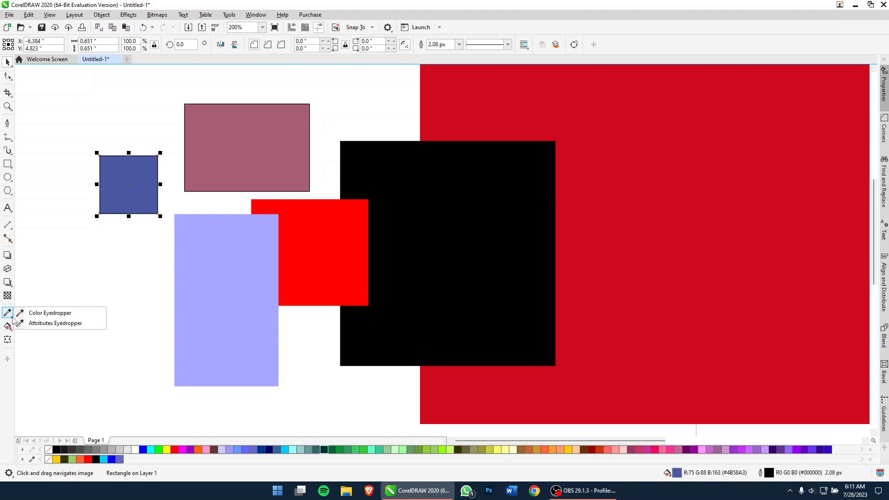
{"action": "left_click", "coordinate": [50, 313]}
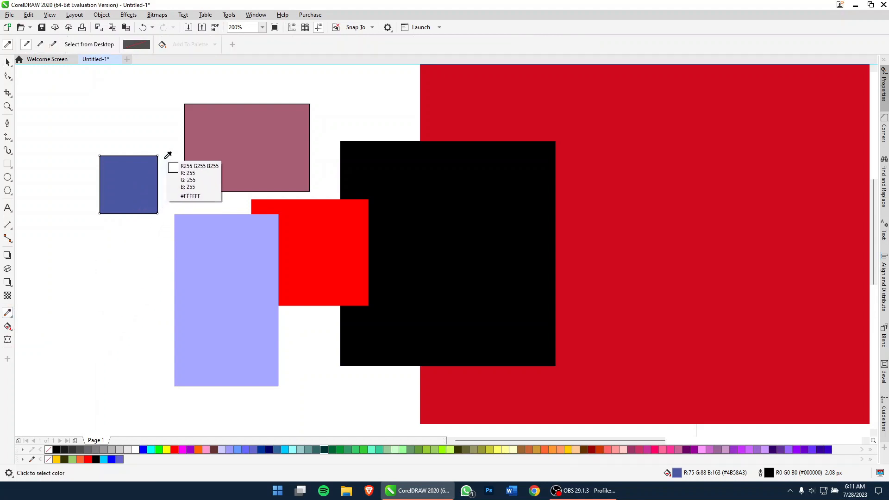
{"action": "left_click", "coordinate": [124, 173]}
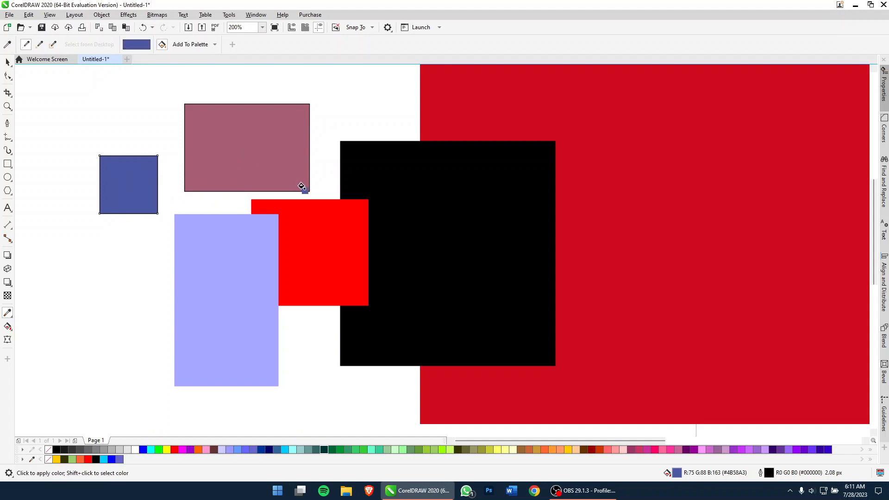
{"action": "left_click", "coordinate": [330, 237]}
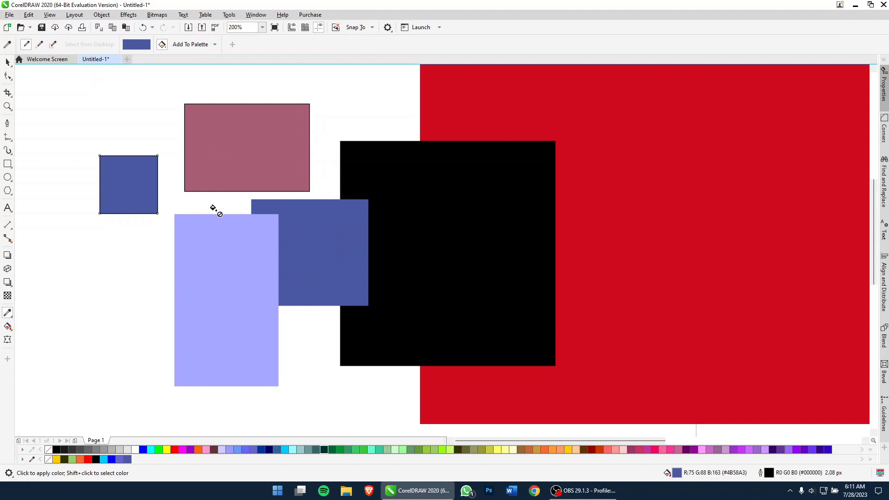
{"action": "left_click", "coordinate": [248, 131]}
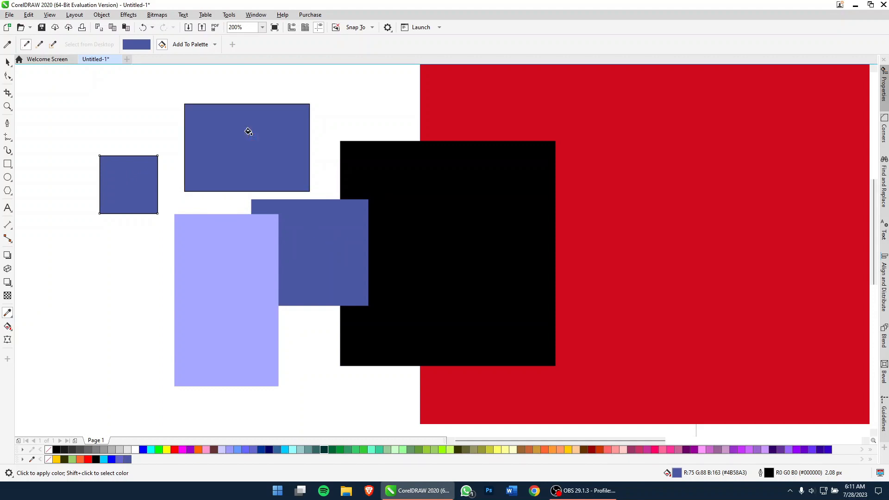
{"action": "left_click", "coordinate": [402, 167]}
{"action": "left_click", "coordinate": [449, 115]}
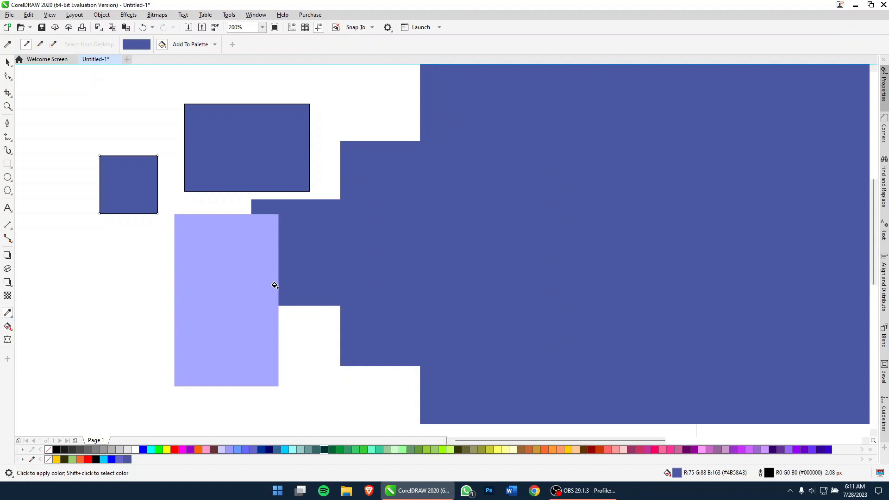
{"action": "left_click", "coordinate": [239, 298]}
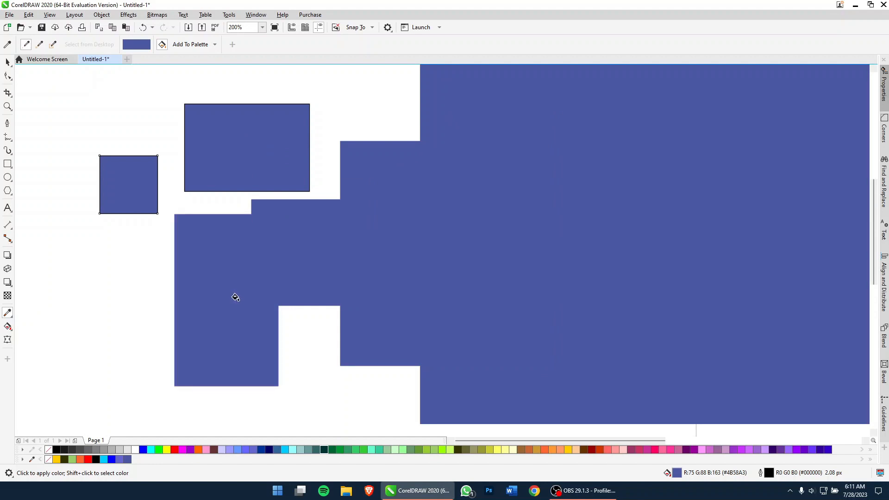
Undo the five blue fills applied to the other rectangles
{"action": "key", "text": "ctrl+z"}
{"action": "key", "text": "ctrl+z"}
{"action": "key", "text": "ctrl+z"}
{"action": "key", "text": "ctrl+z"}
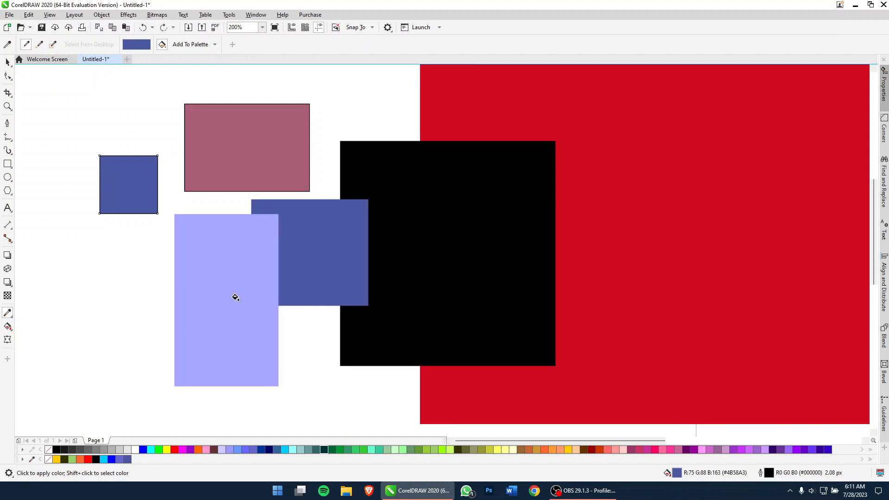
{"action": "key", "text": "ctrl+z"}
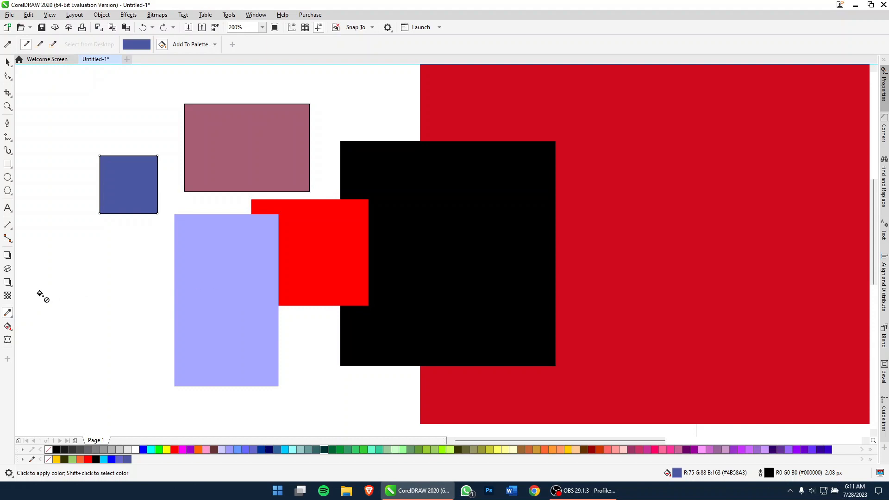
Sample the lavender rectangle's fill with the Color Eyedropper and apply it to the mauve, red, blue, black and dark red rectangles
{"action": "left_click", "coordinate": [11, 317]}
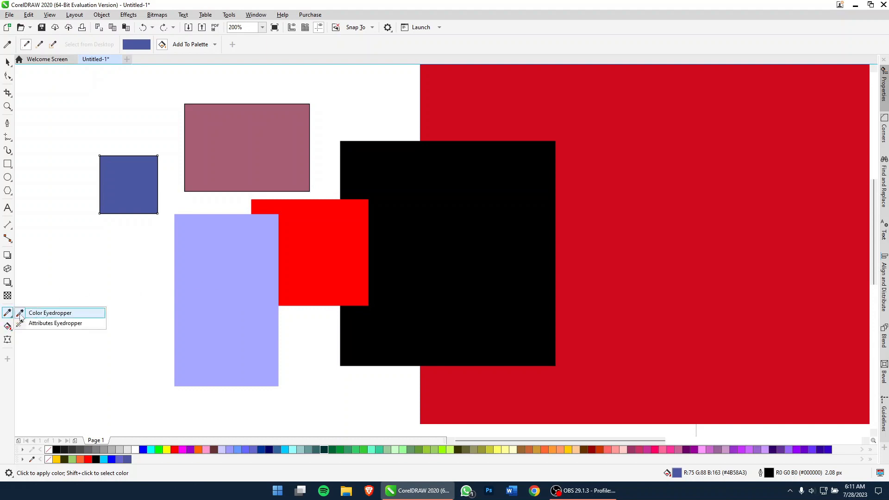
{"action": "left_click", "coordinate": [28, 313]}
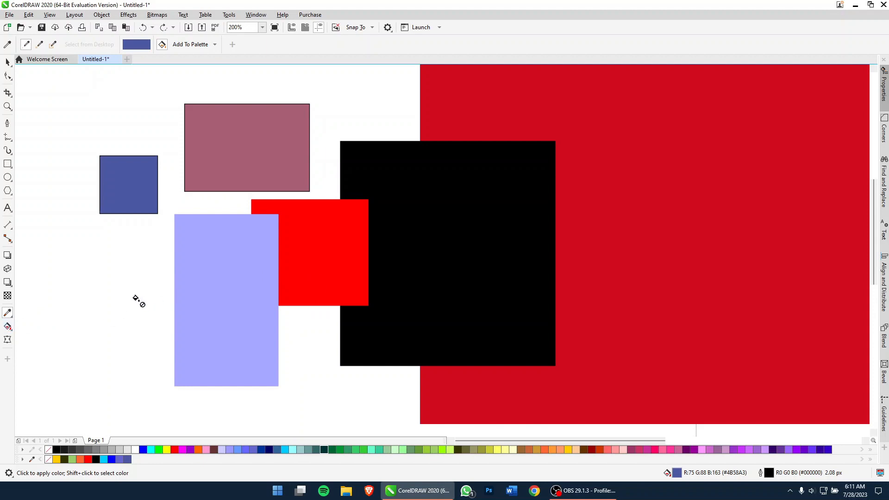
{"action": "left_click", "coordinate": [136, 299]}
{"action": "left_click", "coordinate": [8, 62]}
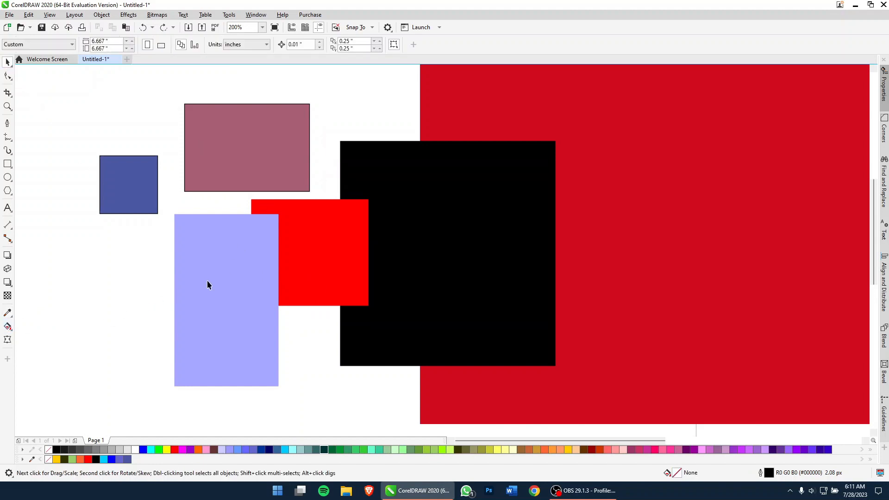
{"action": "left_click", "coordinate": [8, 314]}
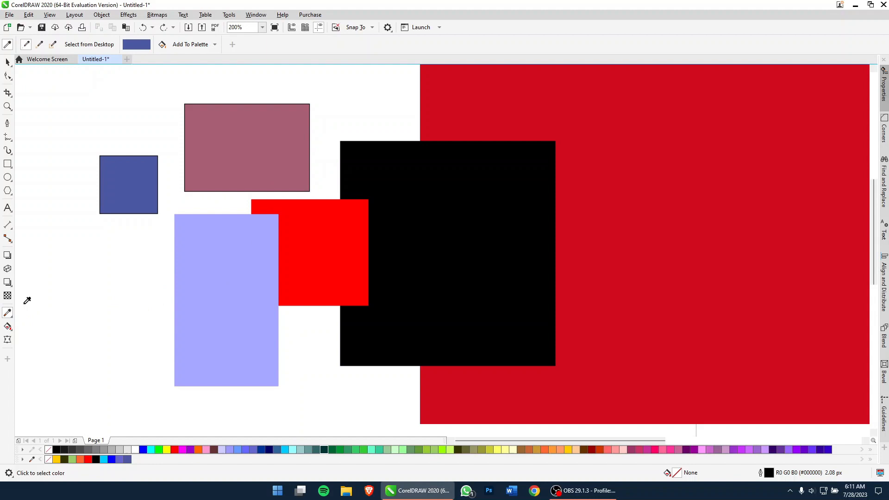
{"action": "left_click", "coordinate": [228, 297]}
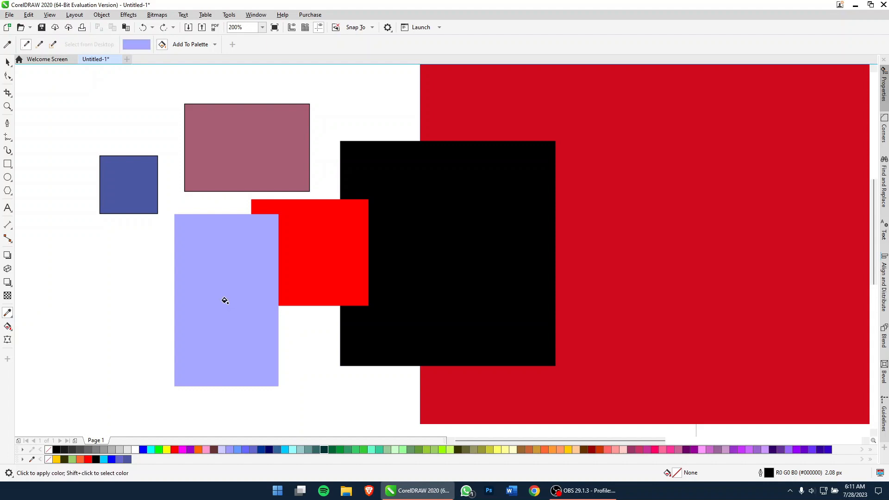
{"action": "left_click", "coordinate": [262, 156]}
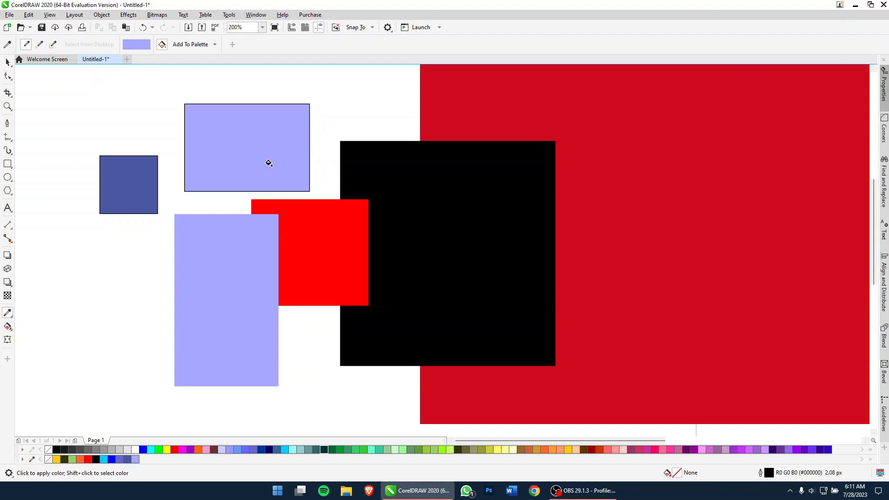
{"action": "left_click", "coordinate": [282, 209]}
{"action": "left_click", "coordinate": [117, 181]}
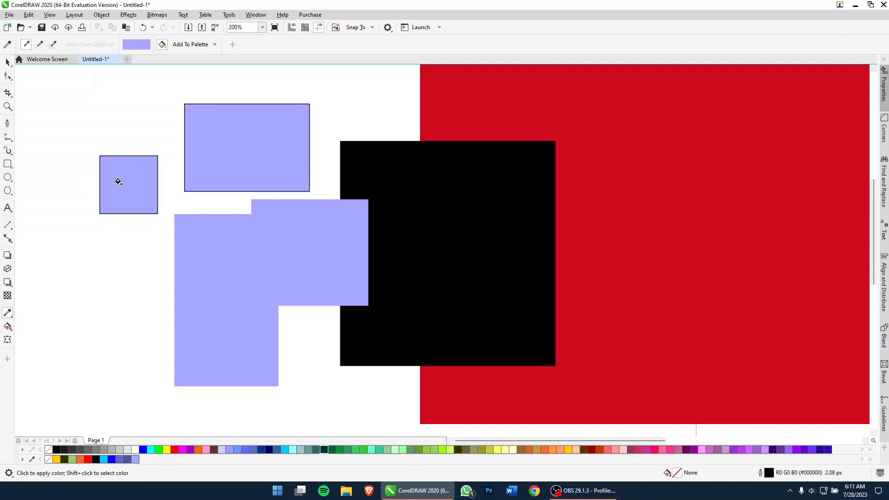
{"action": "left_click", "coordinate": [399, 176]}
{"action": "left_click", "coordinate": [450, 106]}
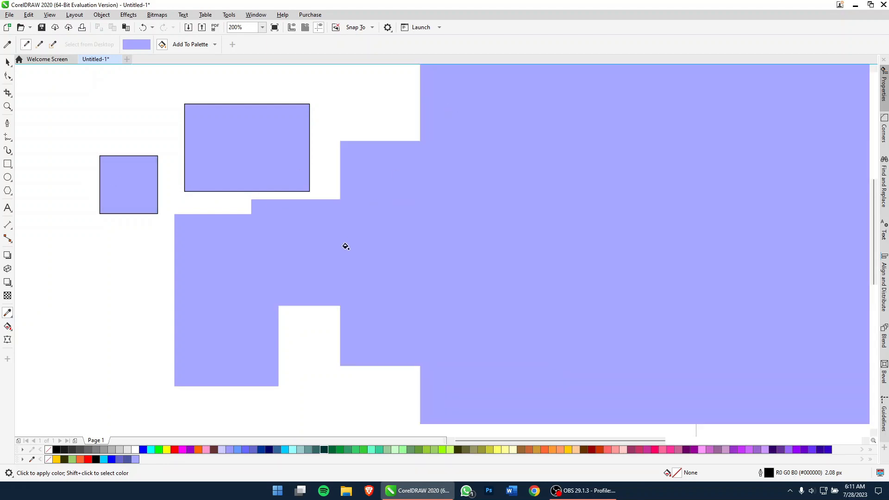
Undo the five lavender fills and leave the Color Eyedropper
{"action": "key", "text": "ctrl+z"}
{"action": "key", "text": "ctrl+z"}
{"action": "key", "text": "ctrl+z"}
{"action": "key", "text": "ctrl+z"}
{"action": "key", "text": "ctrl+z"}
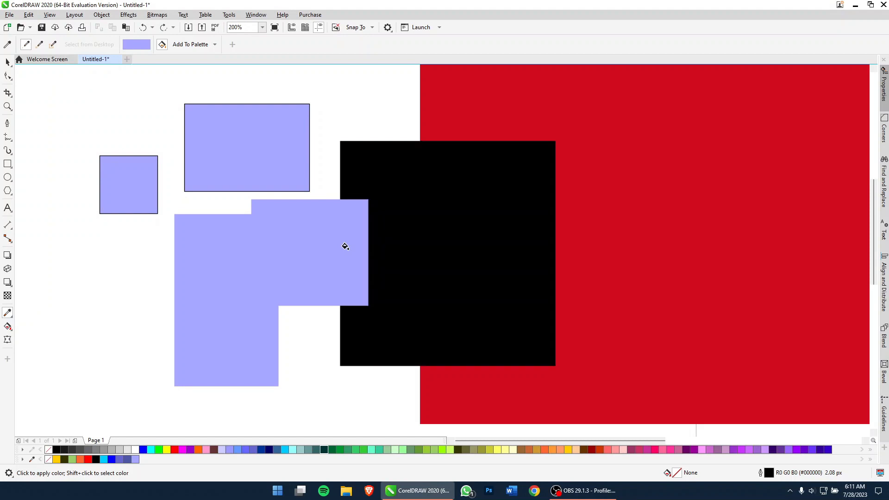
{"action": "key", "text": "space"}
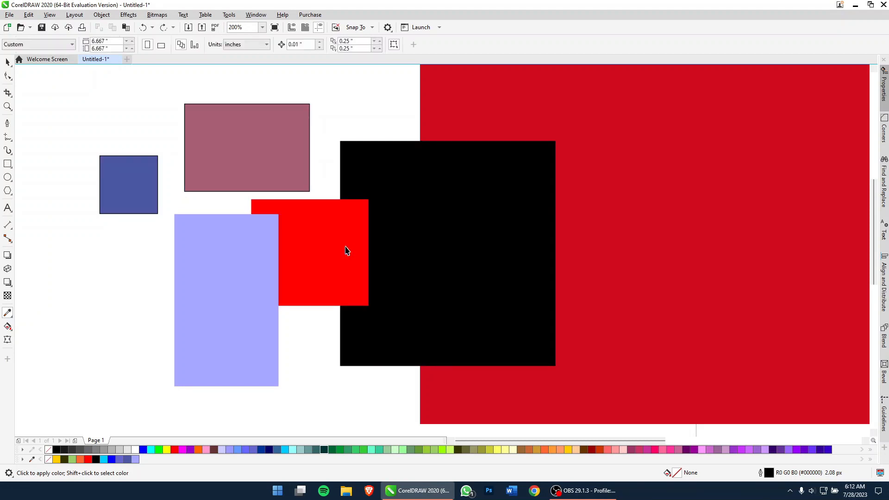
Try applying the large rectangle's dark red to the small blue square with the Color Eyedropper, and undo that fill
{"action": "left_click", "coordinate": [7, 313]}
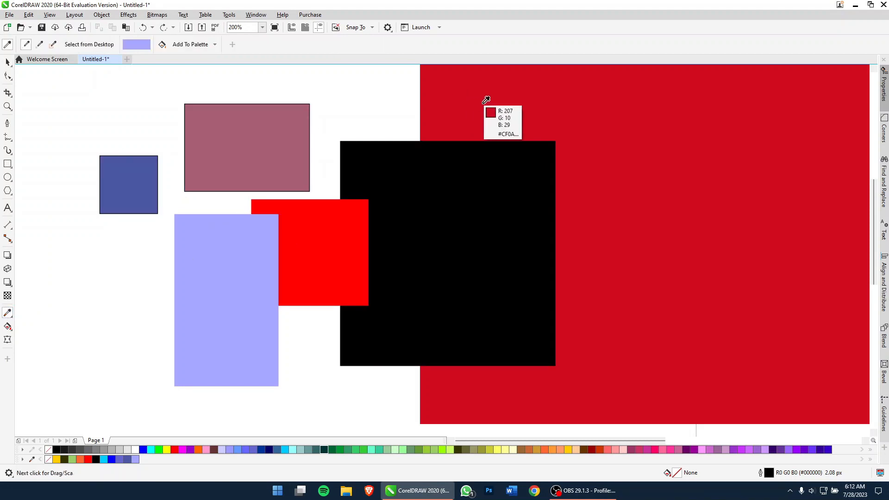
{"action": "left_click", "coordinate": [486, 102]}
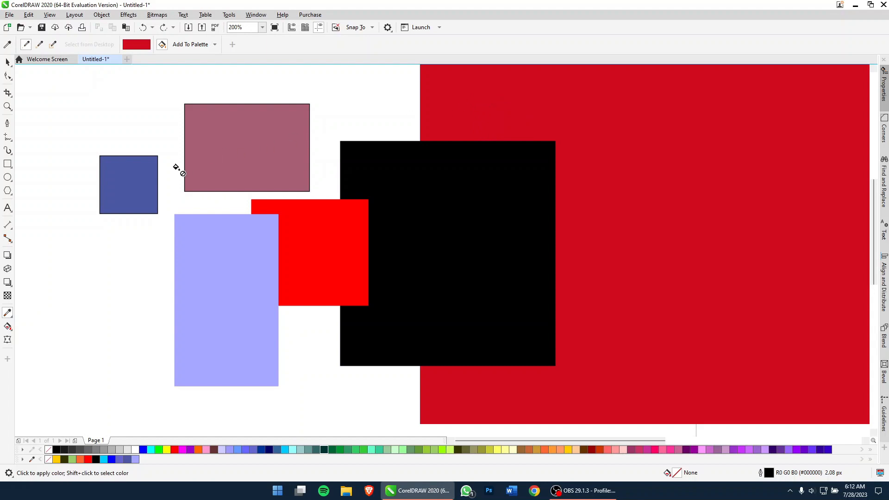
{"action": "left_click", "coordinate": [131, 181]}
{"action": "key", "text": "ctrl+z"}
{"action": "key", "text": "space"}
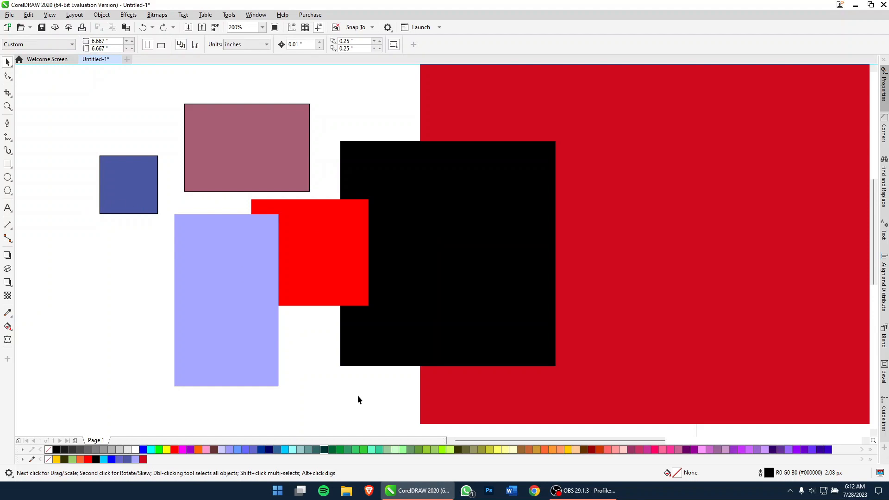
Switch to File Explorer, open the Media Lab folder in Documents, and import the mopping photo into the CorelDRAW drawing
{"action": "left_click", "coordinate": [346, 494]}
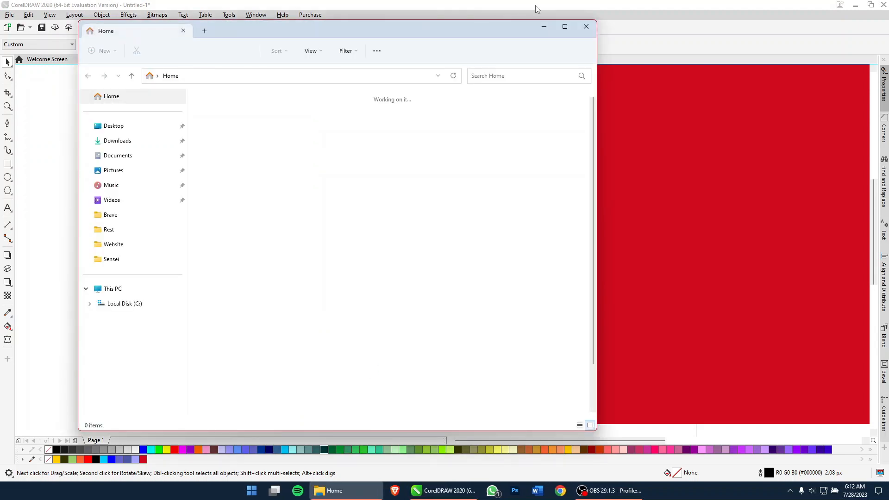
{"action": "left_click", "coordinate": [549, 27]}
{"action": "left_click", "coordinate": [350, 488]}
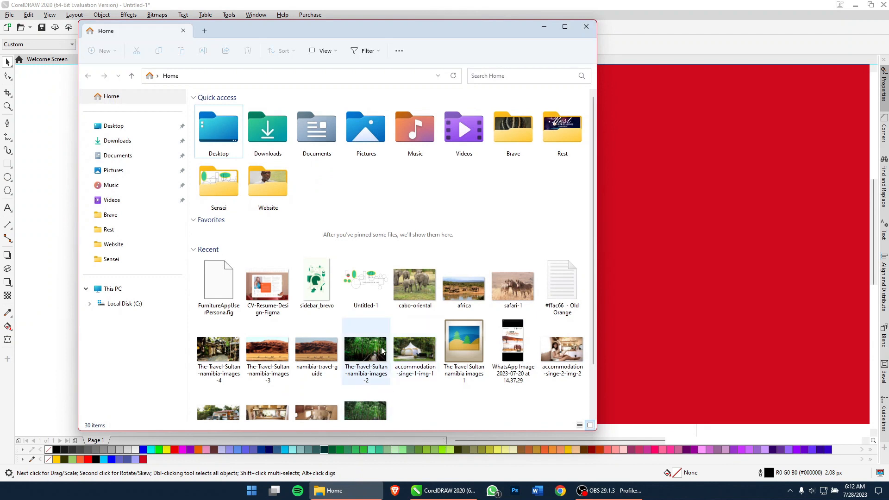
{"action": "double_click", "coordinate": [313, 143]}
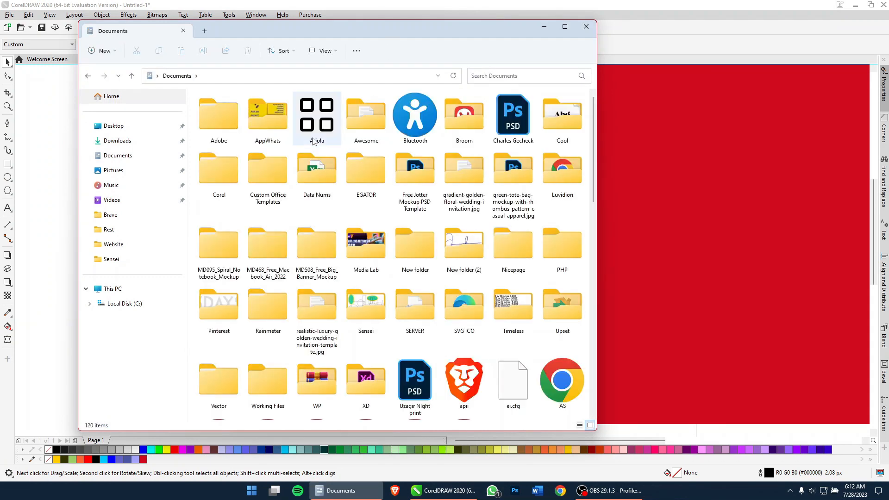
{"action": "double_click", "coordinate": [361, 250]}
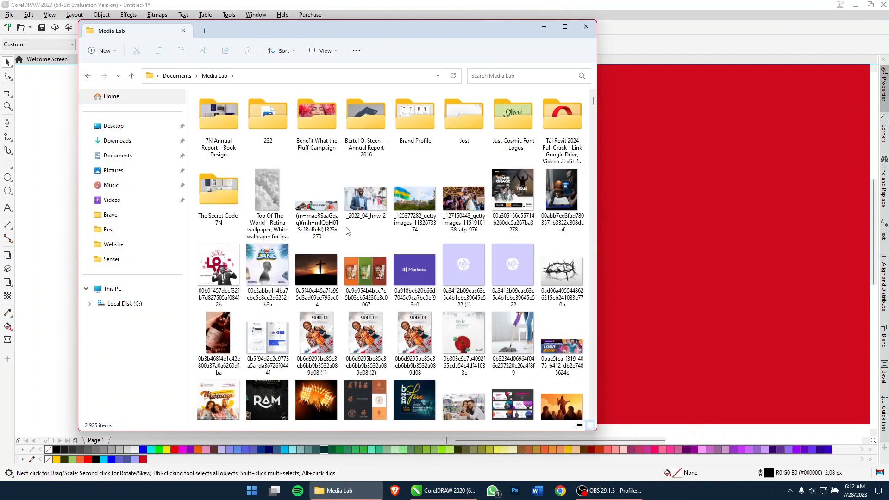
{"action": "left_click", "coordinate": [522, 337]}
{"action": "left_click_drag", "start_coordinate": [522, 337], "coordinate": [60, 376]}
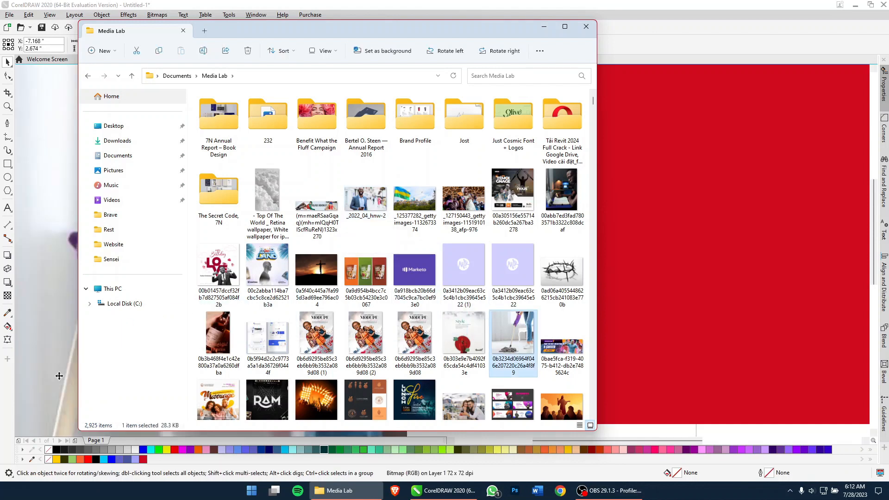
{"action": "left_click", "coordinate": [59, 376]}
{"action": "left_click", "coordinate": [323, 231]}
Scale the mopping photo down to about 1.29 inches square and place it on the empty canvas beside the lavender rectangle
{"action": "left_click_drag", "start_coordinate": [363, 171], "coordinate": [472, 297]}
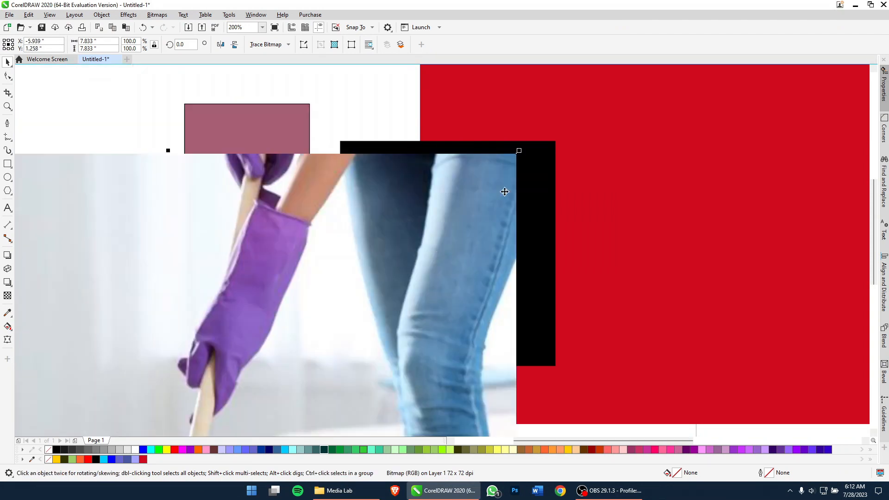
{"action": "mouse_move", "coordinate": [519, 150]}
{"action": "left_mouse_down"}
{"action": "mouse_move", "coordinate": [271, 360]}
{"action": "mouse_move", "coordinate": [516, 154]}
{"action": "mouse_move", "coordinate": [506, 160]}
{"action": "left_mouse_up"}
{"action": "scroll", "coordinate": [423, 254], "scroll_direction": "down", "scroll_amount": 1}
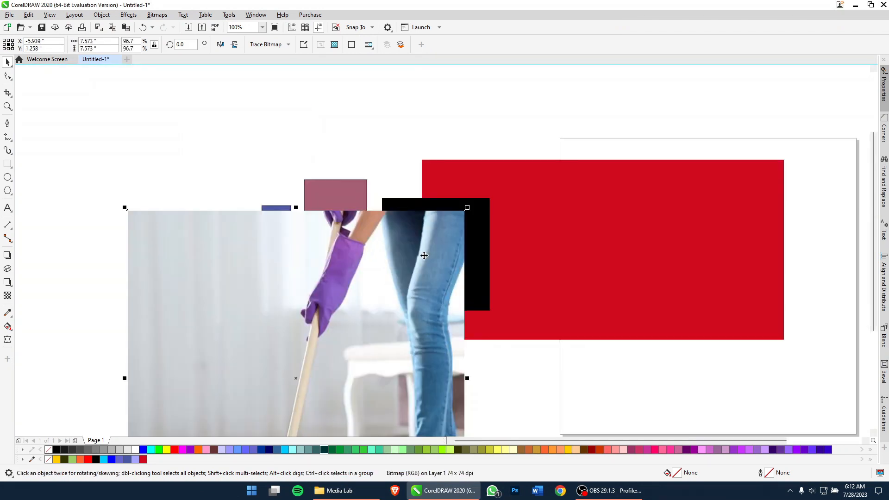
{"action": "left_click_drag", "start_coordinate": [418, 256], "coordinate": [369, 145]}
{"action": "left_click_drag", "start_coordinate": [420, 94], "coordinate": [534, 317]}
{"action": "left_click_drag", "start_coordinate": [509, 368], "coordinate": [447, 283]}
{"action": "scroll", "coordinate": [447, 280], "scroll_direction": "up", "scroll_amount": 2}
{"action": "left_click_drag", "start_coordinate": [444, 206], "coordinate": [324, 209]}
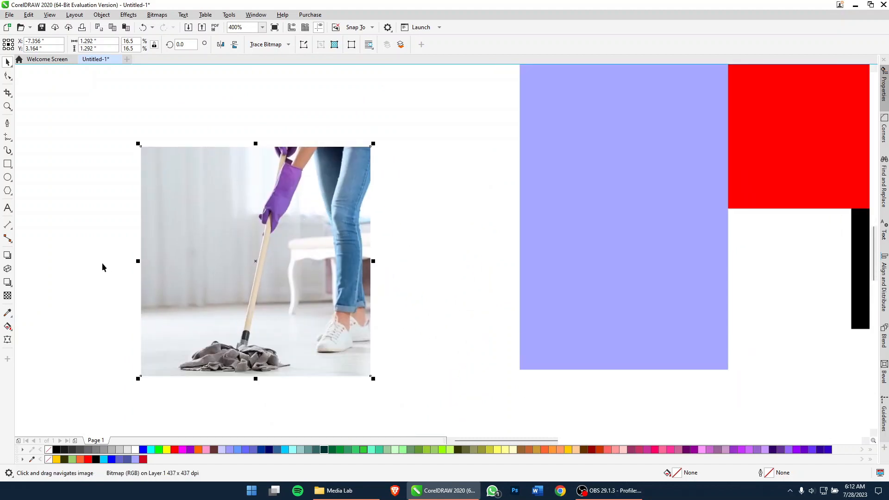
Try filling the lavender rectangle with the glove's purple sampled from the mopping photo using the Color Eyedropper
{"action": "left_click", "coordinate": [8, 312]}
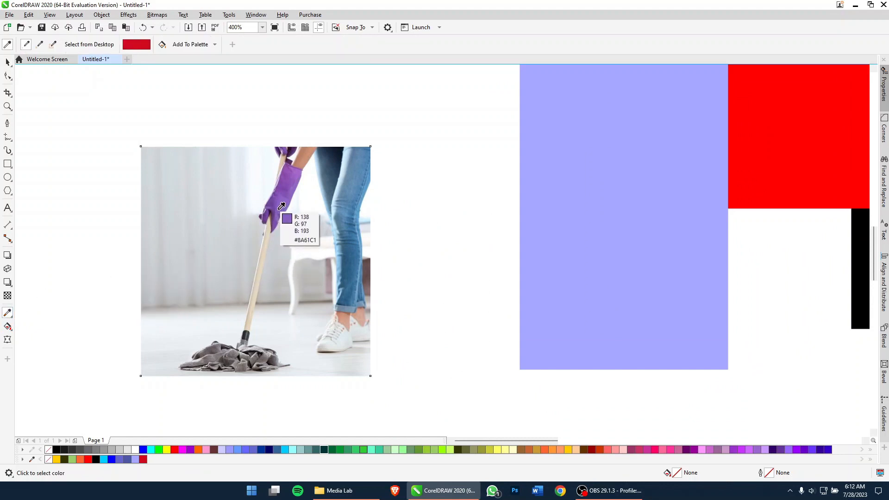
{"action": "left_click", "coordinate": [282, 206]}
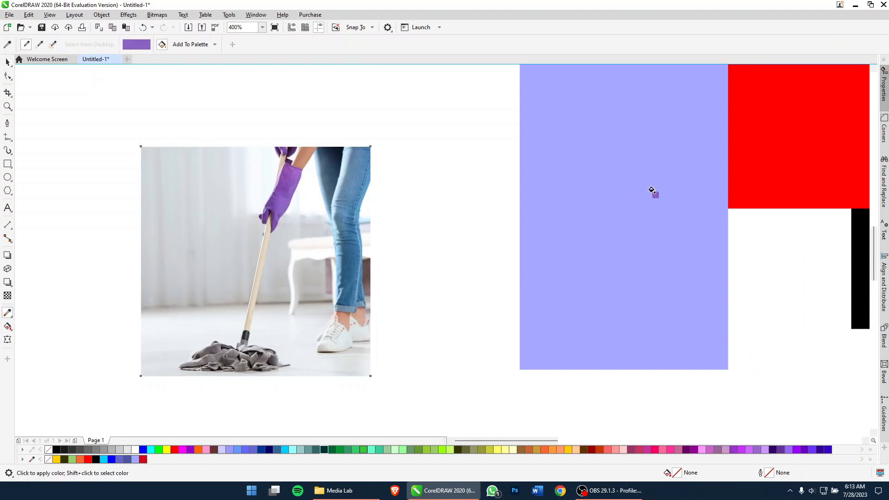
{"action": "left_click", "coordinate": [652, 190]}
{"action": "left_click_drag", "start_coordinate": [607, 215], "coordinate": [563, 311]}
{"action": "key", "text": "space"}
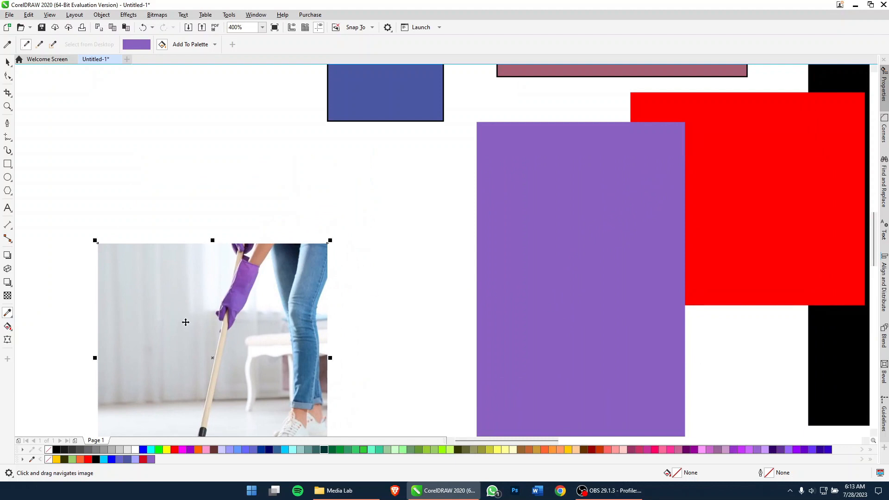
Undo the rectangle's purple fill and move the mopping photo up, close beside the lavender rectangle
{"action": "left_click_drag", "start_coordinate": [233, 343], "coordinate": [358, 249]}
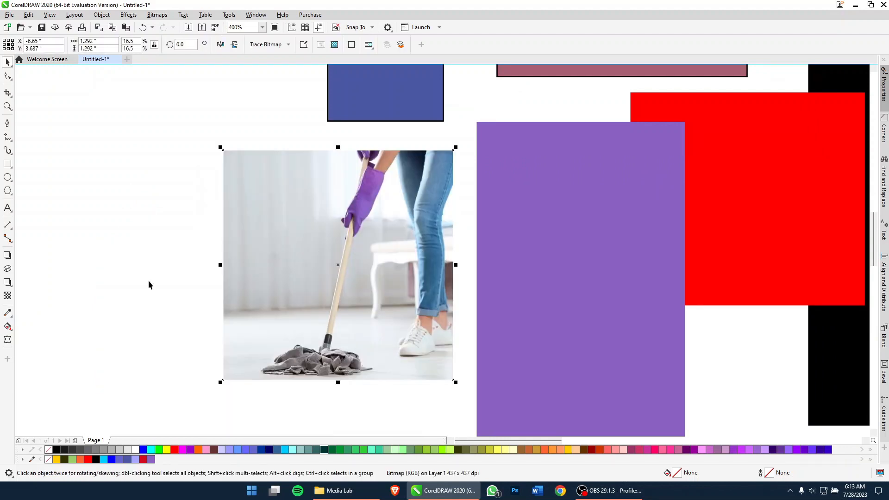
{"action": "left_click", "coordinate": [114, 292]}
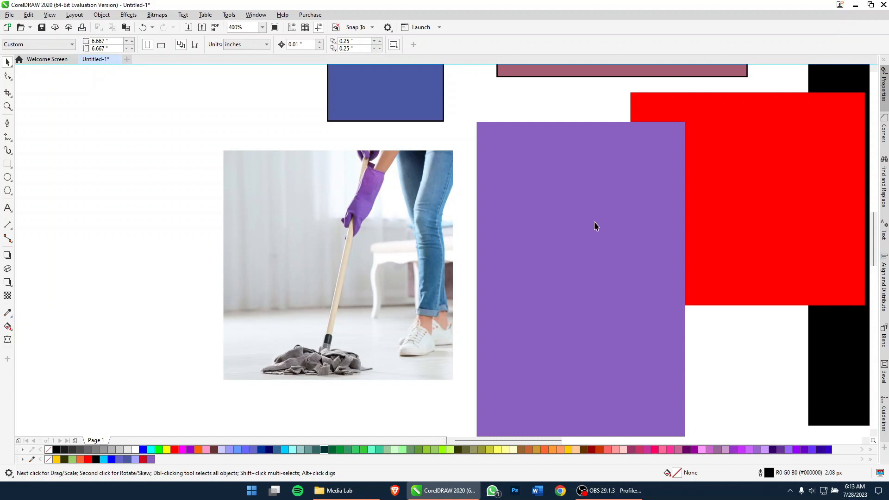
{"action": "key", "text": "ctrl+z"}
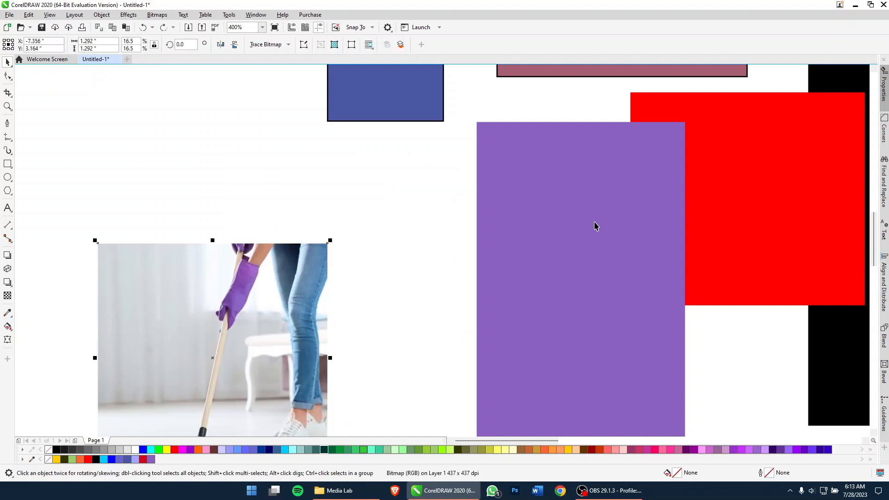
{"action": "key", "text": "ctrl+z"}
{"action": "left_click_drag", "start_coordinate": [285, 319], "coordinate": [403, 226]}
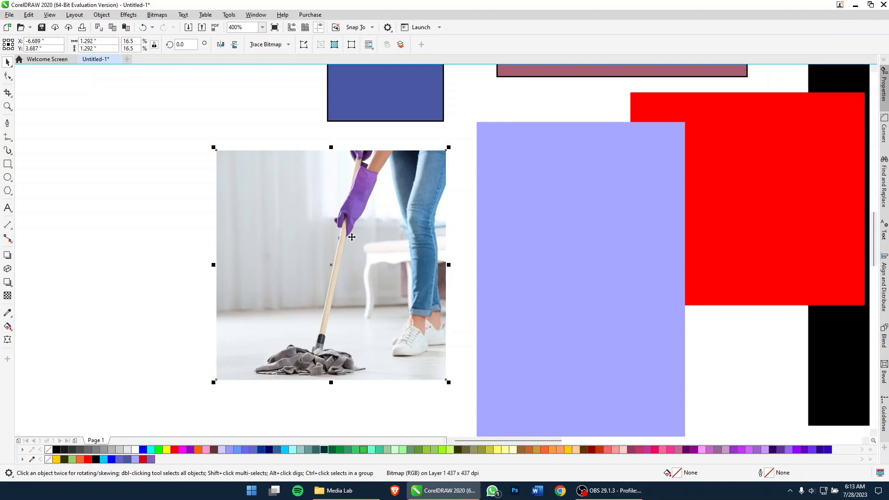
Sample the skin tone at the ankle in the mopping photo into the document palette
{"action": "left_click", "coordinate": [32, 459]}
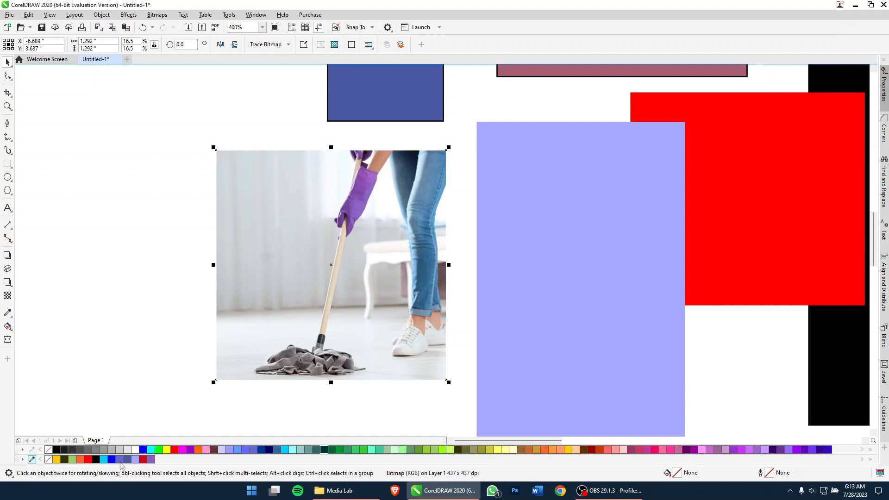
{"action": "left_click", "coordinate": [33, 458]}
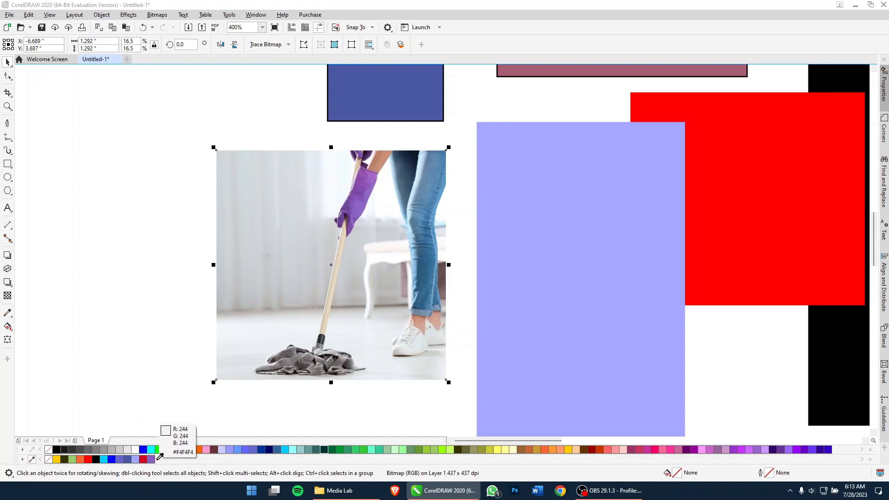
{"action": "left_click", "coordinate": [420, 325]}
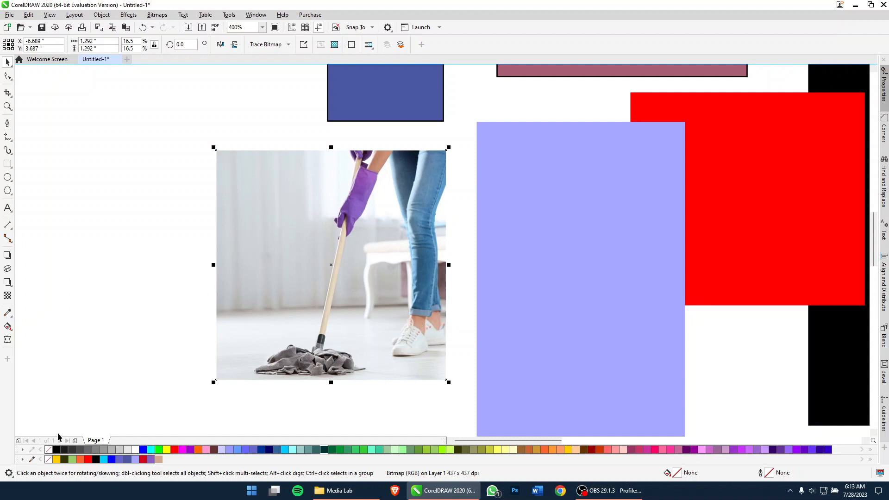
Add the mop handle's beige, the mop's gray, the glove's purple, the arm's skin tone and the jeans' blue #2B5F87 to the document palette
{"action": "left_click", "coordinate": [33, 460]}
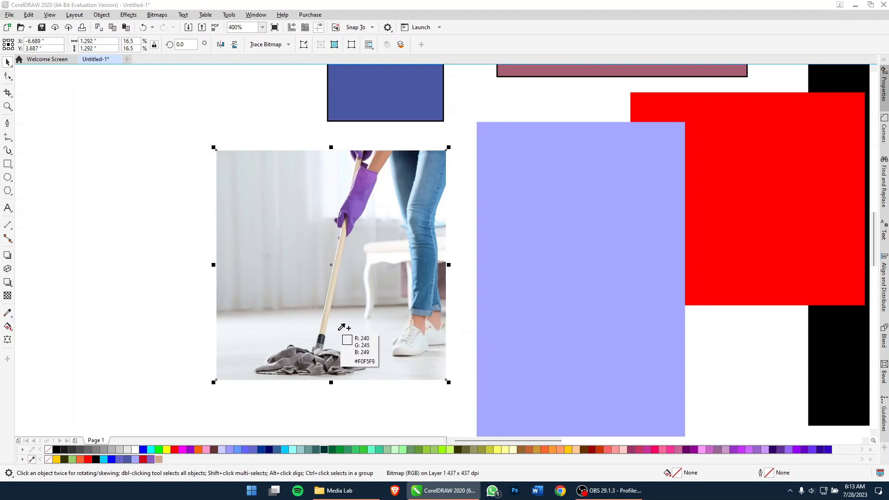
{"action": "left_click", "coordinate": [329, 305]}
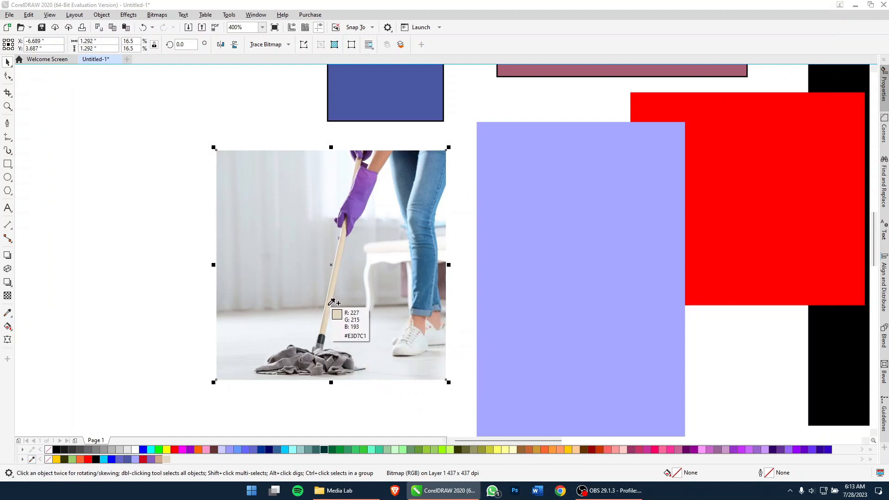
{"action": "left_click", "coordinate": [293, 357]}
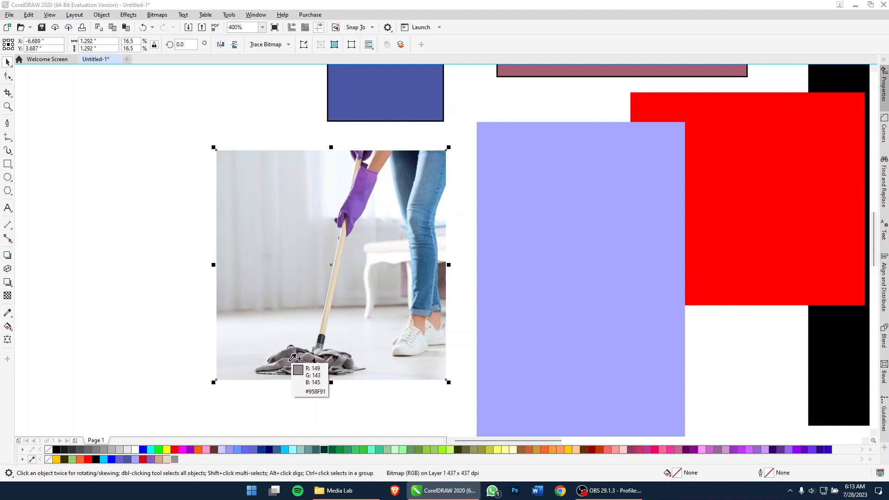
{"action": "left_click", "coordinate": [364, 204]}
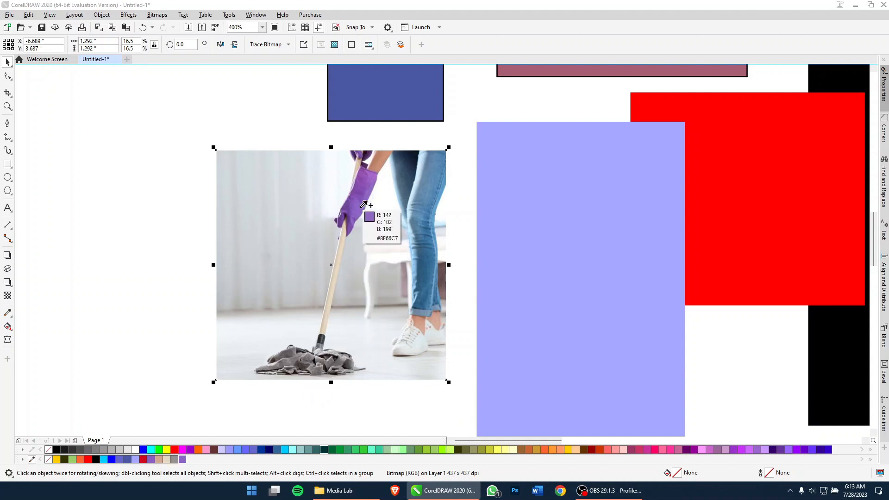
{"action": "left_click", "coordinate": [393, 150]}
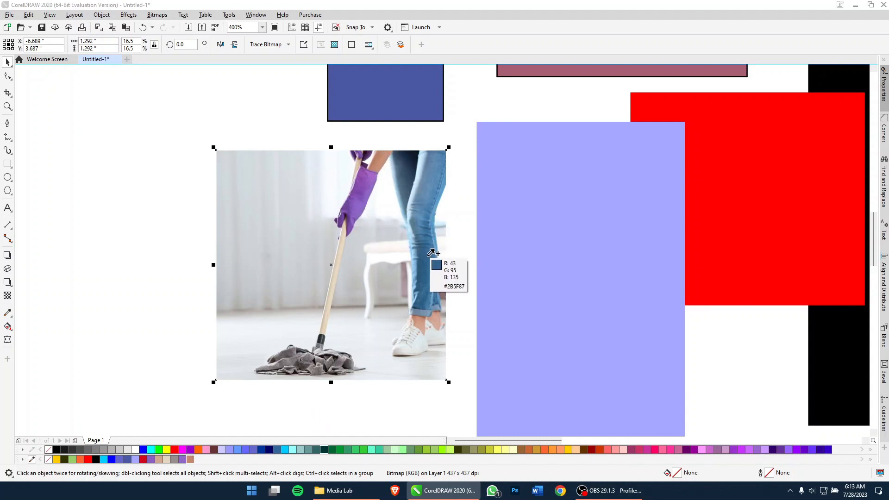
{"action": "left_click", "coordinate": [432, 253]}
Draw a square about 0.26 inches wide beside the mopping photo and repeat it downward into a column of five squares
{"action": "left_click", "coordinate": [7, 164]}
{"action": "mouse_move", "coordinate": [93, 146]}
{"action": "left_mouse_down"}
{"action": "mouse_move", "coordinate": [140, 193]}
{"action": "mouse_move", "coordinate": [115, 230]}
{"action": "left_mouse_up"}
{"action": "key", "text": "ctrl+r"}
{"action": "key", "text": "ctrl+r"}
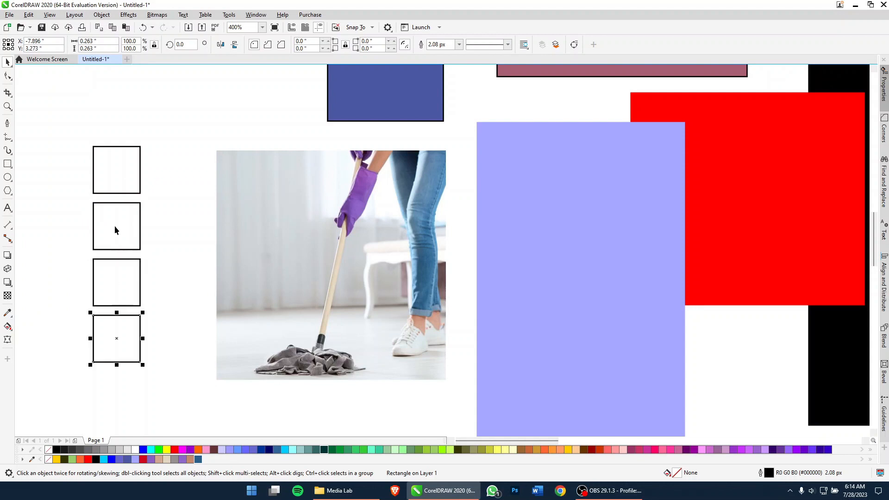
{"action": "key", "text": "ctrl+r"}
Fill the five squares from top to bottom with the sampled peach, beige, gray #958F91, purple and brown skin tone
{"action": "left_click", "coordinate": [119, 180]}
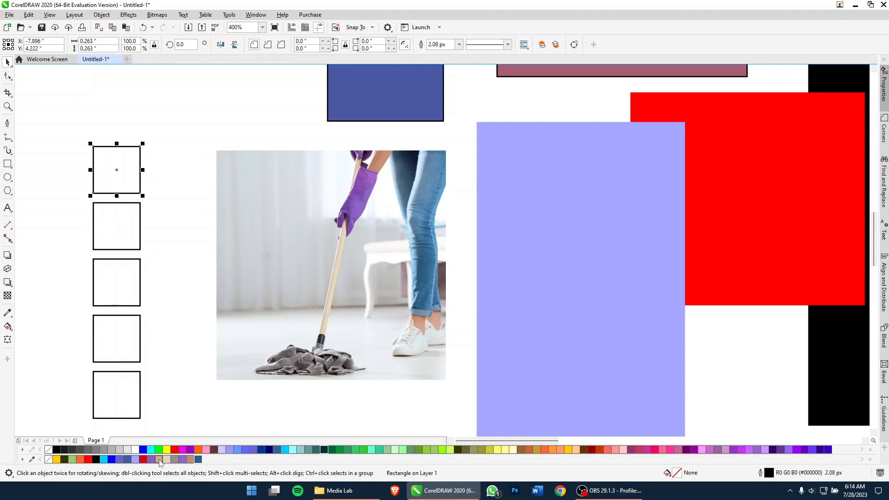
{"action": "left_click", "coordinate": [159, 459]}
{"action": "left_click", "coordinate": [123, 236]}
{"action": "left_click", "coordinate": [167, 459]}
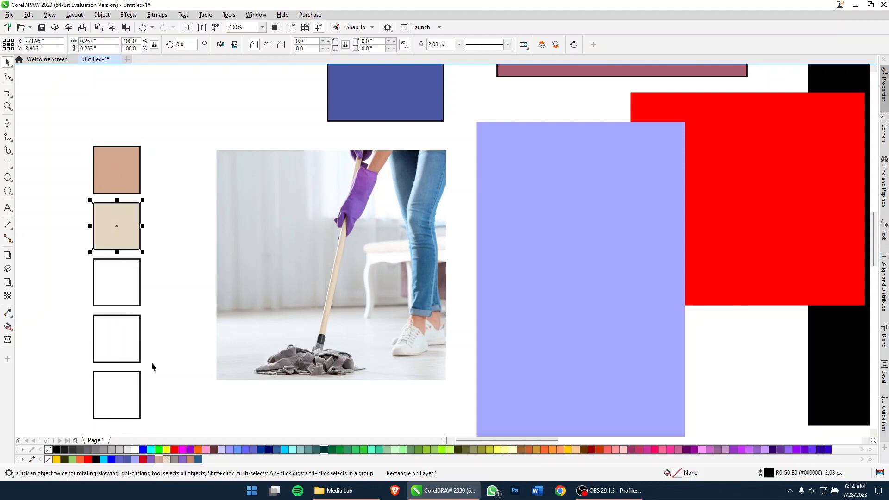
{"action": "left_click", "coordinate": [129, 289]}
{"action": "left_click", "coordinate": [175, 459]}
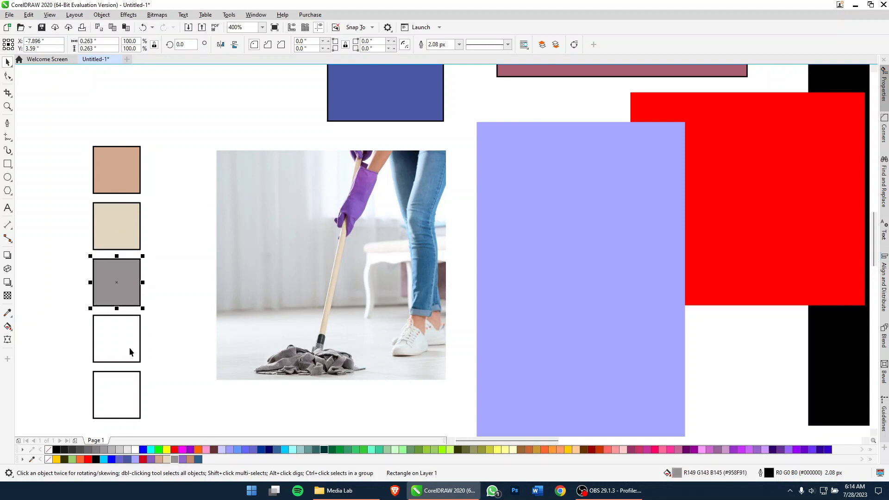
{"action": "left_click", "coordinate": [129, 352]}
{"action": "left_click", "coordinate": [182, 459]}
{"action": "left_click", "coordinate": [132, 396]}
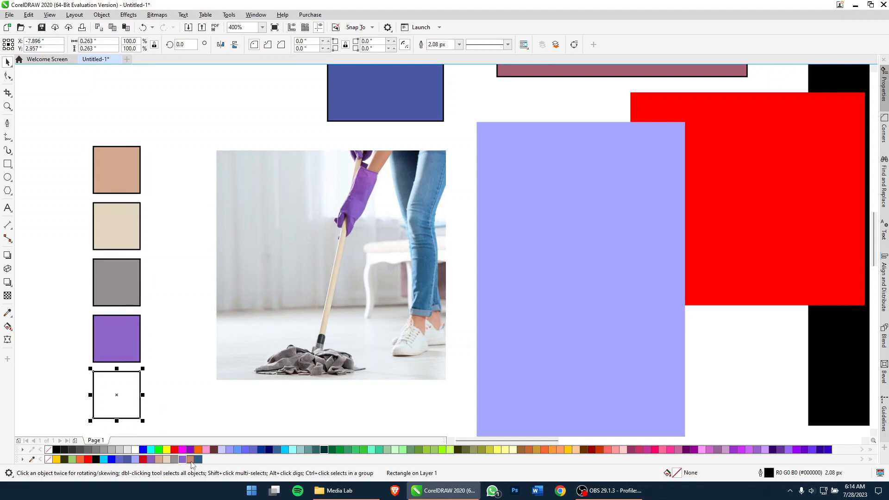
{"action": "left_click", "coordinate": [191, 460]}
Select all five colored squares and move the column straight up to make room below it
{"action": "left_click", "coordinate": [122, 333], "text": "shift"}
{"action": "left_click", "coordinate": [122, 288], "text": "shift"}
{"action": "left_click", "coordinate": [119, 234], "text": "shift"}
{"action": "left_click", "coordinate": [125, 187], "text": "shift"}
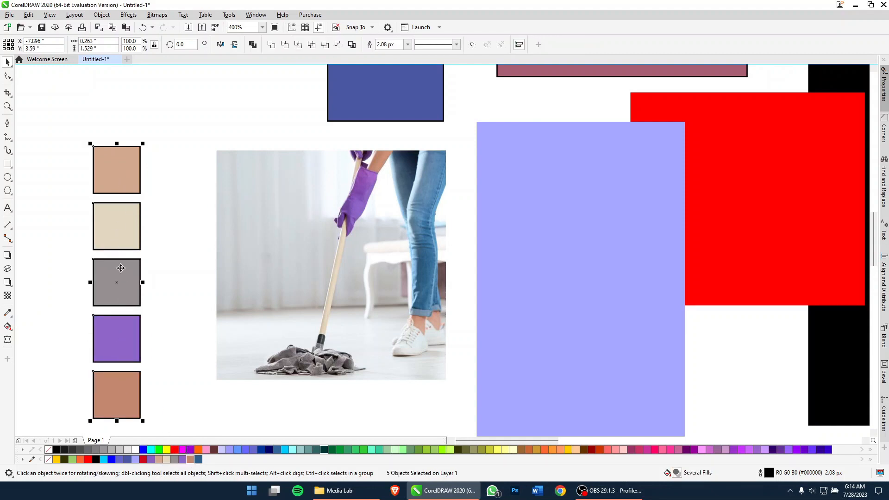
{"action": "left_click_drag", "start_coordinate": [121, 268], "coordinate": [122, 203]}
Add a sixth square as a copy directly below the column and fill it with the jeans' blue #2B5F87
{"action": "key", "text": "Escape"}
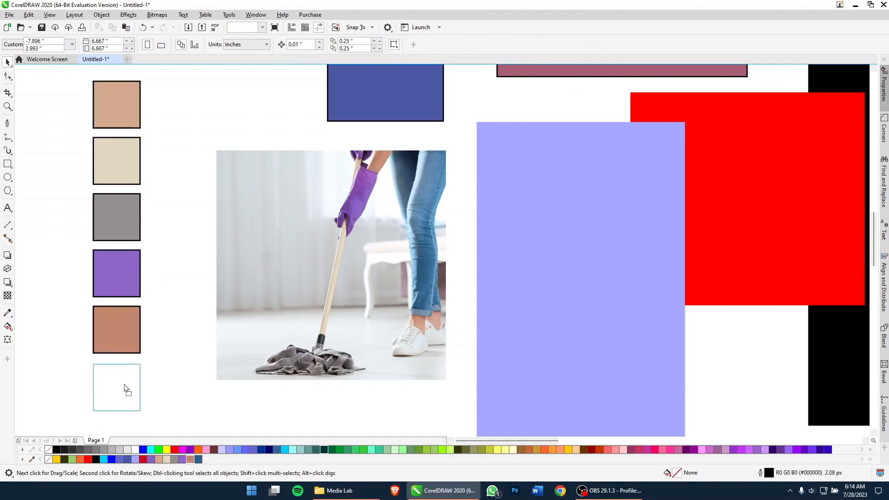
{"action": "left_click_drag", "start_coordinate": [124, 385], "coordinate": [128, 378]}
{"action": "right_click", "coordinate": [128, 378]}
{"action": "left_click", "coordinate": [197, 459]}
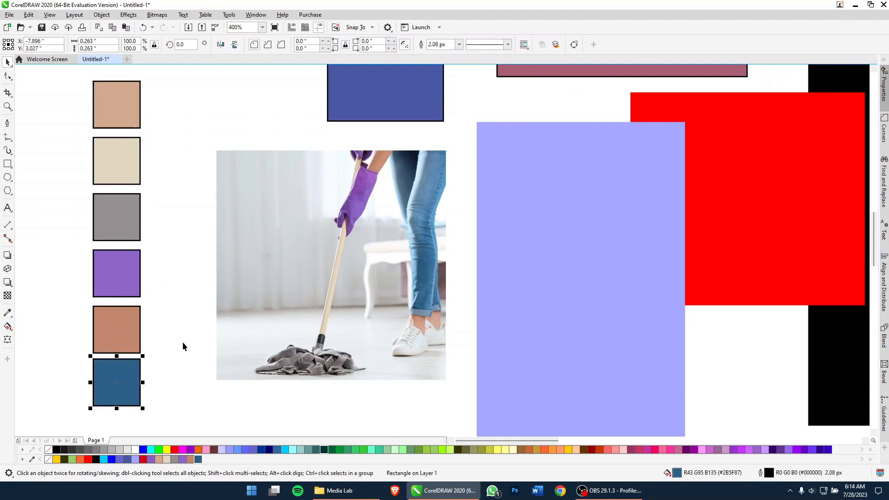
Select all six color squares and remove their outlines
{"action": "key", "text": "Escape"}
{"action": "left_click_drag", "start_coordinate": [76, 72], "coordinate": [168, 413]}
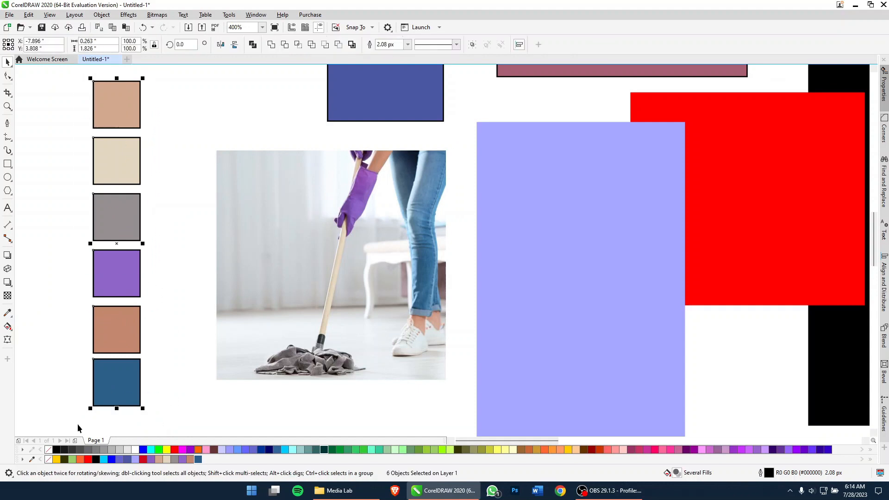
{"action": "right_click", "coordinate": [49, 450]}
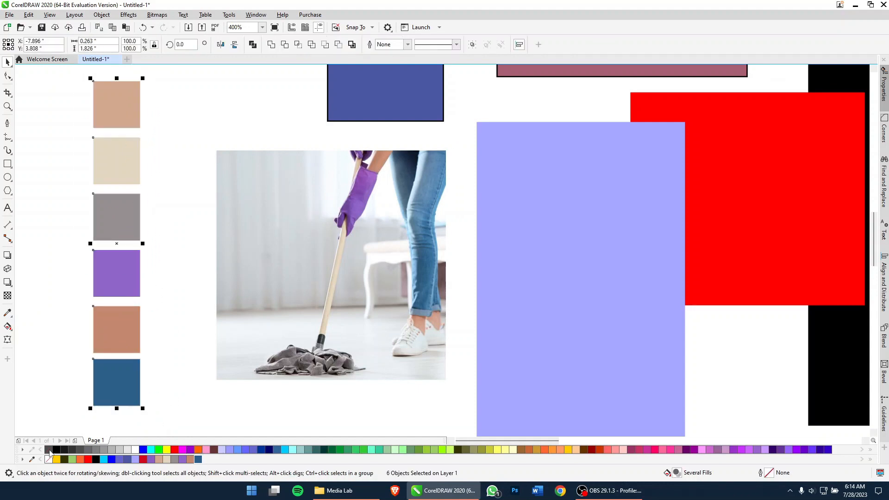
{"action": "left_click", "coordinate": [166, 191]}
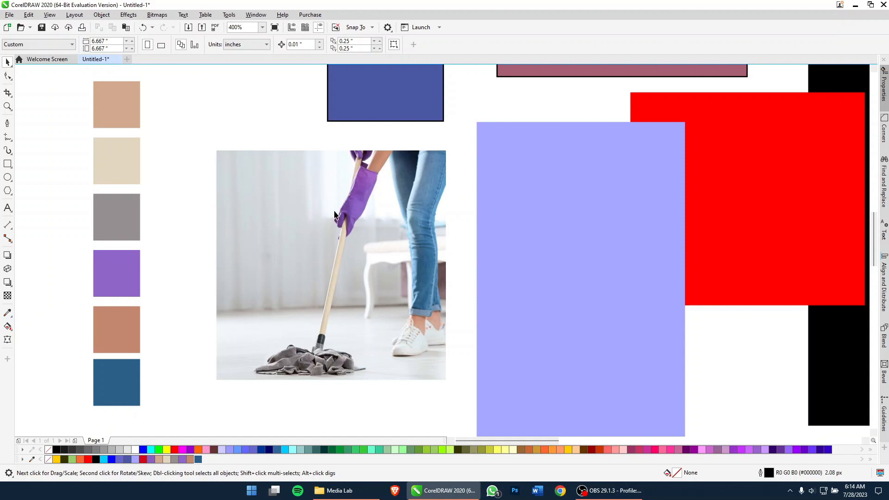
Switch to File Explorer and import the photo of the woman in the striped top from Media Lab into the CorelDRAW drawing
{"action": "left_click", "coordinate": [340, 490]}
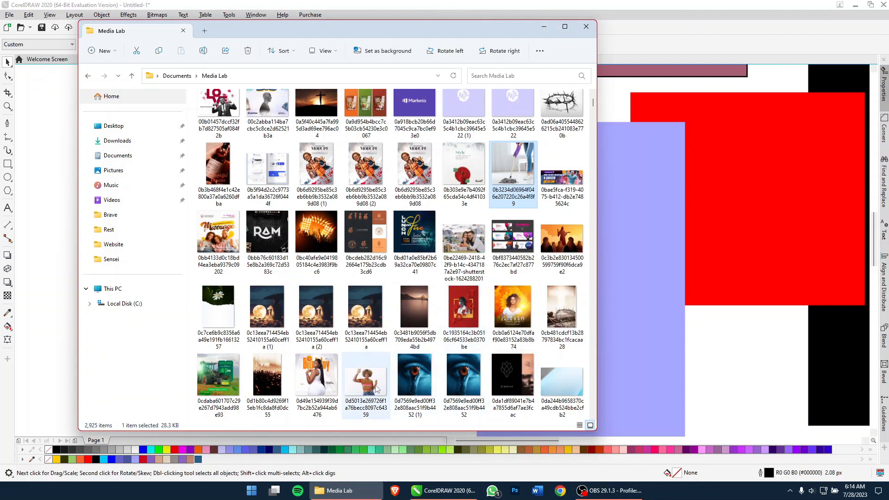
{"action": "left_click_drag", "start_coordinate": [376, 389], "coordinate": [65, 393]}
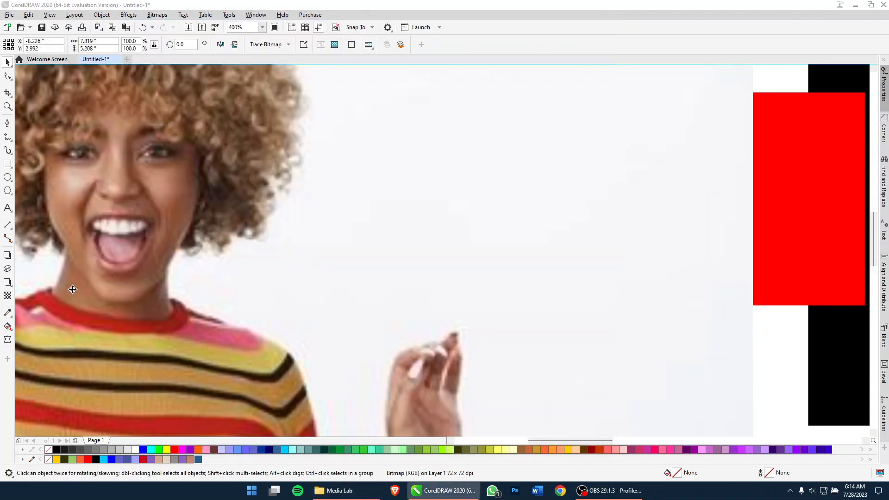
{"action": "scroll", "coordinate": [412, 263], "scroll_direction": "down", "scroll_amount": 1}
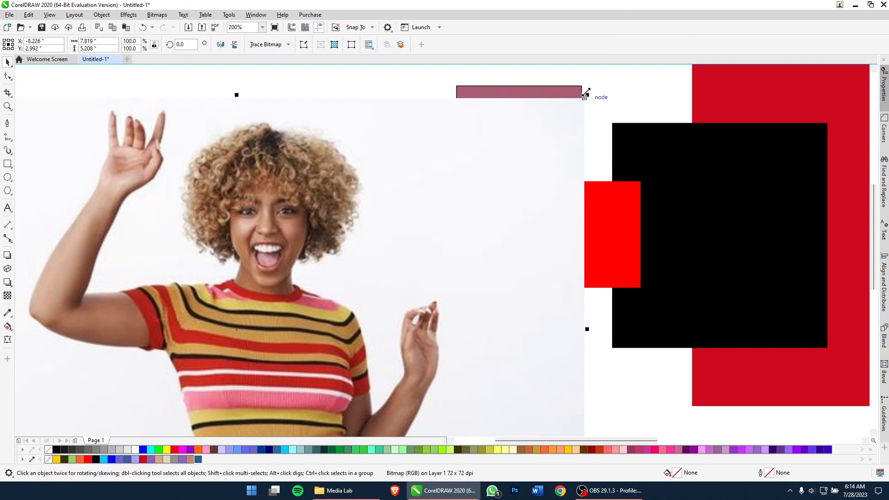
Scale the striped-top photo down to about 1.6 by 1.06 inches and place it just below the mopping photo
{"action": "left_click_drag", "start_coordinate": [585, 92], "coordinate": [311, 282]}
{"action": "key", "text": "ctrl+z"}
{"action": "left_click_drag", "start_coordinate": [588, 94], "coordinate": [333, 279]}
{"action": "left_click_drag", "start_coordinate": [273, 333], "coordinate": [404, 376]}
{"action": "scroll", "coordinate": [416, 390], "scroll_direction": "up", "scroll_amount": 2}
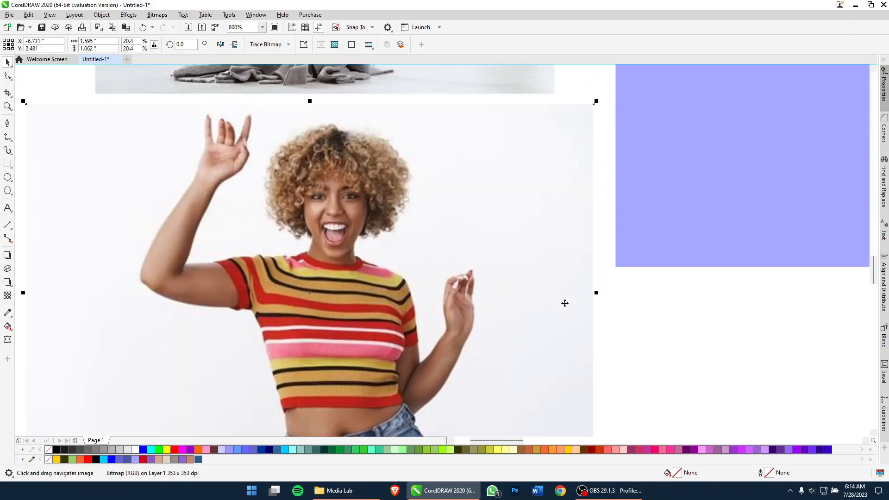
Try narrowing only the striped-top photo's width, undo it, and scale the photo proportionally to about 0.62 by 0.41 inches
{"action": "left_click_drag", "start_coordinate": [596, 293], "coordinate": [251, 294]}
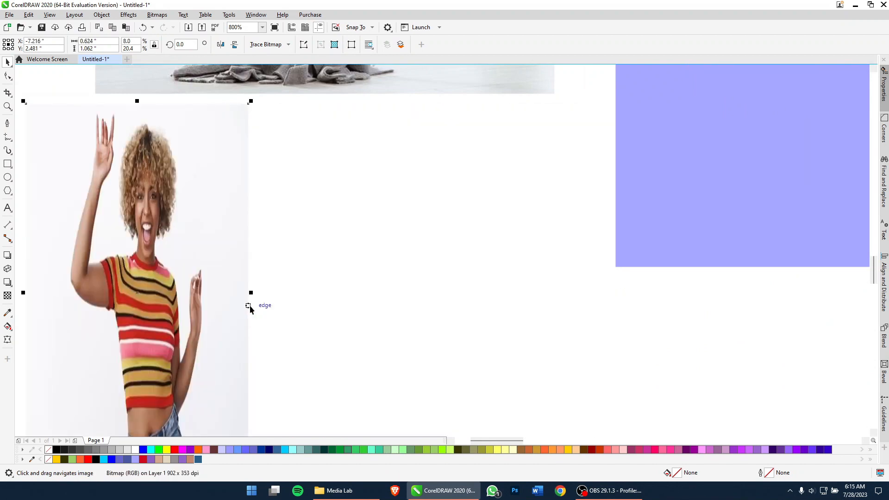
{"action": "key", "text": "ctrl+z"}
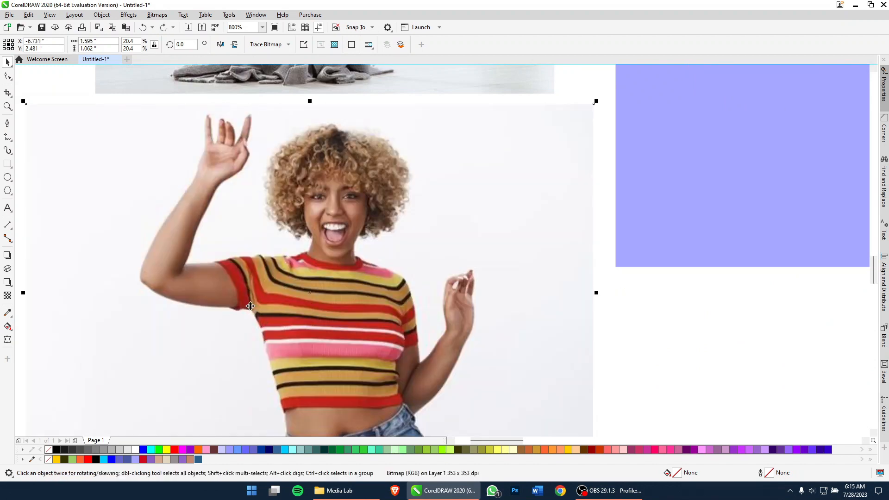
{"action": "left_click_drag", "start_coordinate": [598, 100], "coordinate": [423, 214]}
{"action": "scroll", "coordinate": [327, 290], "scroll_direction": "up", "scroll_amount": 2}
{"action": "left_click_drag", "start_coordinate": [326, 290], "coordinate": [397, 293]}
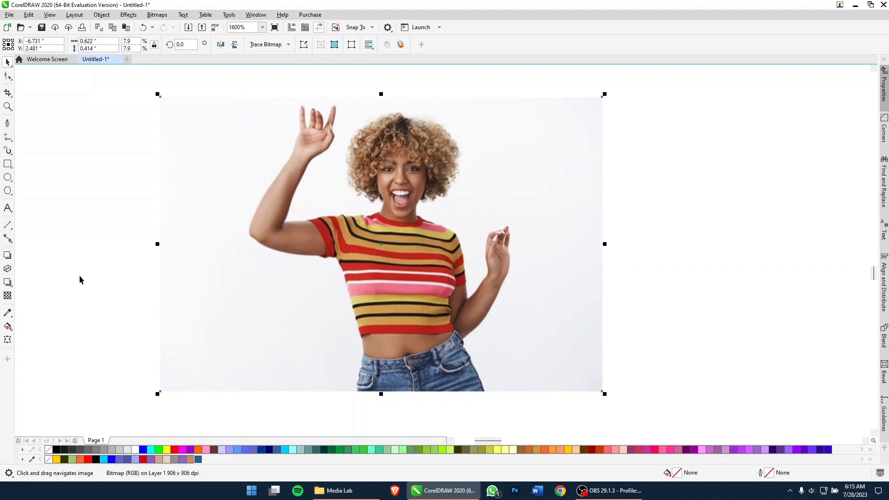
Sample the red of the shirt stripe with the Color Eyedropper and fill the purple color square with it
{"action": "left_click", "coordinate": [8, 313]}
{"action": "left_click", "coordinate": [440, 274]}
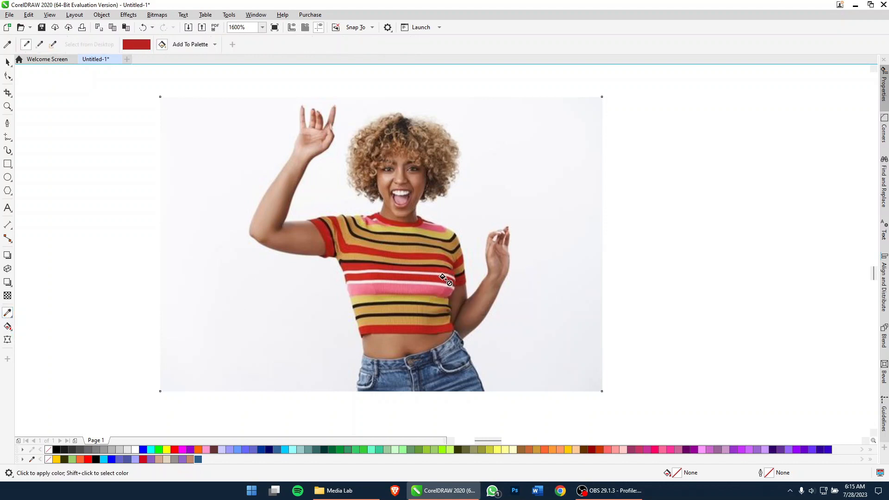
{"action": "scroll", "coordinate": [433, 234], "scroll_direction": "down", "scroll_amount": 5}
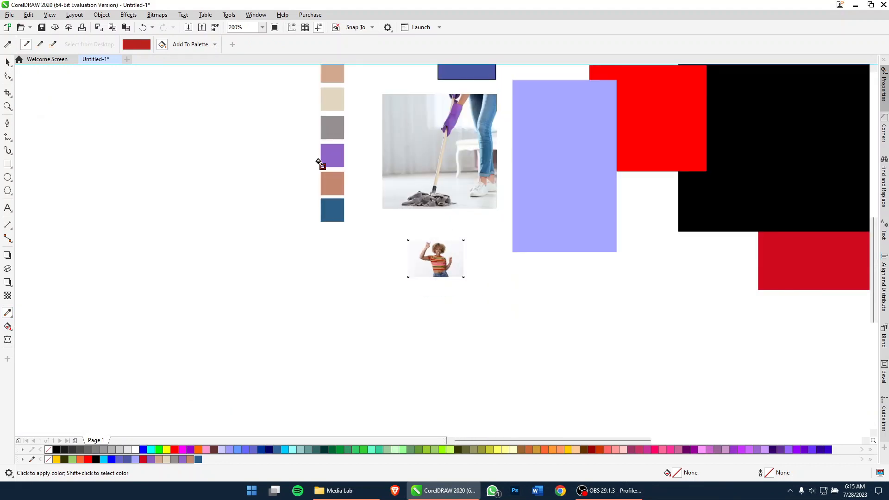
{"action": "left_click", "coordinate": [326, 156]}
Sample four colors from the woman's midriff and striped top straight into the document palette
{"action": "scroll", "coordinate": [447, 260], "scroll_direction": "up", "scroll_amount": 5}
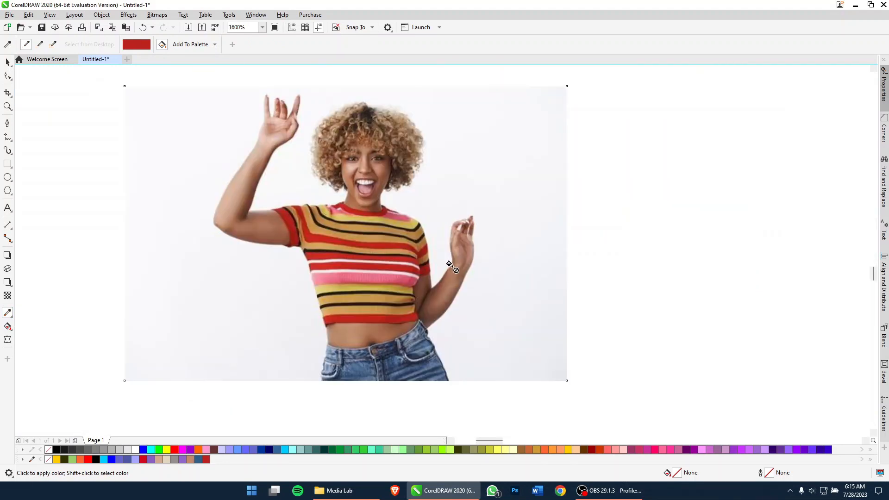
{"action": "left_click", "coordinate": [32, 459]}
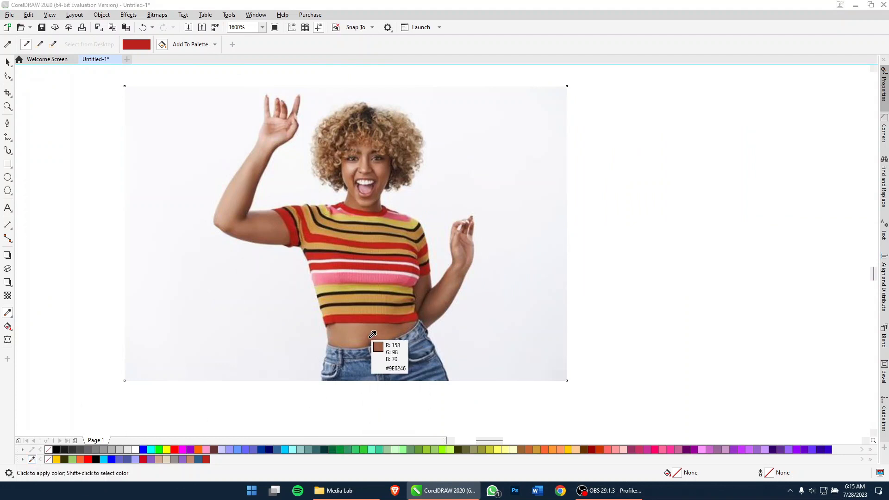
{"action": "left_click", "coordinate": [355, 334], "text": "ctrl"}
{"action": "left_click", "coordinate": [356, 325], "text": "ctrl"}
{"action": "left_click", "coordinate": [370, 319], "text": "ctrl"}
{"action": "left_click", "coordinate": [361, 307], "text": "ctrl"}
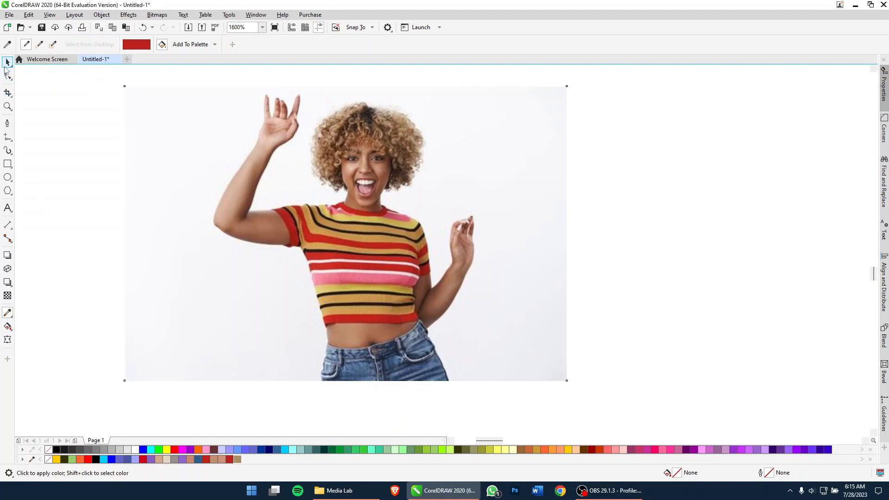
Start adding colors from the striped-top photo bitmap to the document palette and move the dialog clear of the woman
{"action": "left_click", "coordinate": [7, 63]}
{"action": "left_click", "coordinate": [348, 237]}
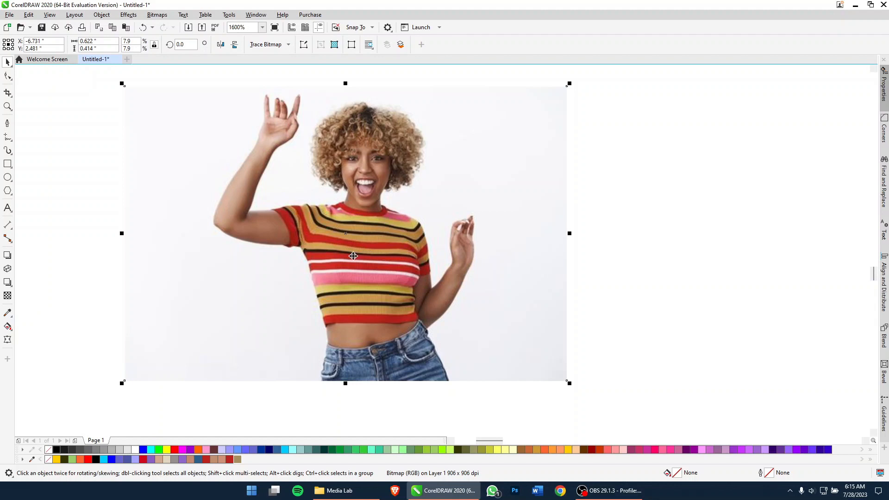
{"action": "left_click", "coordinate": [345, 251]}
{"action": "left_click_drag", "start_coordinate": [346, 251], "coordinate": [340, 461]}
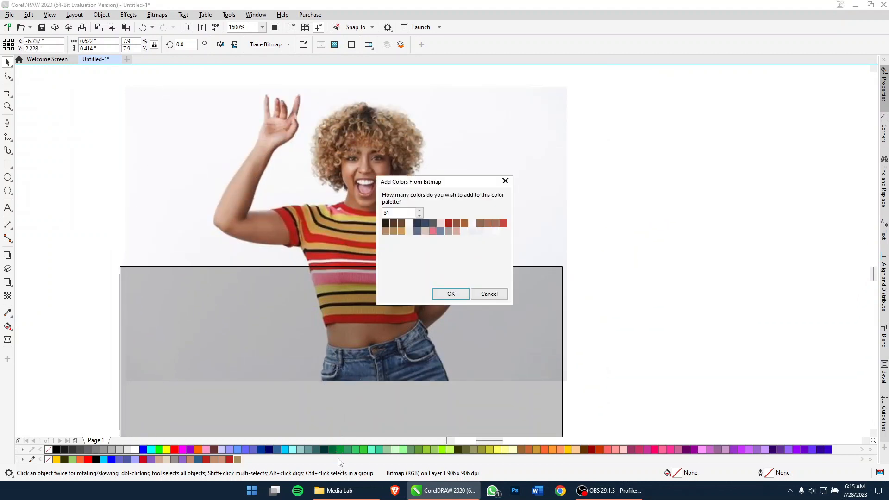
{"action": "left_click", "coordinate": [393, 230]}
{"action": "left_click", "coordinate": [390, 214]}
{"action": "left_click_drag", "start_coordinate": [433, 182], "coordinate": [593, 157]}
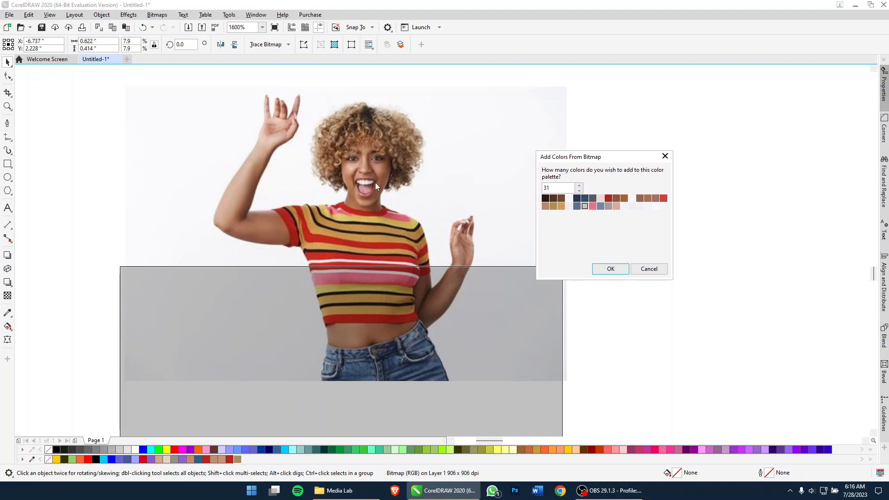
Try 55, 6, 10 and 20 as the number of colors to extract from the striped-top photo
{"action": "left_click", "coordinate": [579, 186]}
{"action": "double_click", "coordinate": [563, 189]}
{"action": "type", "text": "55"}
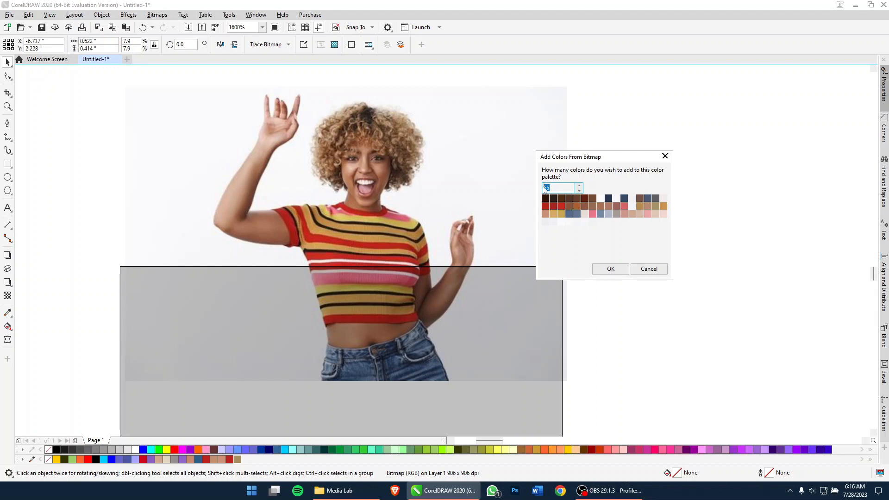
{"action": "type", "text": "6"}
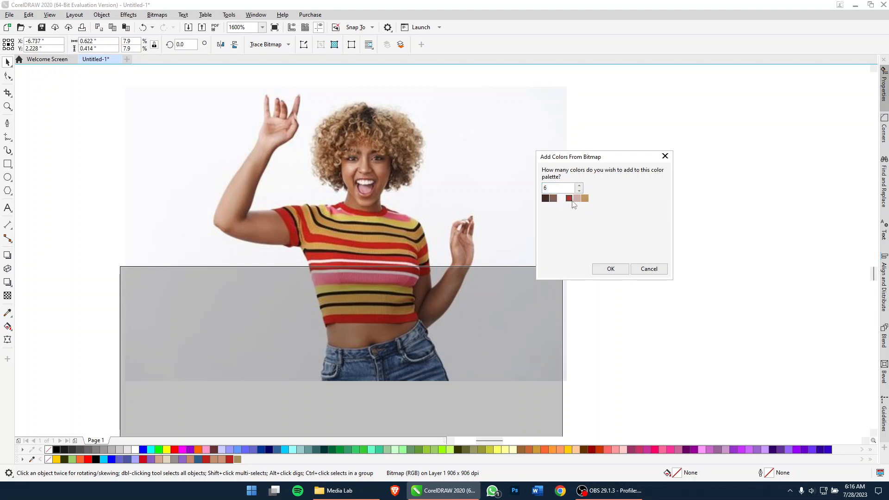
{"action": "type", "text": "10"}
{"action": "double_click", "coordinate": [552, 187]}
{"action": "type", "text": "2"}
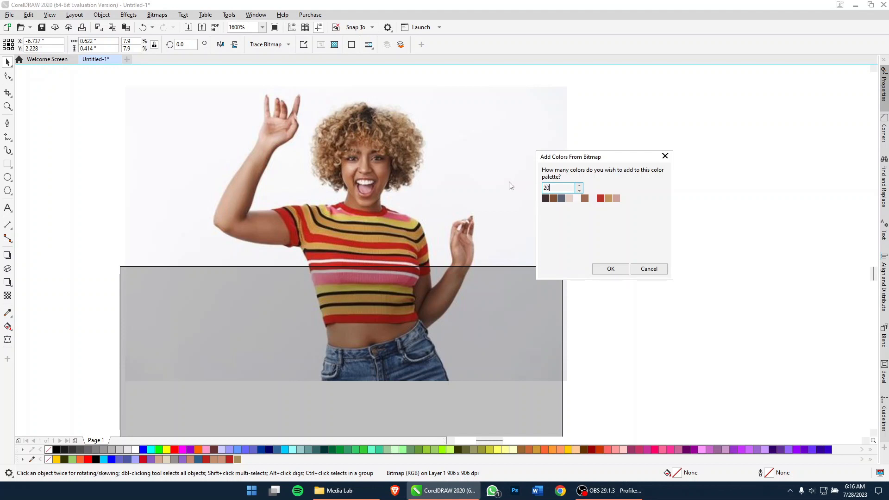
Set the number of colors to 15 and add them to the document palette
{"action": "left_click", "coordinate": [578, 191]}
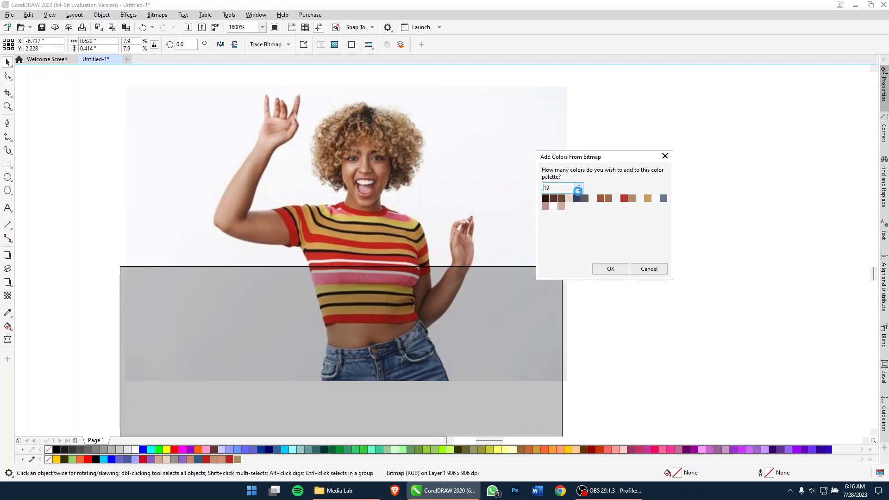
{"action": "left_click", "coordinate": [578, 191]}
{"action": "left_click", "coordinate": [578, 191]}
{"action": "left_click", "coordinate": [578, 191]}
{"action": "left_click", "coordinate": [578, 191]}
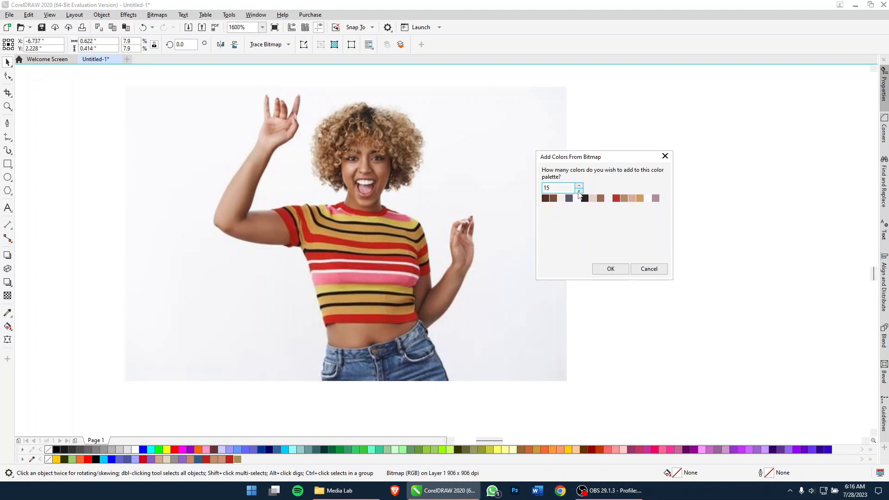
{"action": "left_click", "coordinate": [617, 272]}
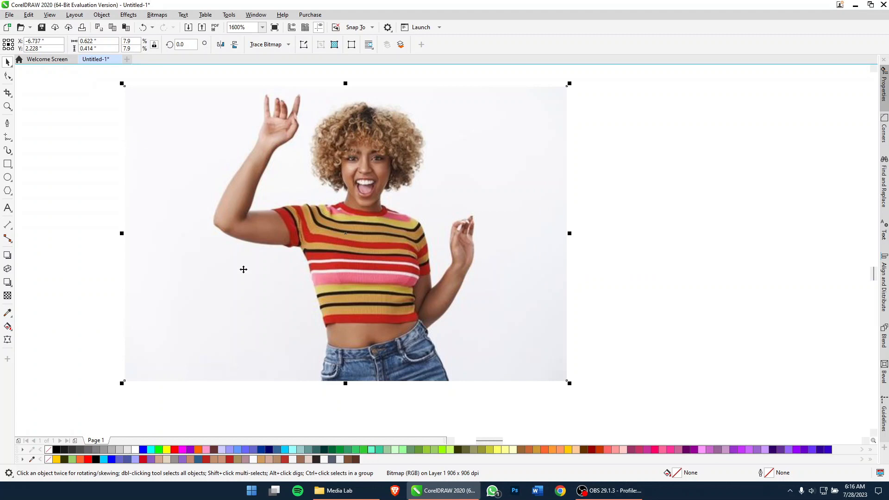
Create a new document with the current settings and switch to the Media Lab folder in File Explorer
{"action": "left_click", "coordinate": [127, 59]}
{"action": "left_click", "coordinate": [473, 360]}
{"action": "left_click", "coordinate": [360, 492]}
{"action": "scroll", "coordinate": [319, 319], "scroll_direction": "down", "scroll_amount": 3}
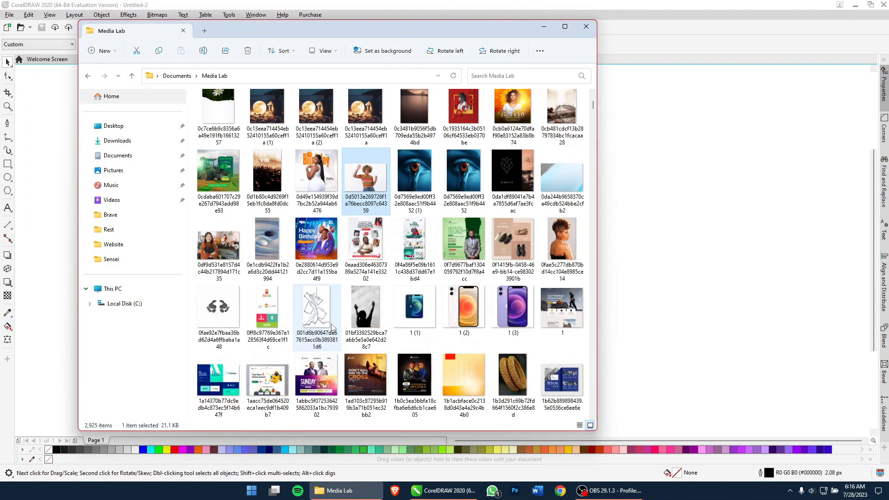
{"action": "scroll", "coordinate": [332, 327], "scroll_direction": "down", "scroll_amount": 3}
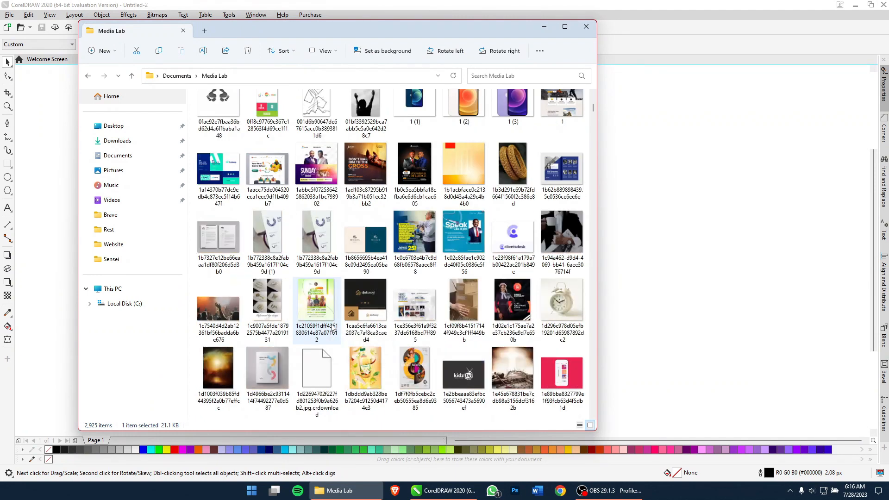
{"action": "scroll", "coordinate": [332, 327], "scroll_direction": "down", "scroll_amount": 3}
{"action": "scroll", "coordinate": [332, 327], "scroll_direction": "down", "scroll_amount": 6}
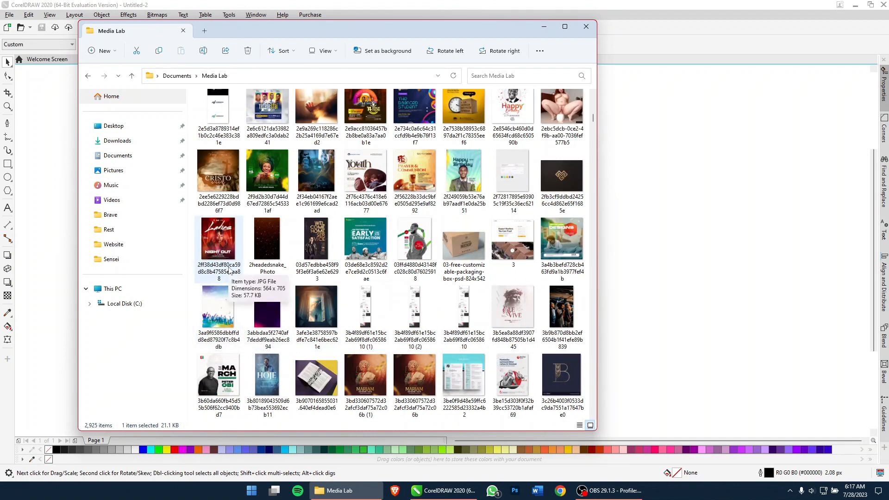
{"action": "left_click", "coordinate": [223, 321]}
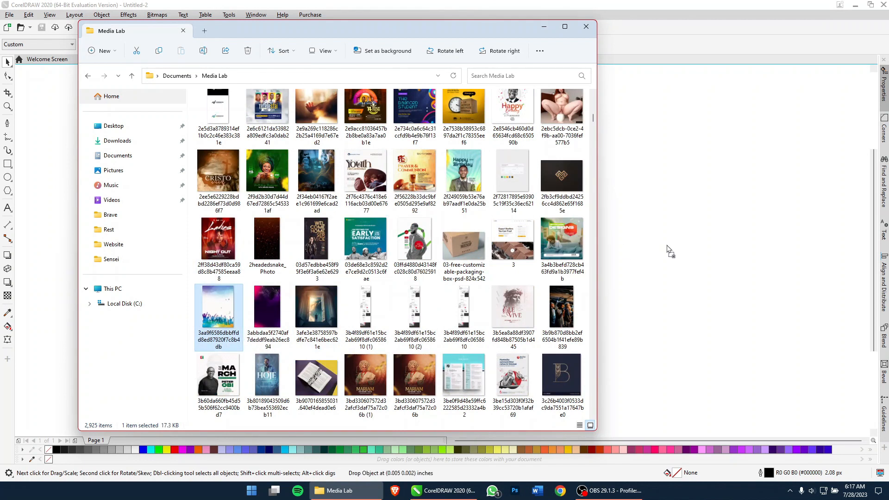
{"action": "left_click_drag", "start_coordinate": [730, 252], "coordinate": [230, 337]}
{"action": "left_click", "coordinate": [314, 244]}
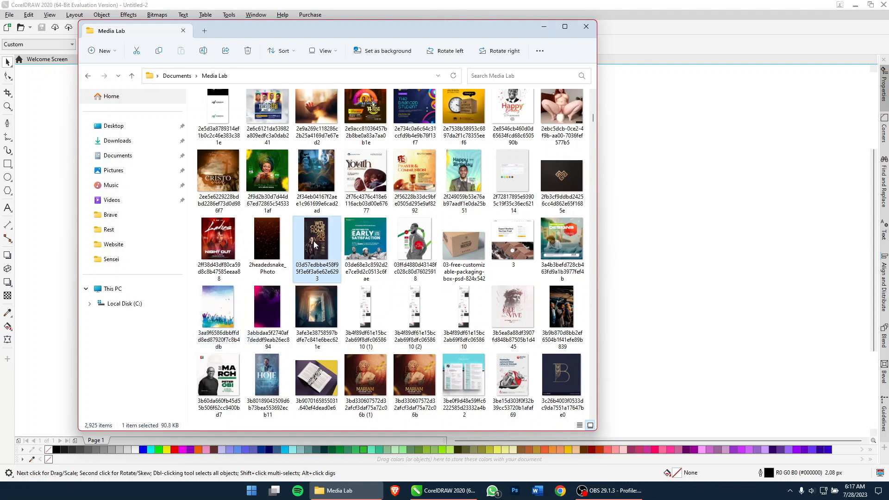
Open Documents > Ariola > GAP and import the AO Harvest 2 flyer into the new CorelDRAW document beside the page
{"action": "left_click", "coordinate": [117, 157]}
{"action": "double_click", "coordinate": [310, 128]}
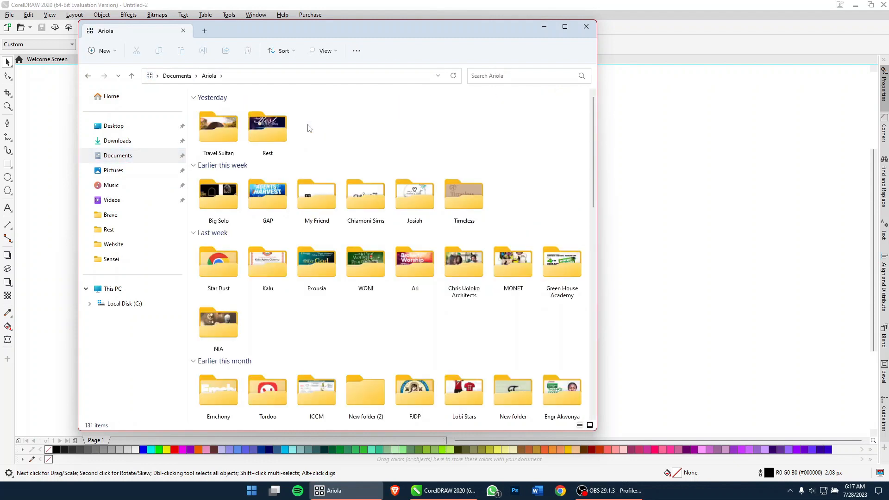
{"action": "double_click", "coordinate": [268, 217]}
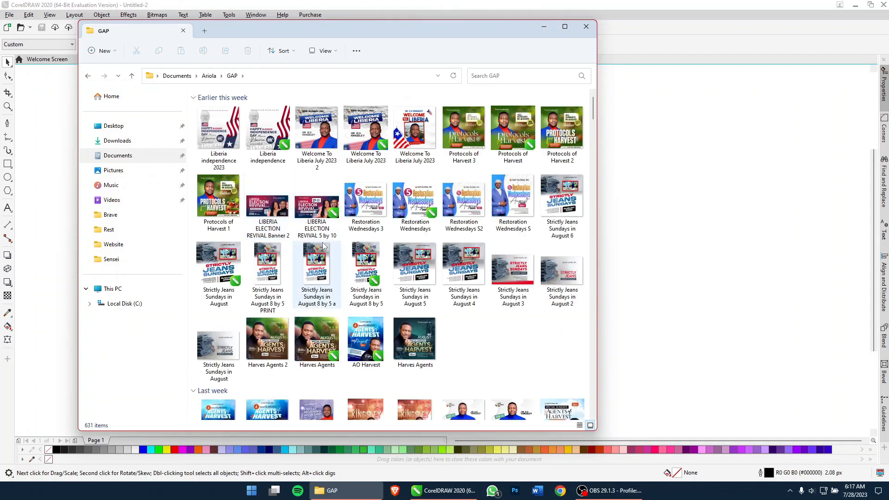
{"action": "scroll", "coordinate": [323, 246], "scroll_direction": "down", "scroll_amount": 3}
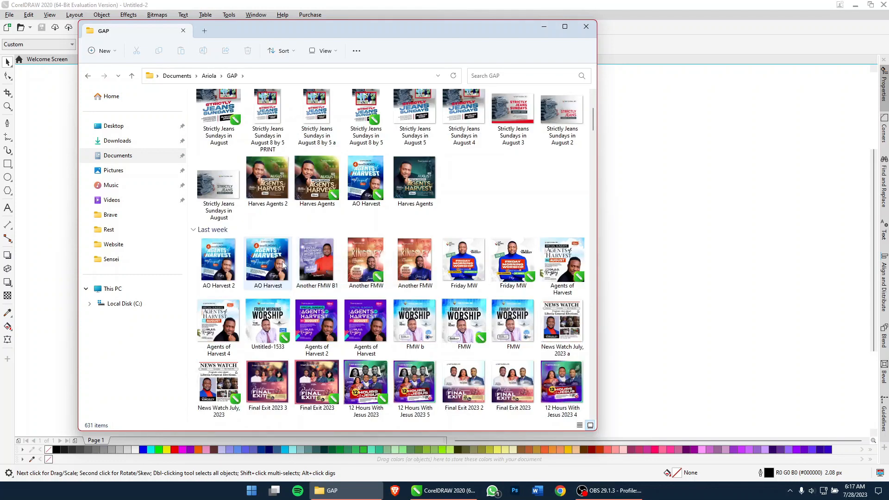
{"action": "scroll", "coordinate": [283, 264], "scroll_direction": "up", "scroll_amount": 3}
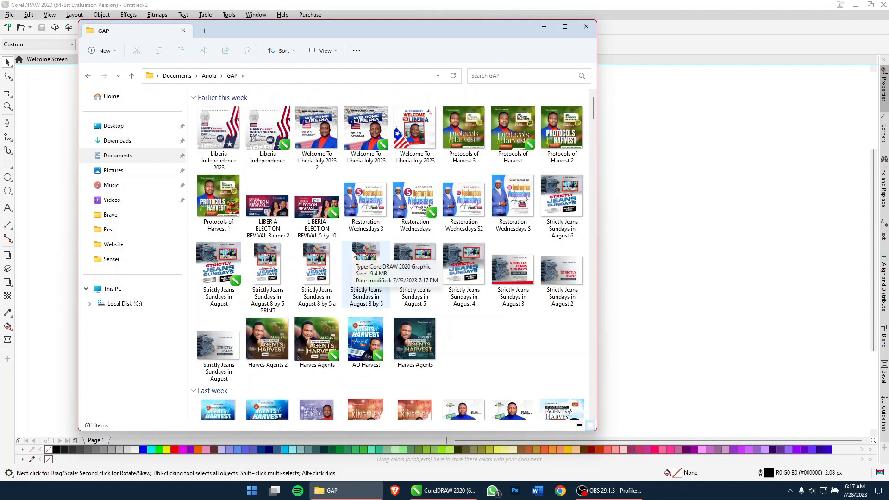
{"action": "scroll", "coordinate": [353, 254], "scroll_direction": "up", "scroll_amount": 2}
{"action": "scroll", "coordinate": [359, 251], "scroll_direction": "down", "scroll_amount": 5}
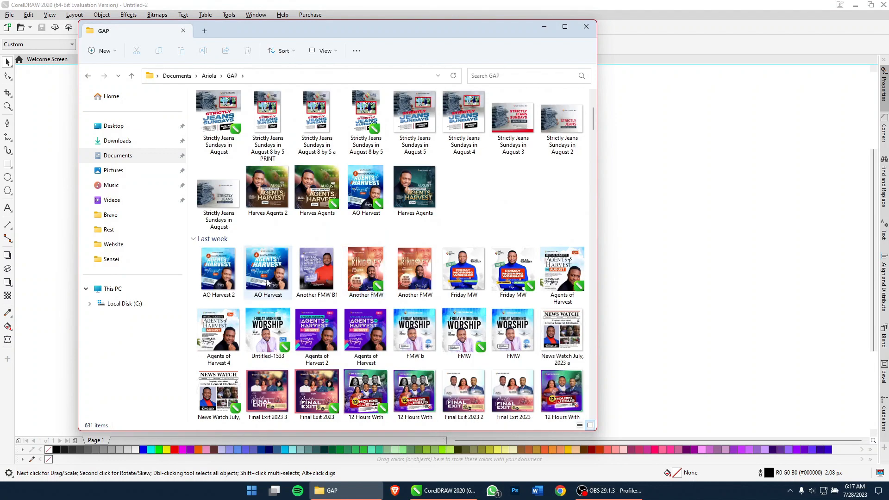
{"action": "left_click_drag", "start_coordinate": [219, 271], "coordinate": [724, 240]}
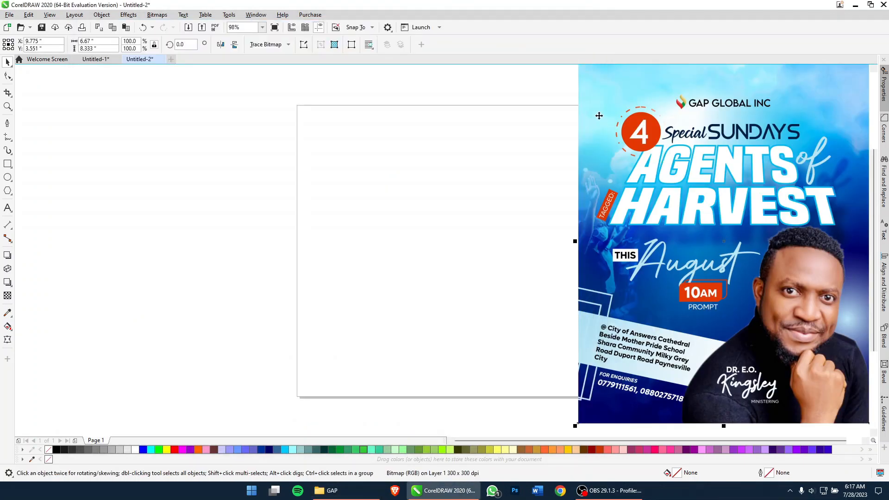
Scale the flyer to 69%, about 4.6 by 5.75 inches, and place it just to the right of the page
{"action": "left_click_drag", "start_coordinate": [599, 116], "coordinate": [574, 193]}
{"action": "left_click_drag", "start_coordinate": [550, 135], "coordinate": [592, 188]}
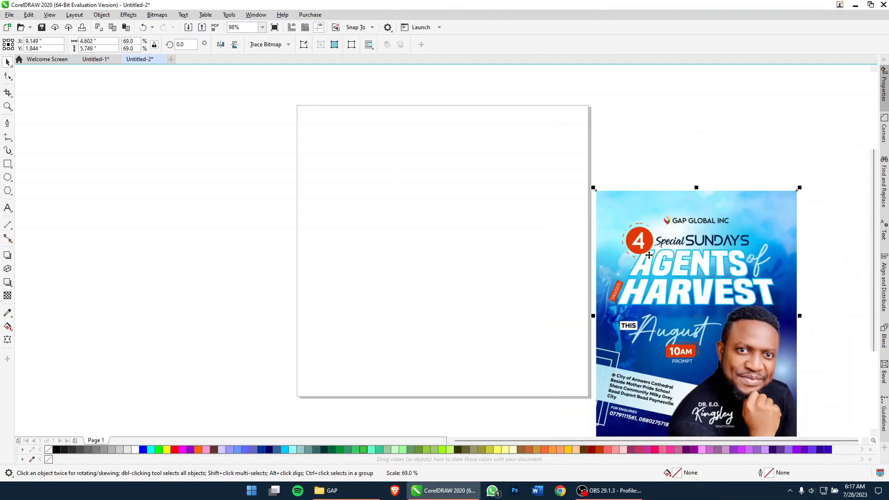
{"action": "left_click_drag", "start_coordinate": [648, 255], "coordinate": [659, 188]}
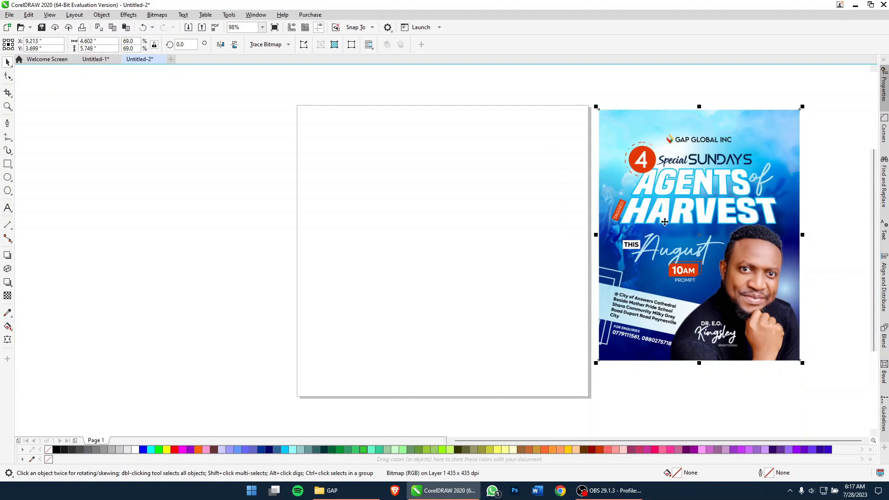
Add 20 colors from the flyer bitmap to the document palette and move the flyer slightly farther from the page
{"action": "left_click_drag", "start_coordinate": [660, 263], "coordinate": [211, 460]}
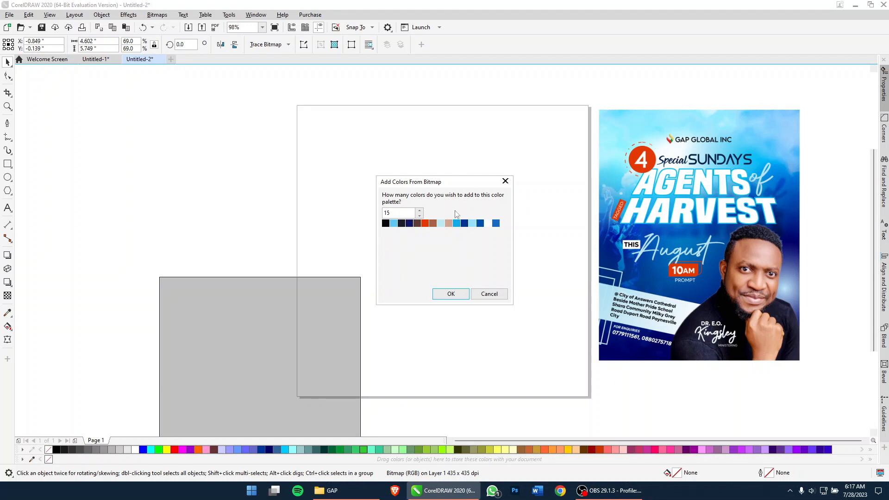
{"action": "left_click", "coordinate": [419, 211]}
{"action": "left_click", "coordinate": [420, 211]}
{"action": "left_click", "coordinate": [419, 210]}
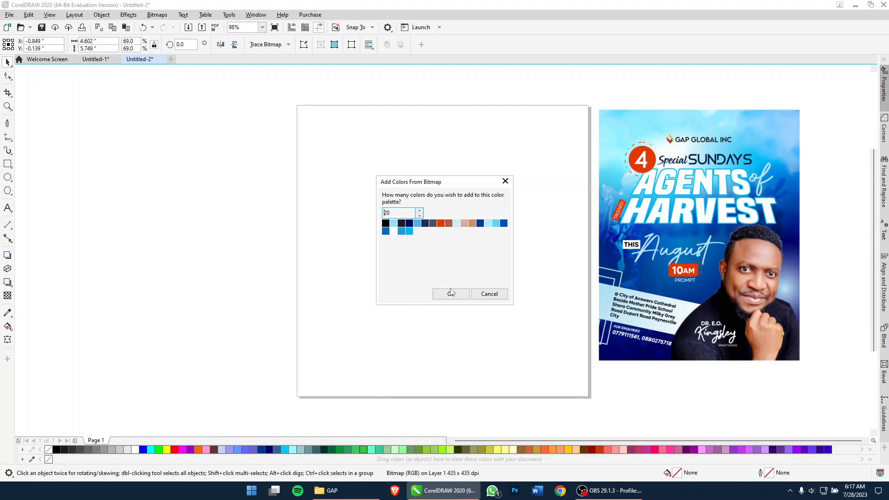
{"action": "left_click", "coordinate": [451, 293]}
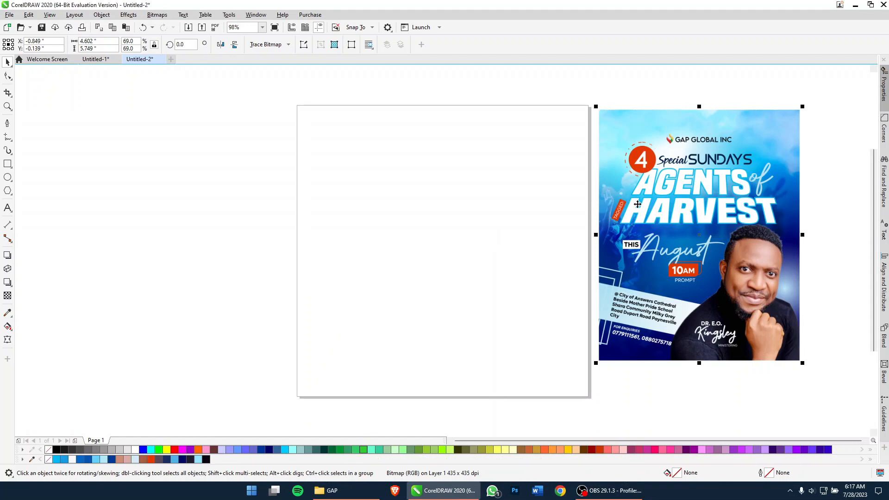
{"action": "left_click_drag", "start_coordinate": [638, 204], "coordinate": [686, 208]}
Draw a rectangle about 9.13 by 5 inches overlapping the page and fill it with the document palette's dark blue #010B64
{"action": "left_click", "coordinate": [7, 164]}
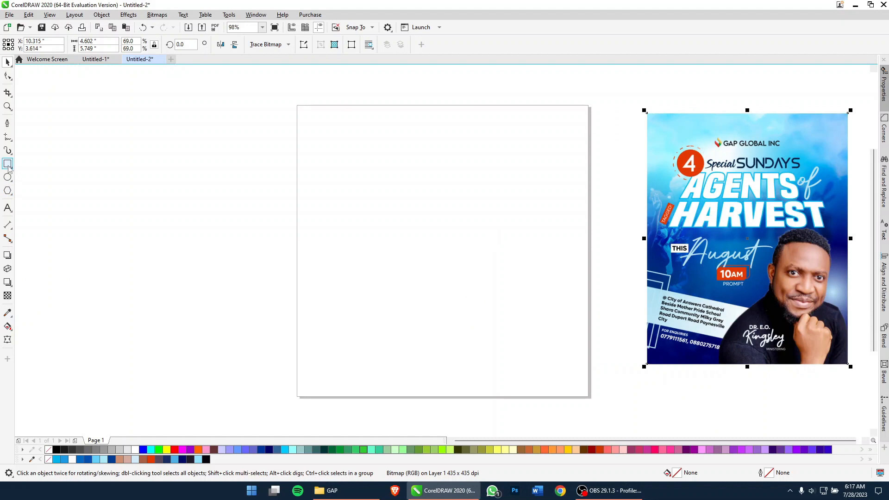
{"action": "left_click_drag", "start_coordinate": [144, 130], "coordinate": [543, 350]}
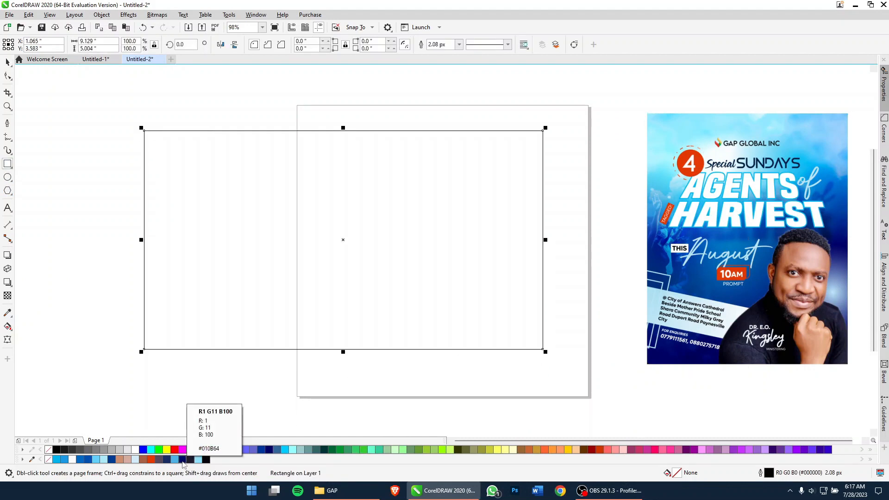
{"action": "left_click", "coordinate": [182, 459]}
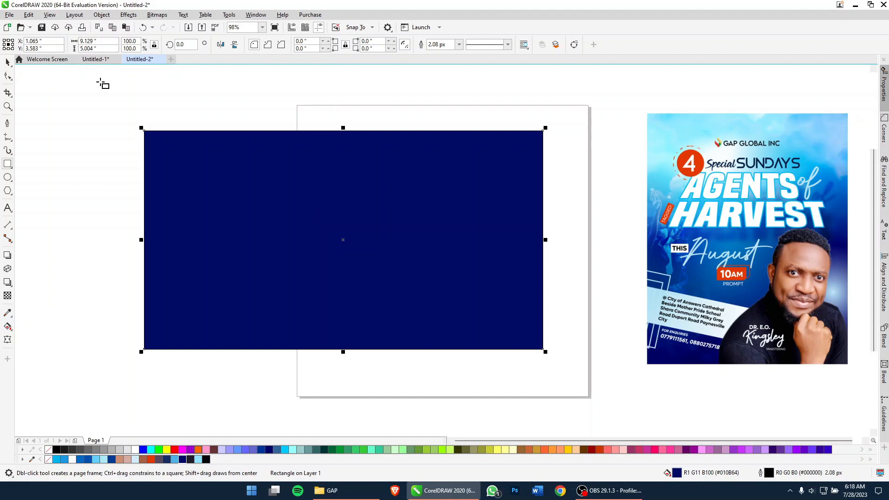
View the Untitled-1 document, return to Untitled-2, and fit all its objects in the view
{"action": "left_click", "coordinate": [98, 60]}
{"action": "left_click", "coordinate": [129, 60]}
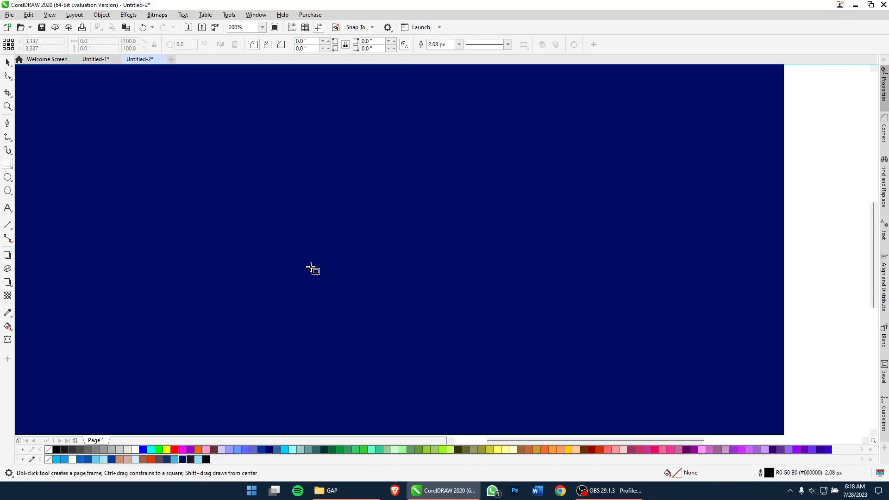
{"action": "key", "text": "F4"}
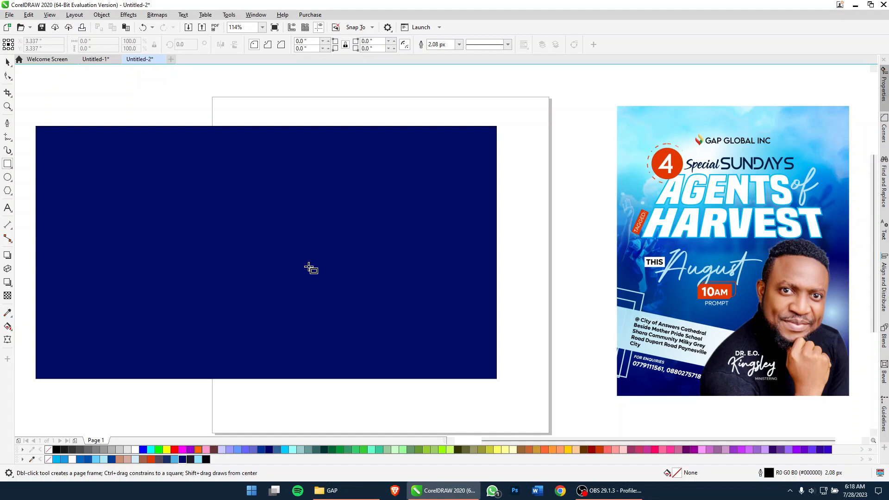
Apply a linear fountain fill to the dark blue rectangle, fading rightward to white, with the start node slightly inside its left edge
{"action": "left_click", "coordinate": [7, 61]}
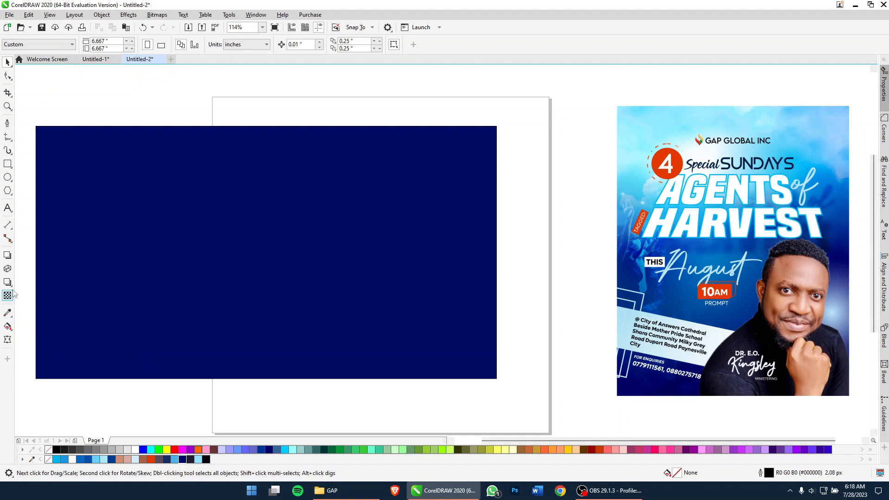
{"action": "left_click", "coordinate": [10, 328]}
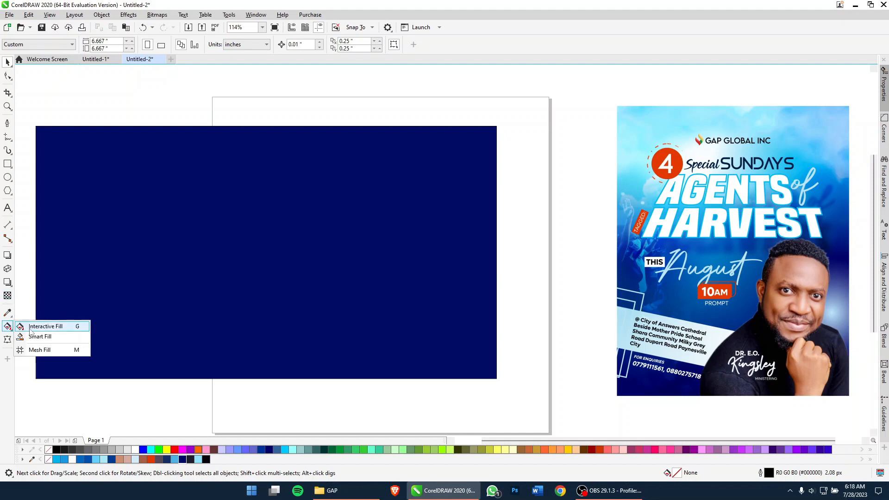
{"action": "left_click", "coordinate": [78, 330]}
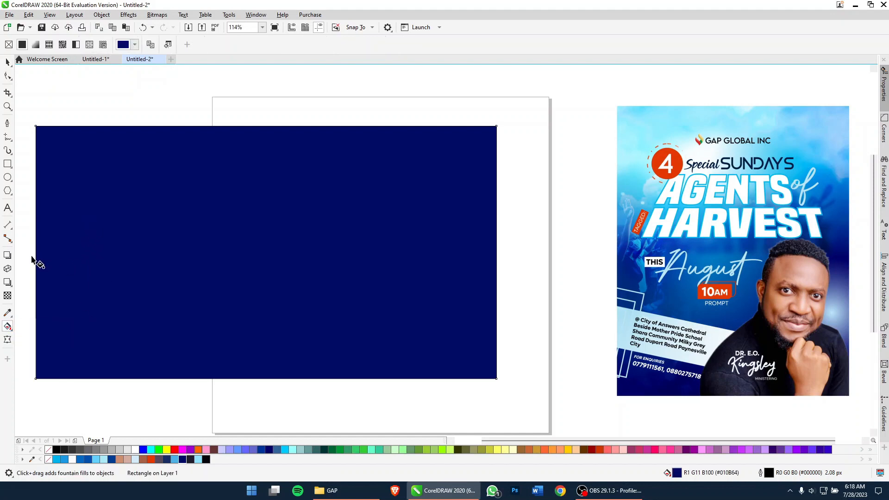
{"action": "left_click_drag", "start_coordinate": [31, 255], "coordinate": [443, 276]}
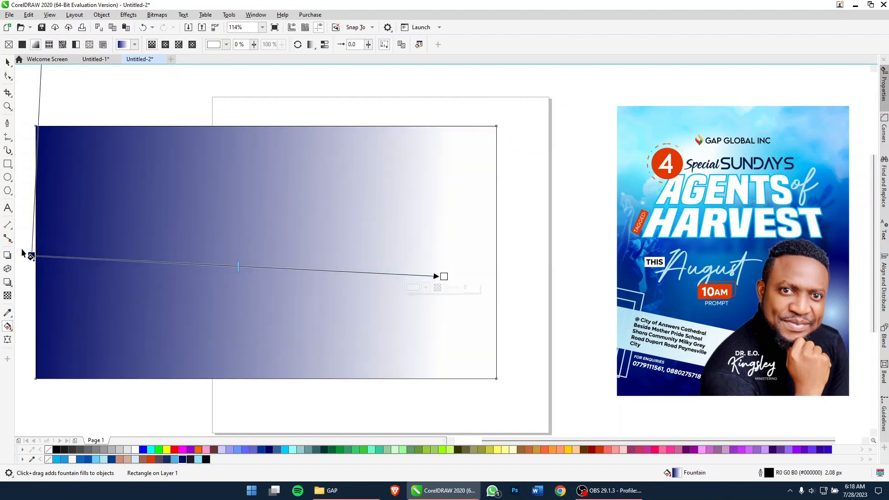
{"action": "left_click_drag", "start_coordinate": [31, 255], "coordinate": [116, 265]}
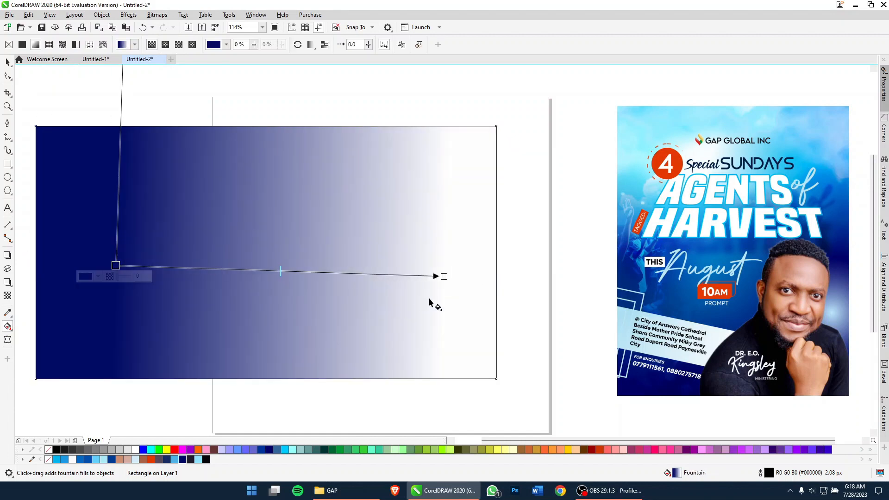
Set the end color of the rectangle's gradient to the document palette's bright light blue and remove the rectangle's outline
{"action": "left_click", "coordinate": [443, 276]}
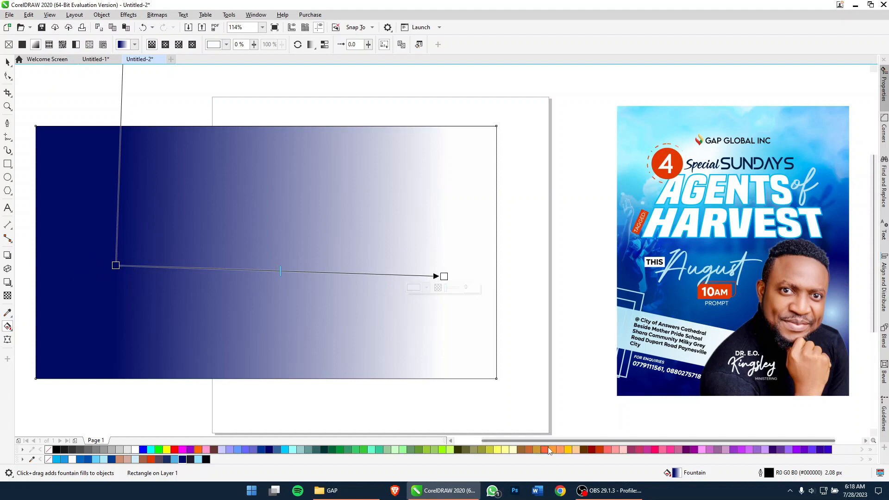
{"action": "left_click_drag", "start_coordinate": [379, 449], "coordinate": [433, 276]}
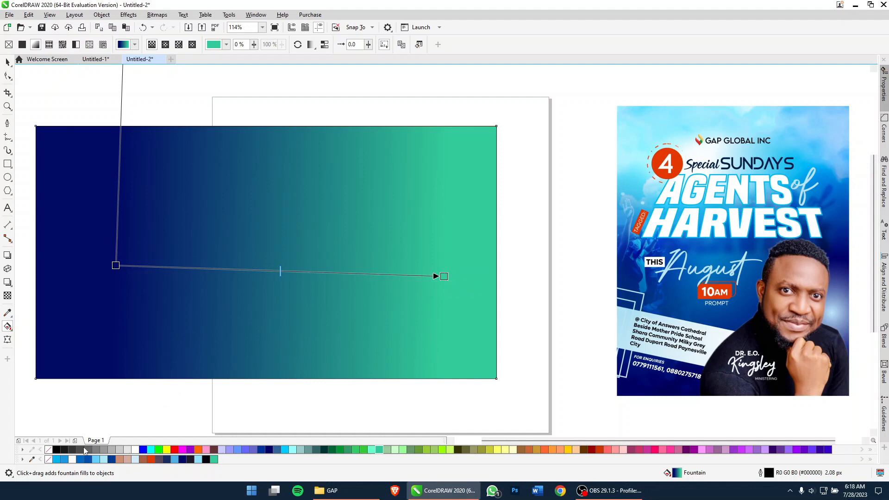
{"action": "left_click", "coordinate": [56, 459]}
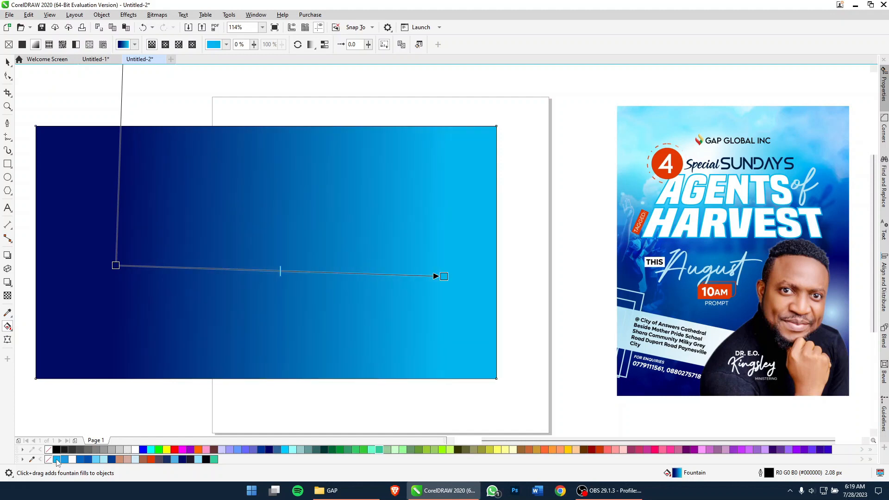
{"action": "left_click", "coordinate": [8, 61]}
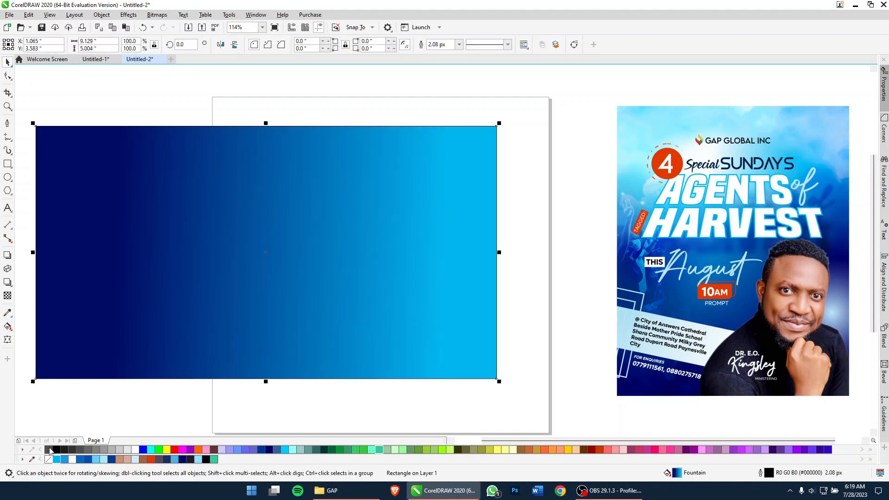
{"action": "right_click", "coordinate": [49, 450]}
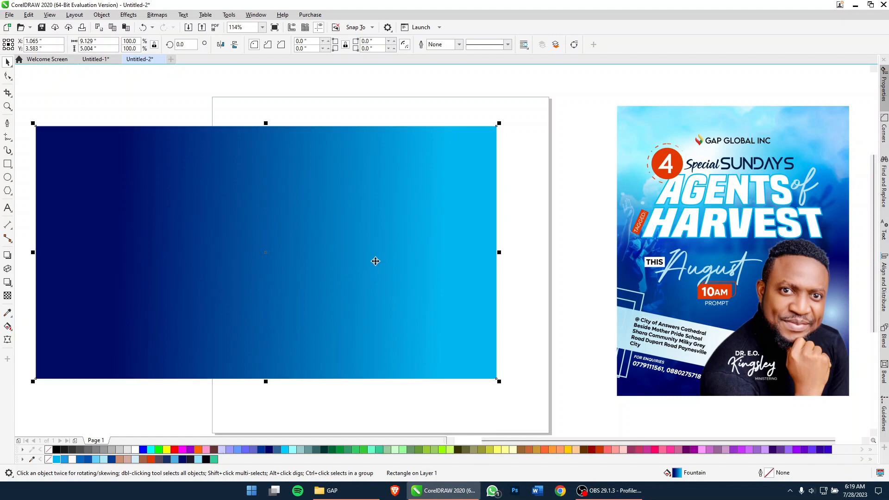
Draw a circle about 1.8 inches wide on the rectangle's upper left, fill it with orange-red #E23804 and remove its outline
{"action": "left_click", "coordinate": [7, 177]}
{"action": "left_click_drag", "start_coordinate": [141, 163], "coordinate": [234, 236]}
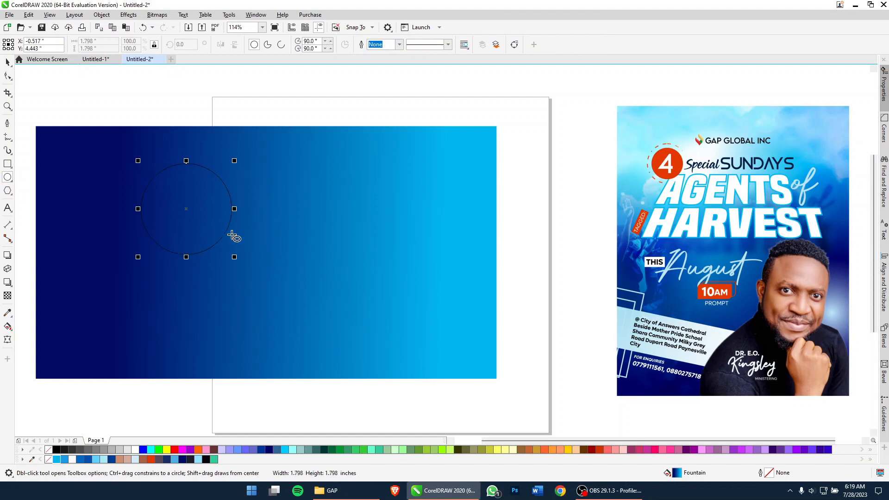
{"action": "left_click", "coordinate": [151, 459]}
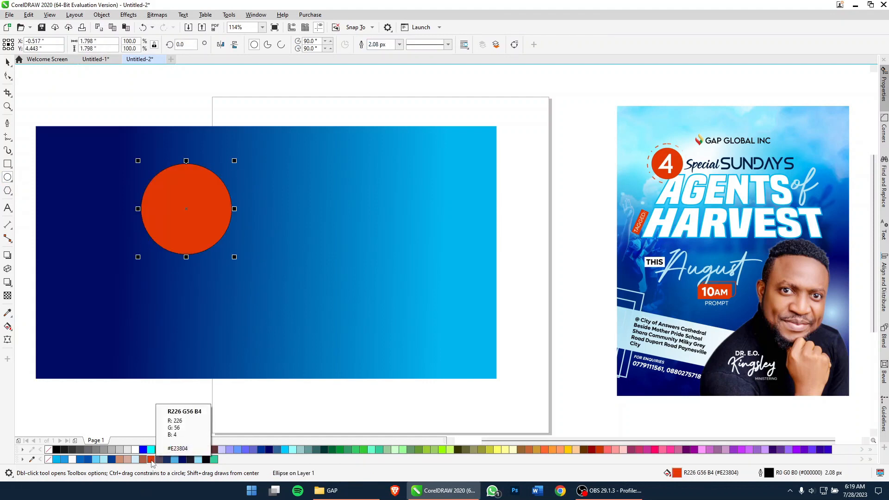
{"action": "right_click", "coordinate": [49, 459]}
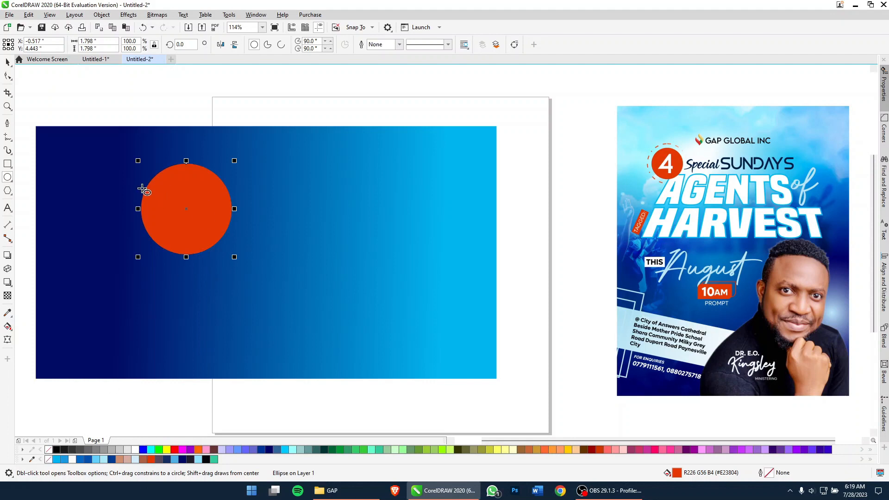
Apply a linear fountain fill across the circle from orange-red to white, sloping down to the right, with its start node inside the circle
{"action": "key", "text": "g"}
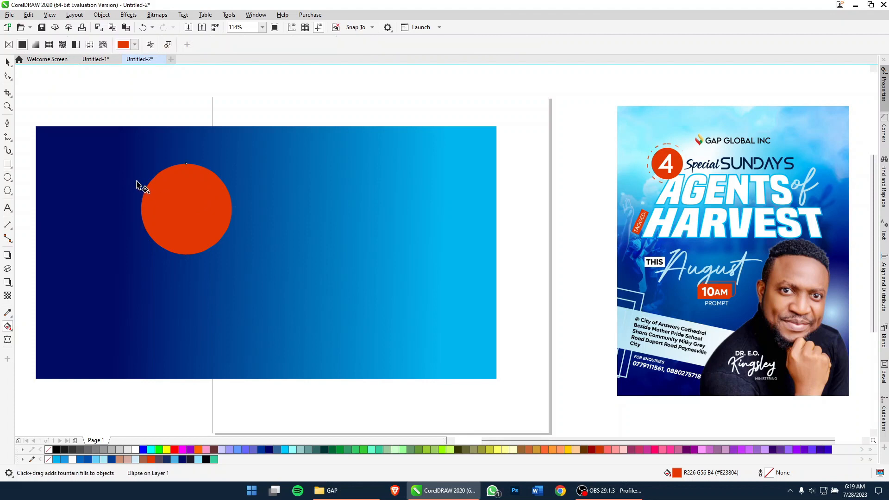
{"action": "left_click_drag", "start_coordinate": [152, 190], "coordinate": [229, 225]}
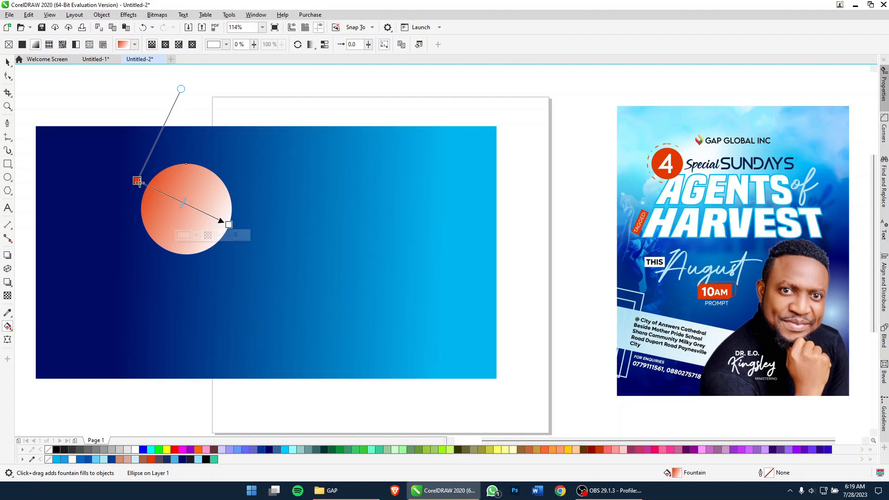
{"action": "left_click_drag", "start_coordinate": [135, 179], "coordinate": [164, 194]}
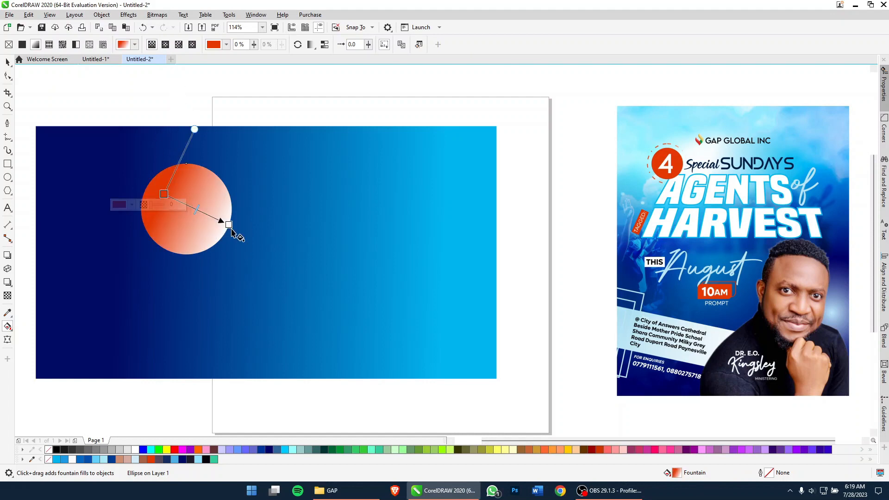
Try brown #A96145, yellow and orange as the end color of the circle's gradient, and settle on pure red
{"action": "left_click", "coordinate": [228, 225]}
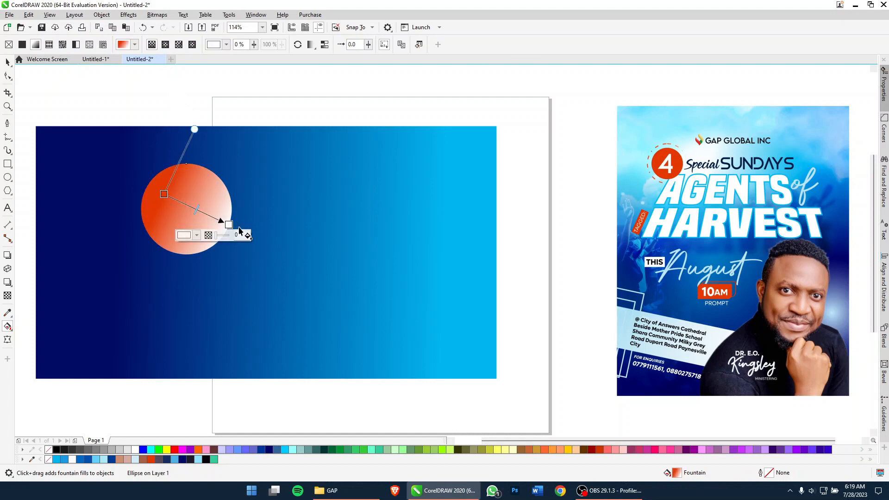
{"action": "left_click", "coordinate": [143, 461]}
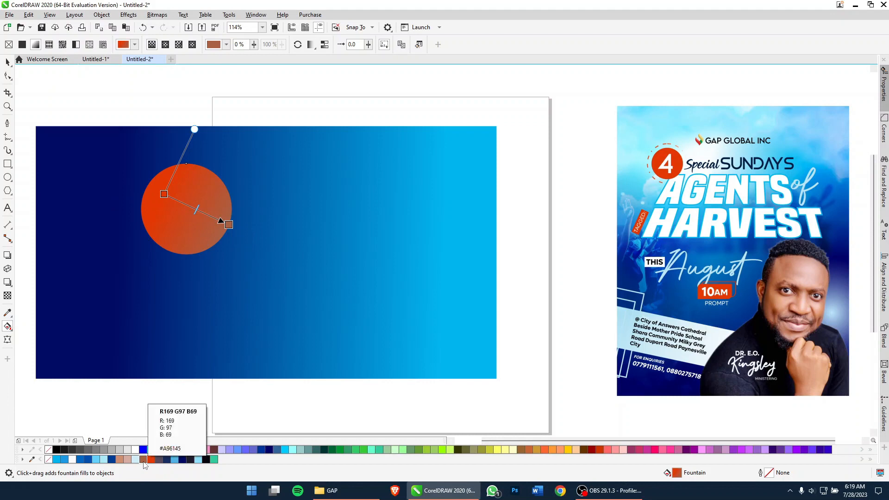
{"action": "left_click", "coordinate": [568, 449]}
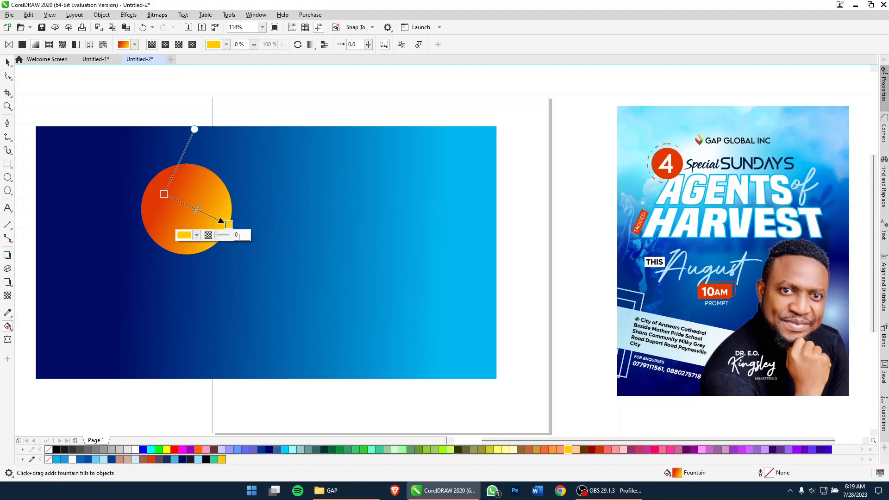
{"action": "left_click", "coordinate": [196, 450]}
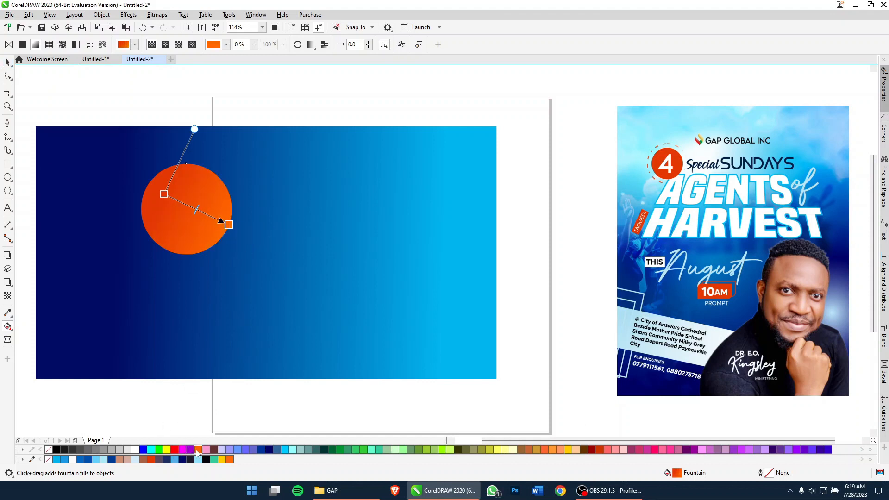
{"action": "left_click", "coordinate": [176, 450]}
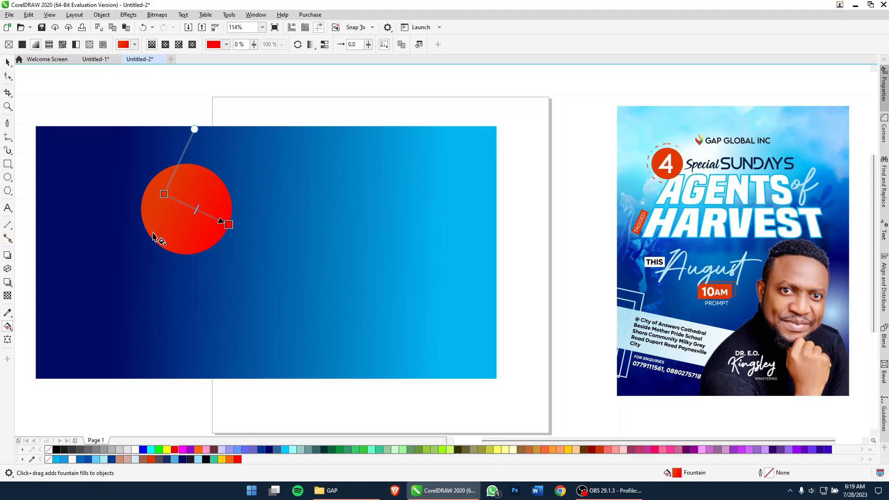
Move both color nodes of the circle's gradient inward so the orange-to-red transition is short and centered in the circle
{"action": "scroll", "coordinate": [158, 193], "scroll_direction": "up", "scroll_amount": 5}
{"action": "left_click_drag", "start_coordinate": [184, 197], "coordinate": [238, 250]}
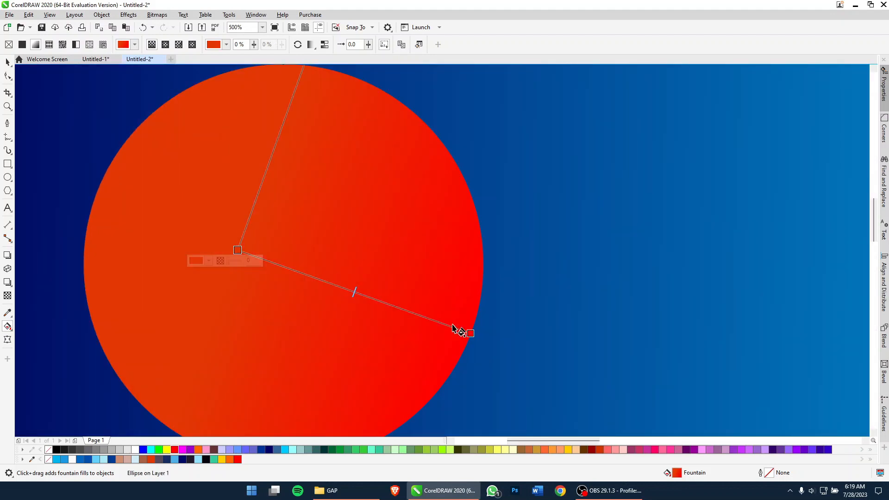
{"action": "left_click_drag", "start_coordinate": [468, 332], "coordinate": [358, 311]}
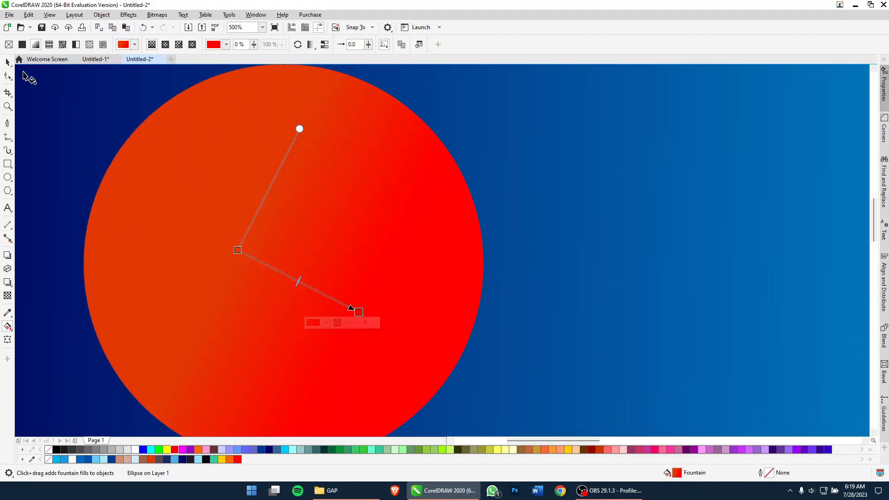
{"action": "key", "text": "space"}
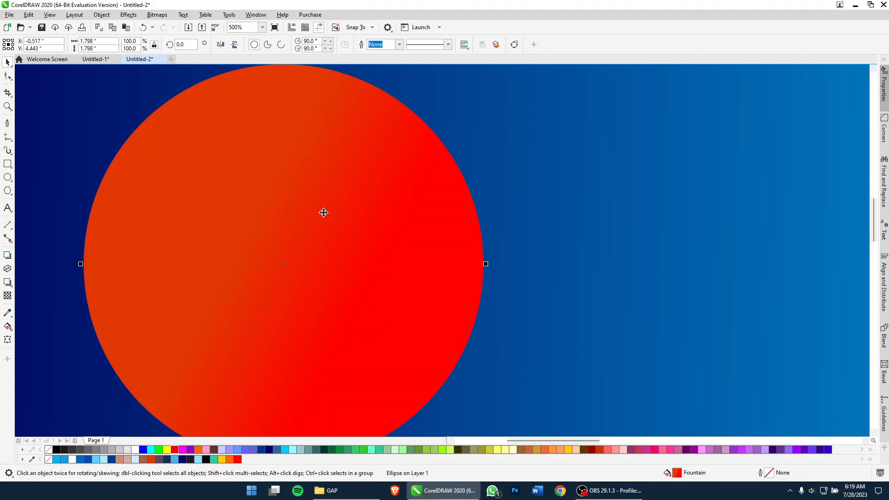
{"action": "scroll", "coordinate": [332, 225], "scroll_direction": "down", "scroll_amount": 2}
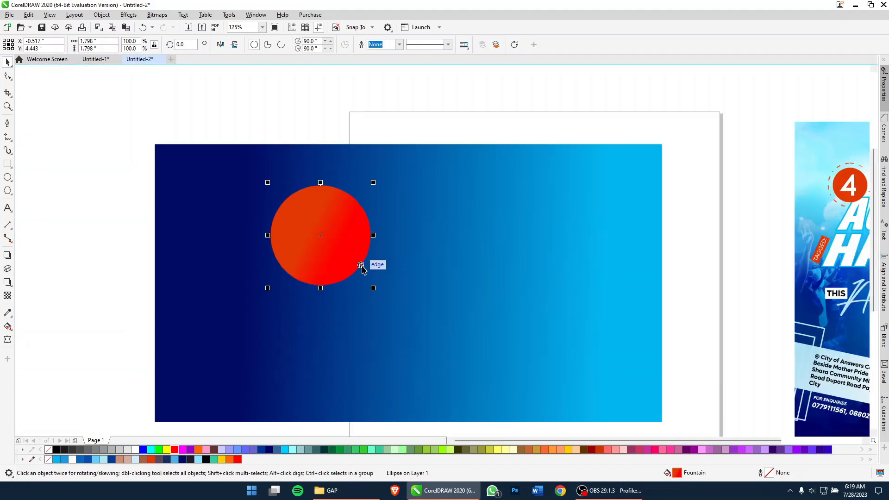
{"action": "left_click_drag", "start_coordinate": [359, 264], "coordinate": [306, 237]}
{"action": "left_click_drag", "start_coordinate": [84, 97], "coordinate": [649, 402]}
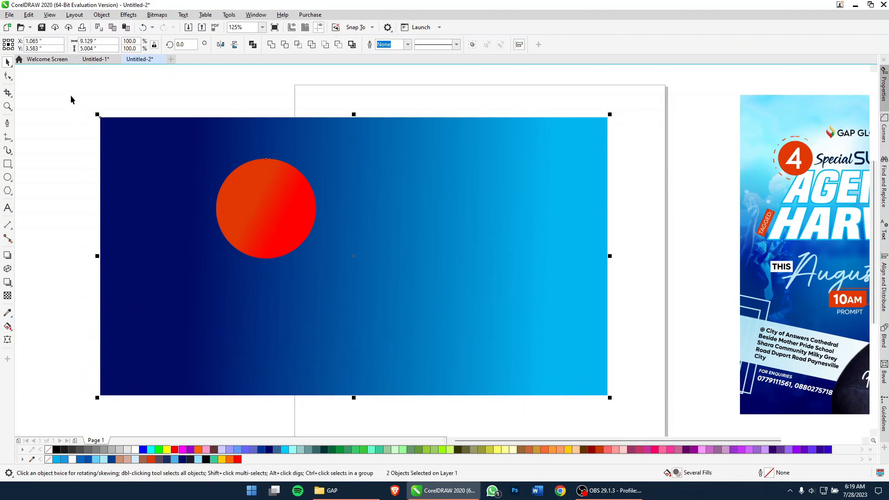
{"action": "scroll", "coordinate": [173, 176], "scroll_direction": "down", "scroll_amount": 1}
{"action": "left_click_drag", "start_coordinate": [80, 80], "coordinate": [660, 394]}
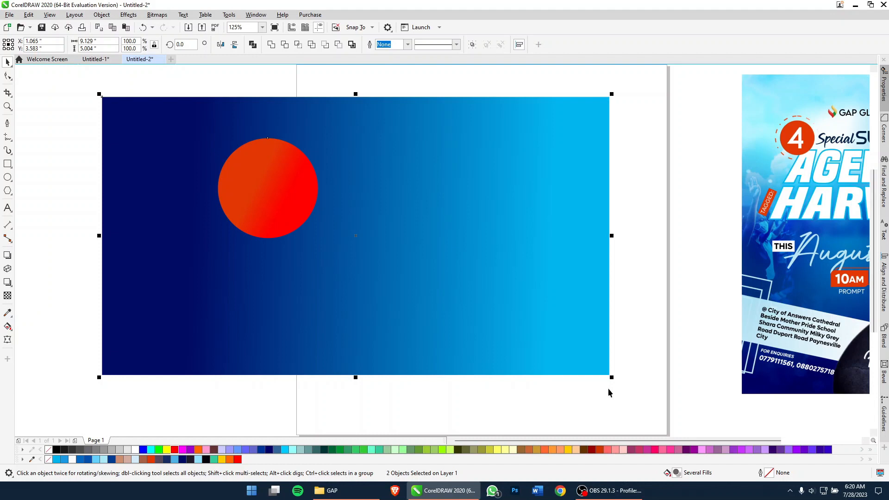
Add the artistic text "Circles" in 24 pt Arial at the rectangle's lower left edge
{"action": "left_click", "coordinate": [8, 208]}
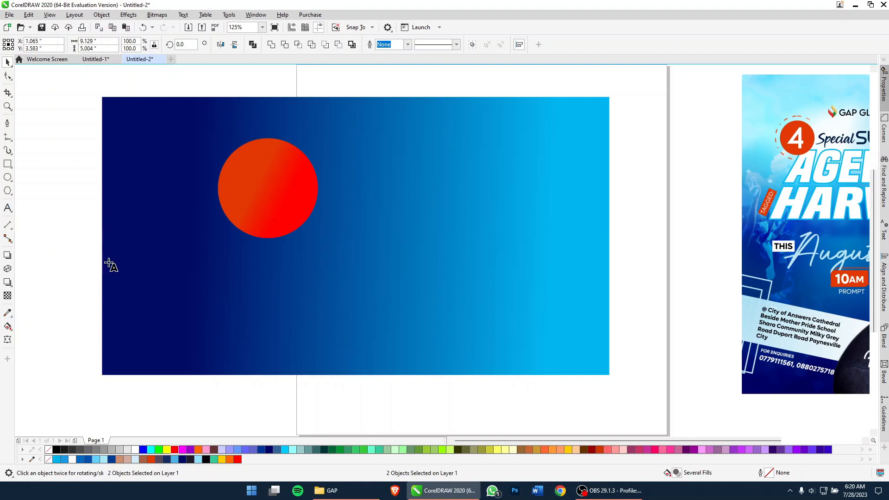
{"action": "left_click", "coordinate": [69, 291]}
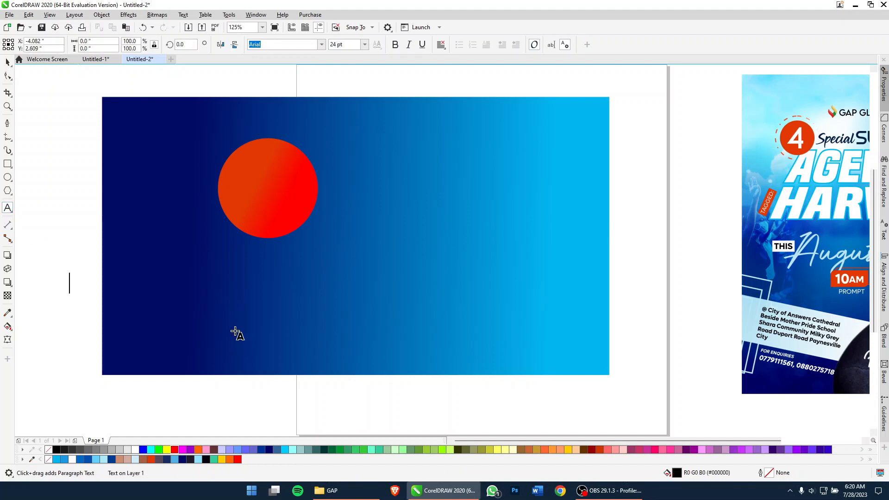
{"action": "type", "text": "Circle"}
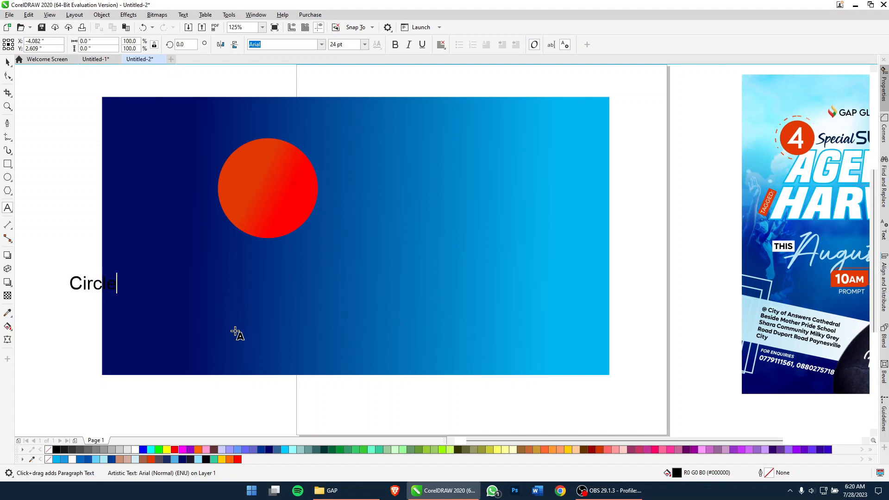
{"action": "key", "text": "Escape"}
{"action": "type", "text": "s"}
{"action": "key", "text": "Escape"}
{"action": "key", "text": "space"}
Enlarge the Circles text to about 5.17 by 1.29 inches just below the circle and fill it with pale blue #B1EAF9
{"action": "left_click_drag", "start_coordinate": [131, 272], "coordinate": [361, 180]}
{"action": "left_click_drag", "start_coordinate": [242, 260], "coordinate": [376, 278]}
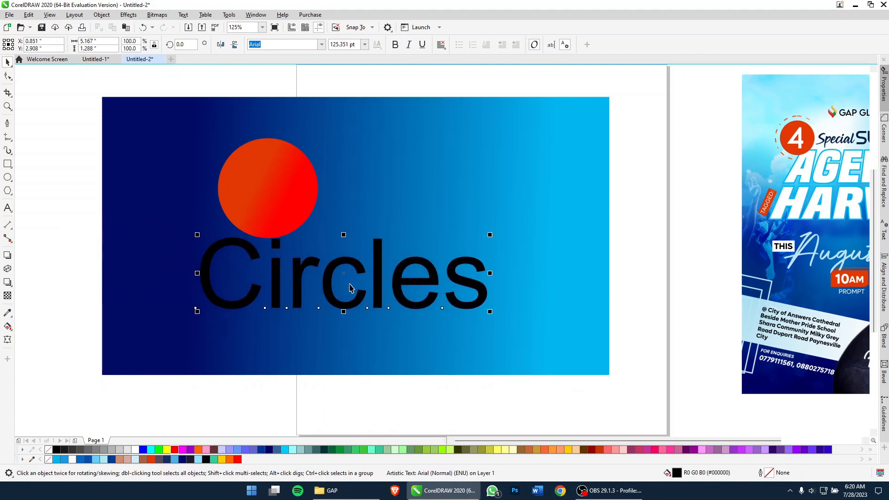
{"action": "left_click", "coordinate": [104, 460]}
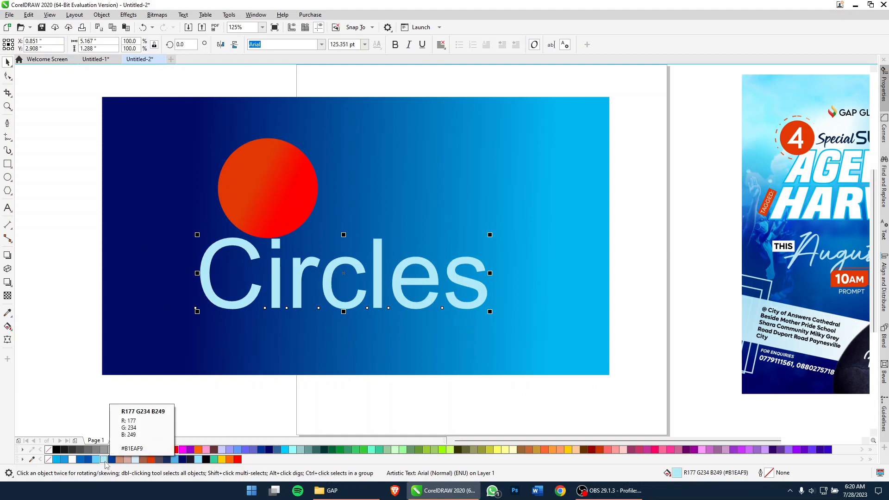
Apply a linear fountain fill across the Circles text from pale blue at the C to orange-red #E23804 at the s
{"action": "key", "text": "g"}
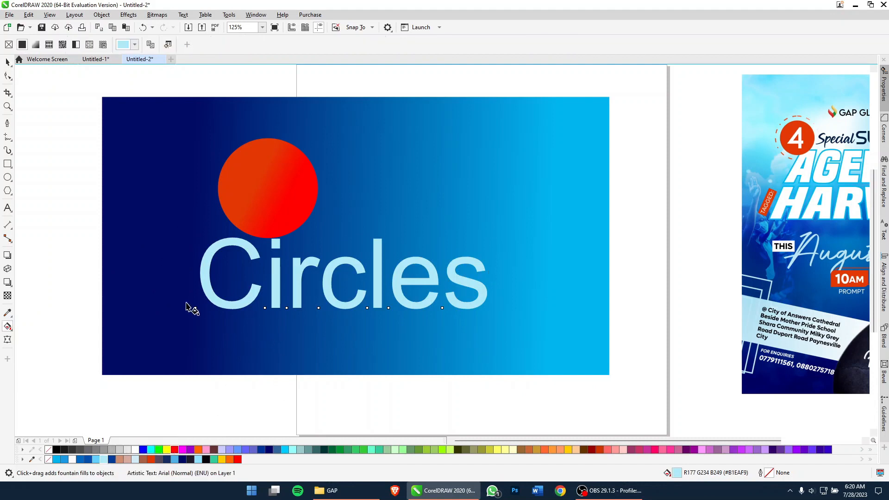
{"action": "left_click_drag", "start_coordinate": [207, 282], "coordinate": [493, 278]}
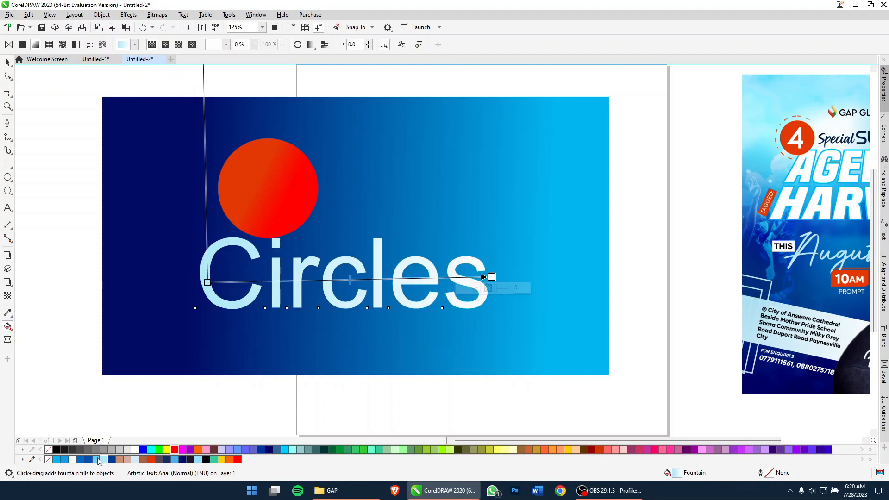
{"action": "left_click", "coordinate": [149, 460]}
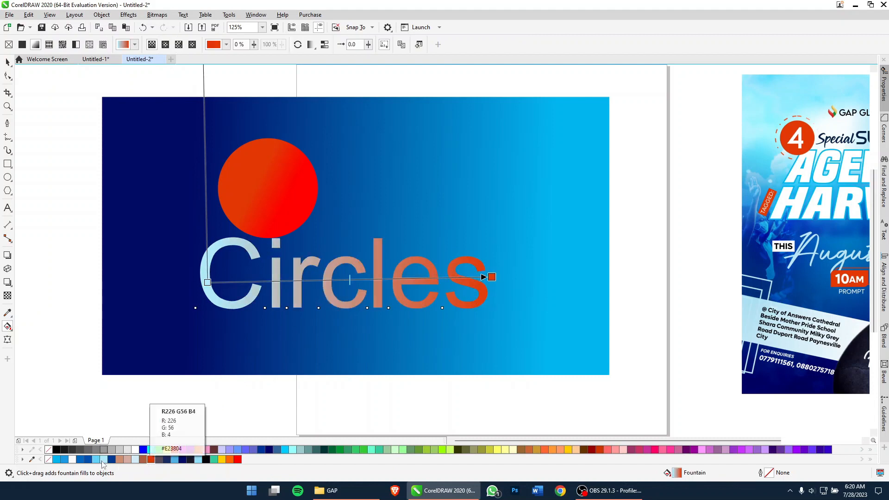
Try blue, salmon and brown as the end color of the Circles text gradient, returning to orange-red #E23804
{"action": "left_click", "coordinate": [89, 459]}
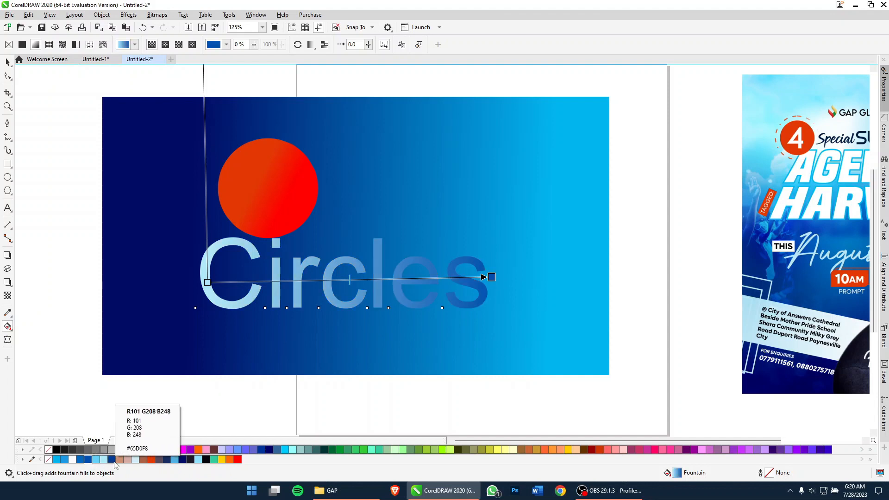
{"action": "left_click", "coordinate": [127, 459]}
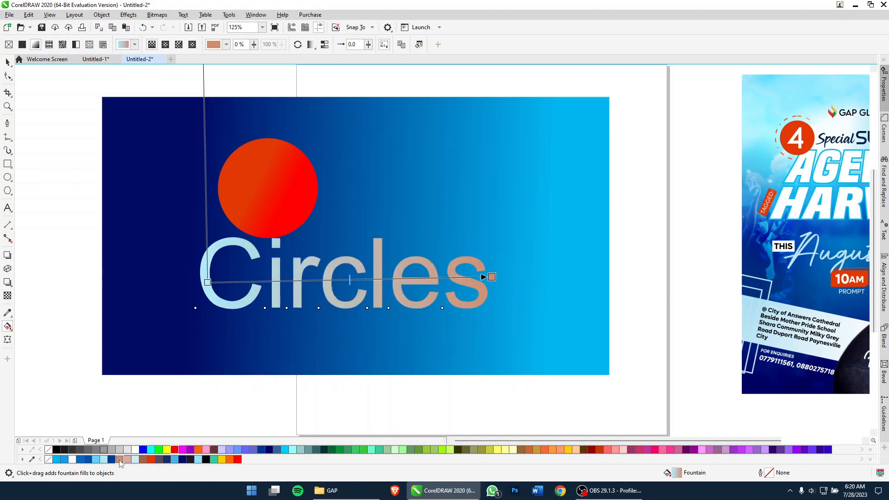
{"action": "left_click", "coordinate": [144, 461]}
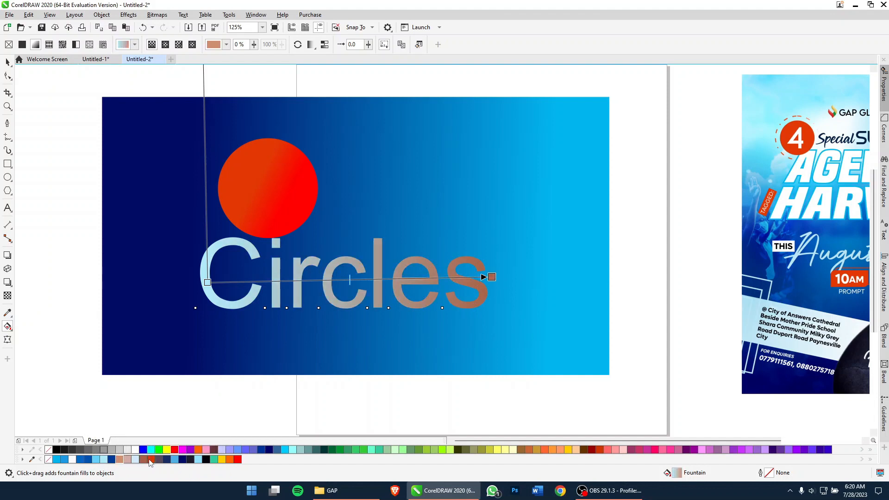
{"action": "left_click", "coordinate": [150, 460]}
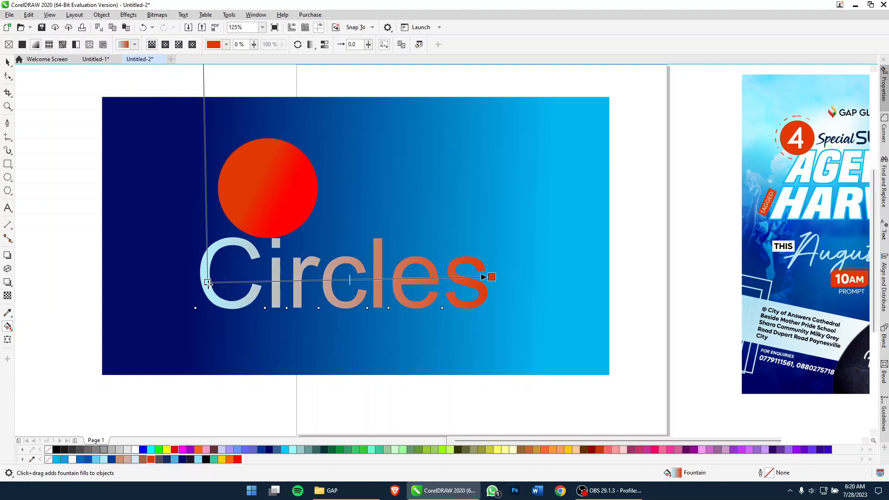
Recolor the gradient's start at the C golden yellow and move the Circles text down and right, clear of the circle
{"action": "left_click", "coordinate": [207, 283]}
{"action": "left_click", "coordinate": [221, 459]}
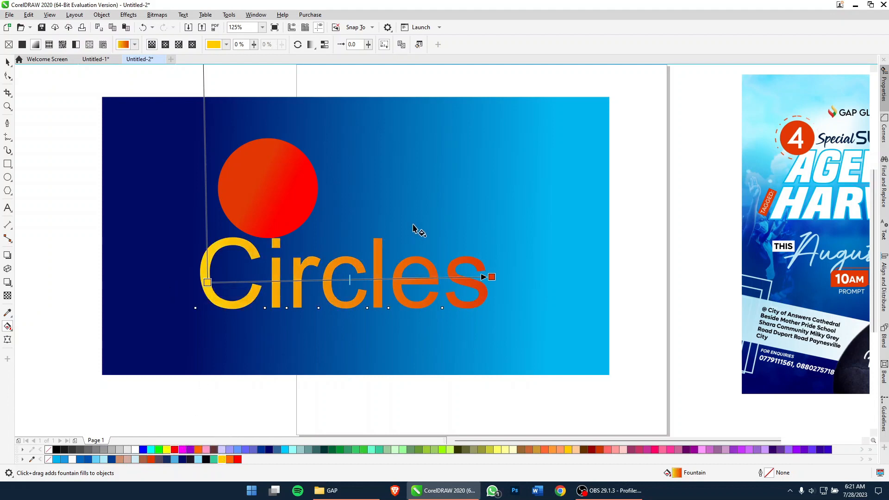
{"action": "key", "text": "space"}
{"action": "left_click_drag", "start_coordinate": [378, 263], "coordinate": [402, 287]}
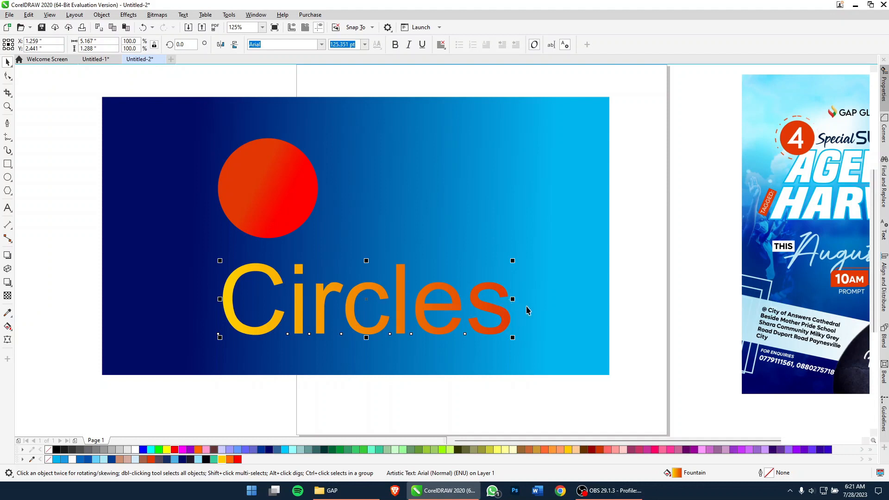
Try narrowing the Circles text to about 1.83 inches wide and squashing its height, undoing each distortion
{"action": "left_click_drag", "start_coordinate": [512, 300], "coordinate": [327, 325]}
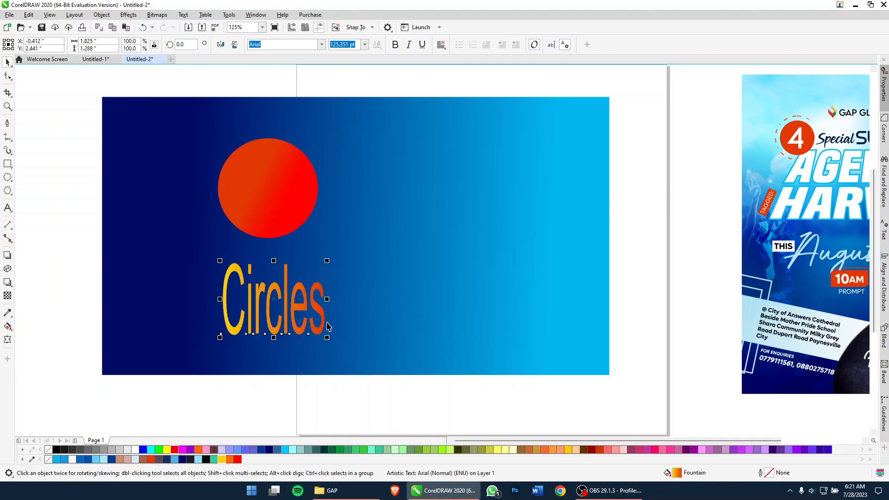
{"action": "key", "text": "ctrl+z"}
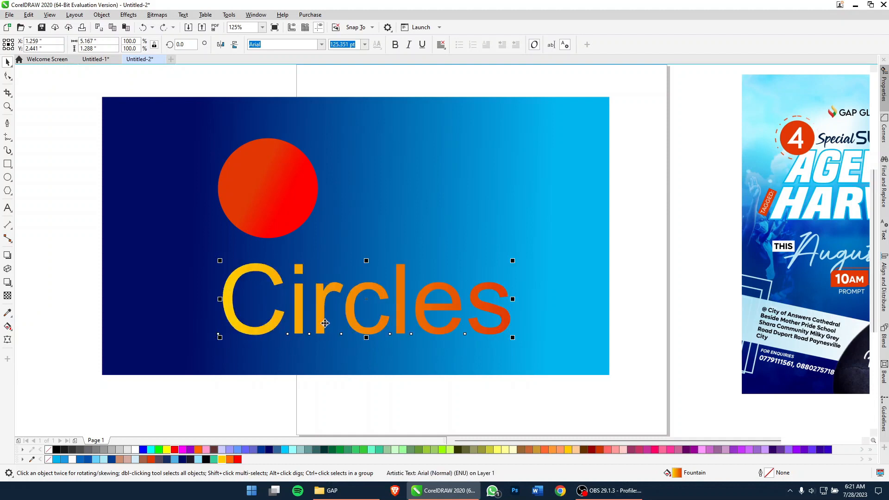
{"action": "left_click_drag", "start_coordinate": [369, 277], "coordinate": [366, 315]}
{"action": "key", "text": "ctrl+z"}
Scale the Circles text proportionally to about 5.24 by 1.31 inches and shift it slightly up and left below the circle
{"action": "left_click_drag", "start_coordinate": [514, 261], "coordinate": [371, 315]}
{"action": "key", "text": "ctrl+z"}
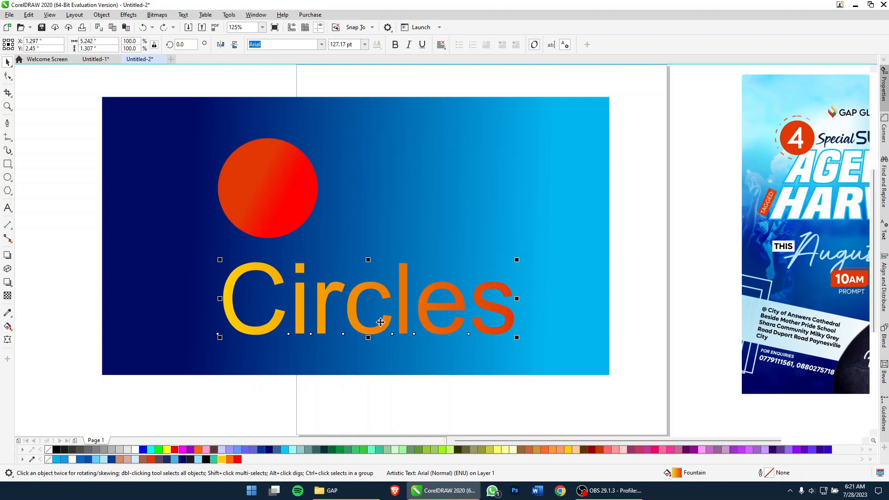
{"action": "mouse_move", "coordinate": [382, 325]}
{"action": "left_mouse_down"}
{"action": "mouse_move", "coordinate": [321, 312]}
{"action": "mouse_move", "coordinate": [369, 328]}
{"action": "left_mouse_up"}
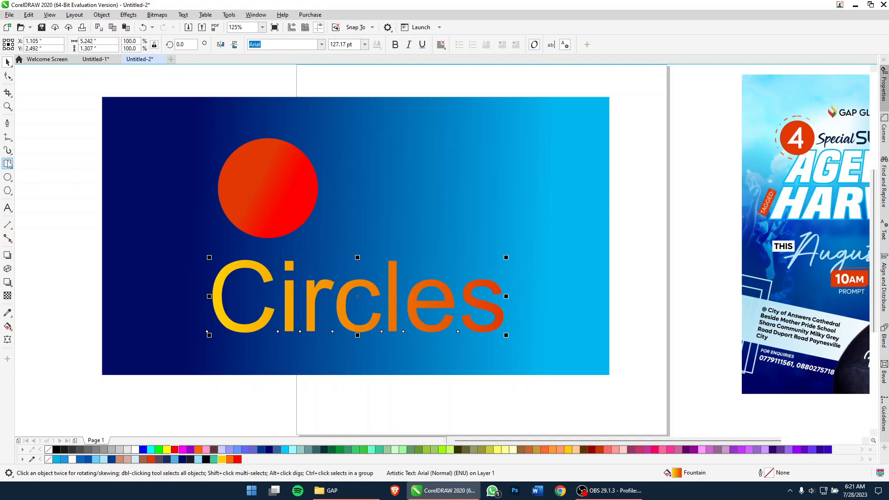
Draw a rectangle about 2.32 by 1.42 inches across the large rectangle's left edge and fill it with light blue #4FB0E4
{"action": "left_click", "coordinate": [8, 164]}
{"action": "left_click_drag", "start_coordinate": [55, 156], "coordinate": [240, 245]}
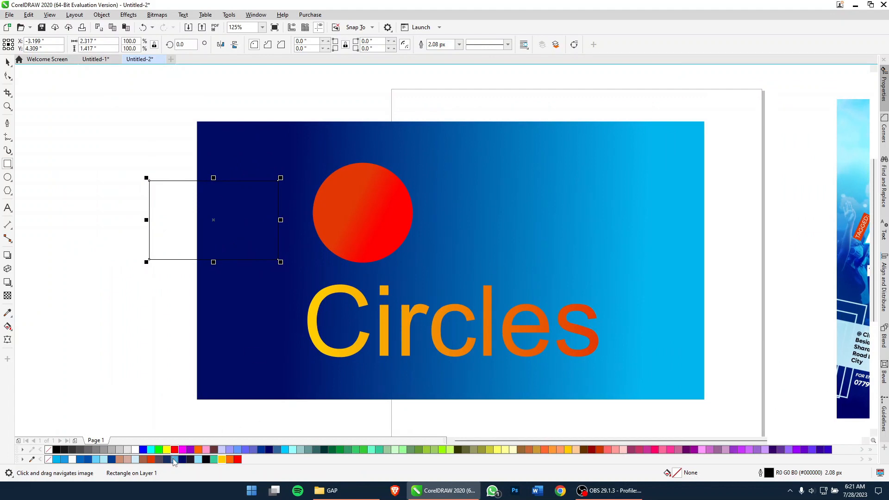
{"action": "left_click", "coordinate": [174, 459]}
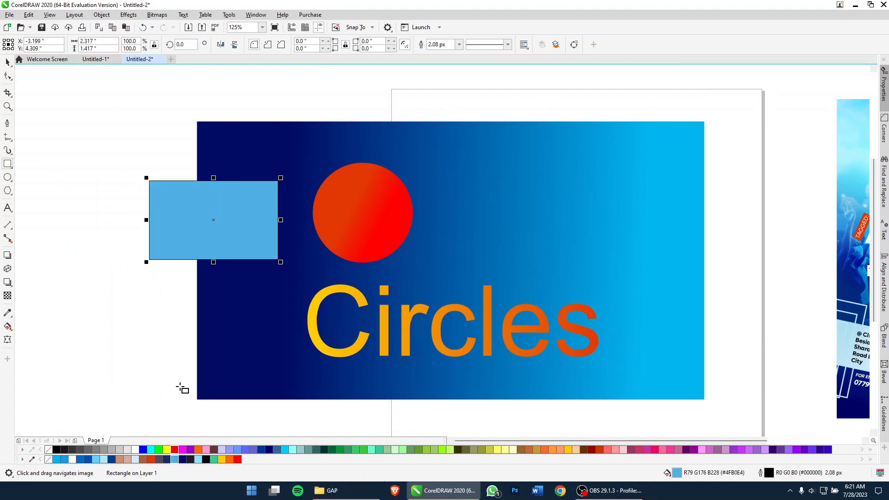
Apply a linear fountain fill from light blue to white to the small rectangle, with both color nodes placed below it
{"action": "key", "text": "g"}
{"action": "left_click_drag", "start_coordinate": [126, 226], "coordinate": [297, 218]}
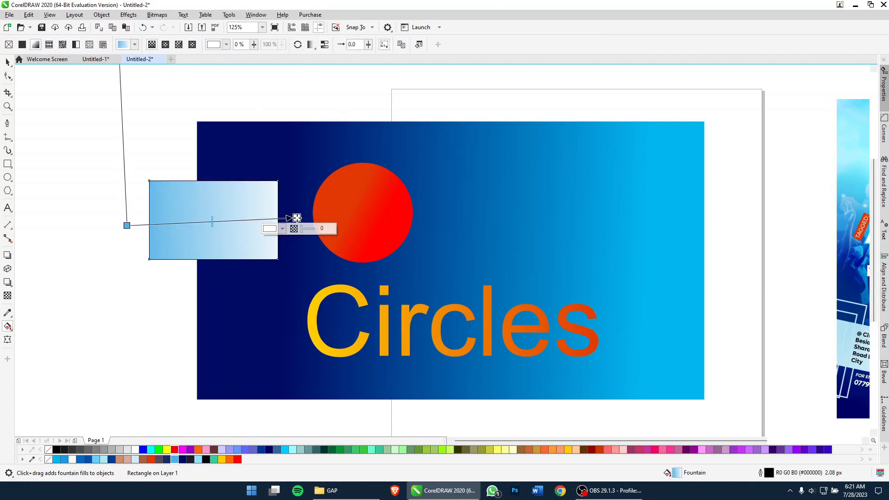
{"action": "key", "text": "ctrl+z"}
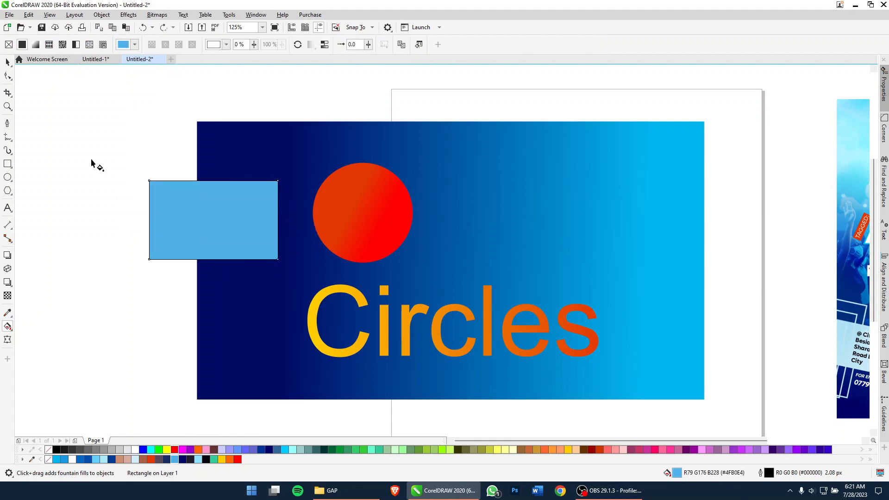
{"action": "left_click_drag", "start_coordinate": [124, 400], "coordinate": [366, 386]}
{"action": "key", "text": "space"}
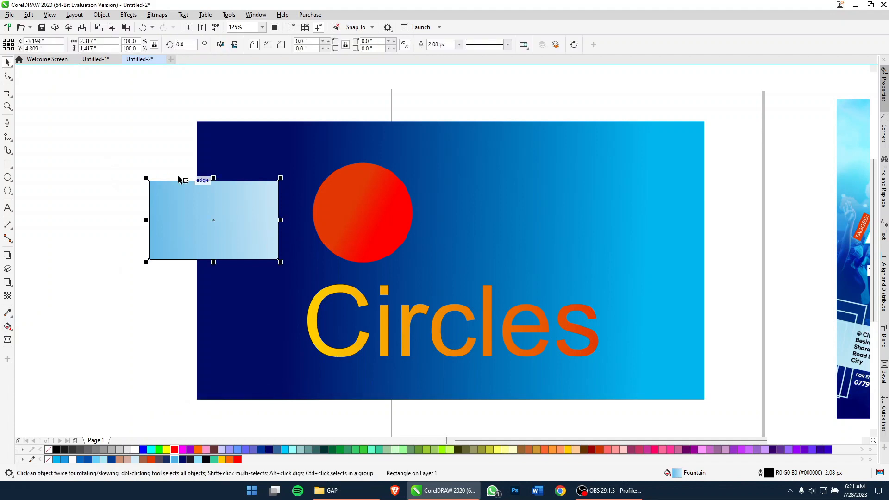
{"action": "key", "text": "space"}
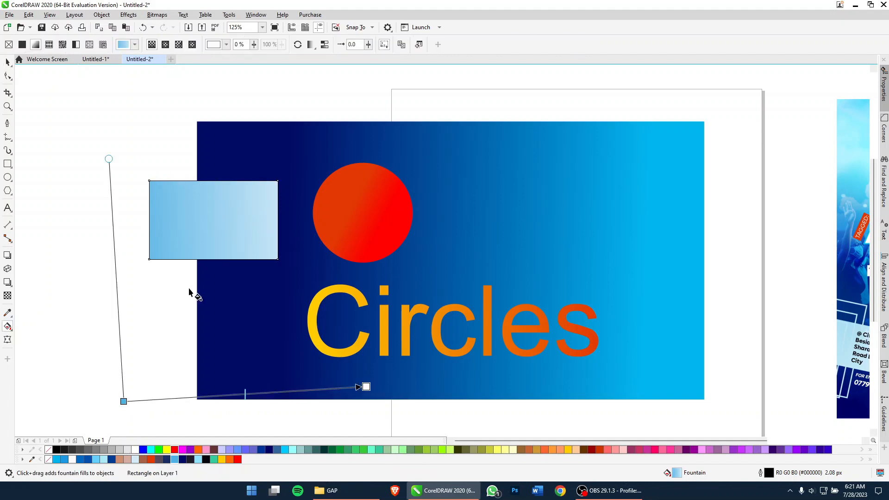
Move the gradient nodes onto the small rectangle, coloring the right end golden yellow and the left start green
{"action": "left_click_drag", "start_coordinate": [363, 387], "coordinate": [278, 220]}
{"action": "left_click", "coordinate": [223, 459]}
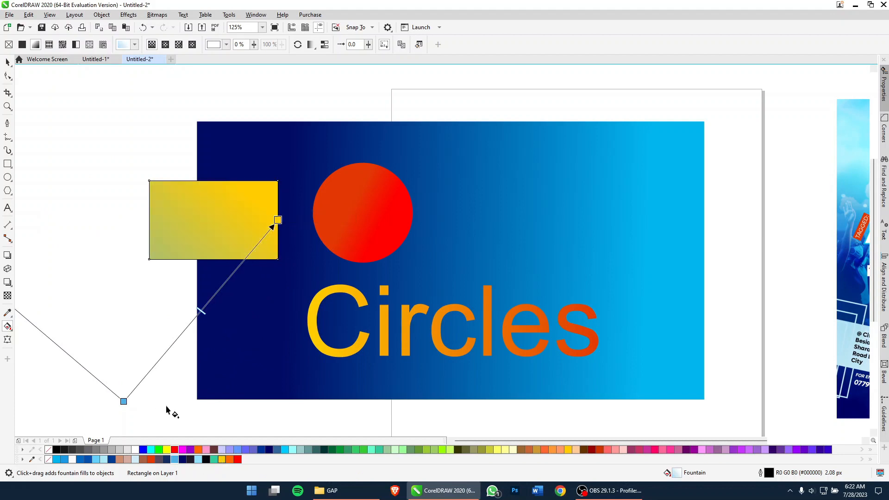
{"action": "left_click_drag", "start_coordinate": [124, 401], "coordinate": [167, 215]}
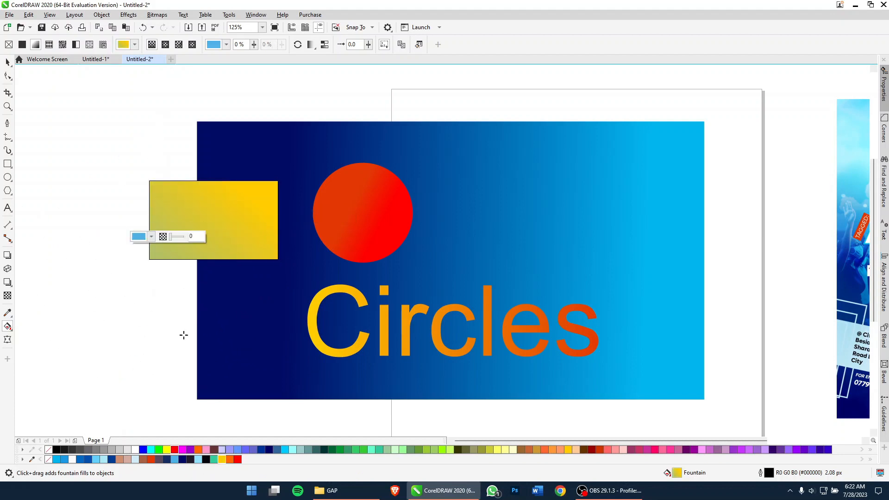
{"action": "left_click", "coordinate": [214, 459]}
Move the small rectangle onto the blank area left of the large one, around X -5.81, Y 3.91 inches, and remove its outline
{"action": "scroll", "coordinate": [182, 218], "scroll_direction": "up", "scroll_amount": 2}
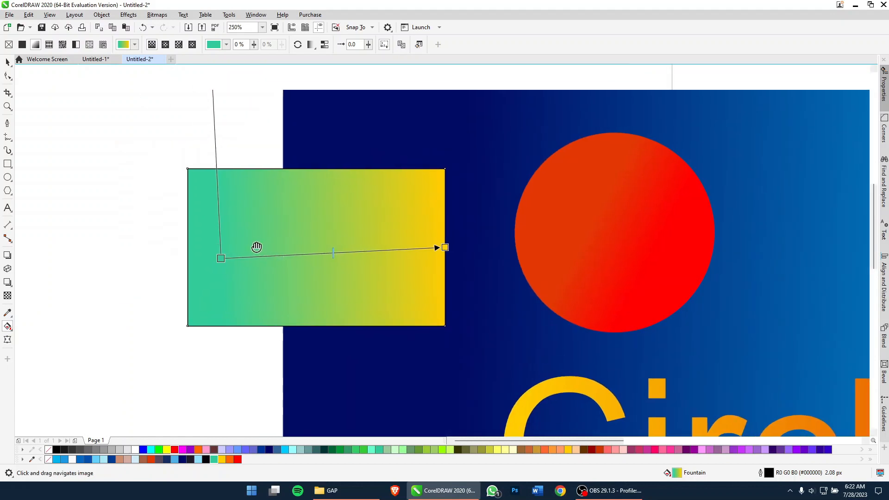
{"action": "key", "text": "space"}
{"action": "left_click_drag", "start_coordinate": [348, 224], "coordinate": [211, 266]}
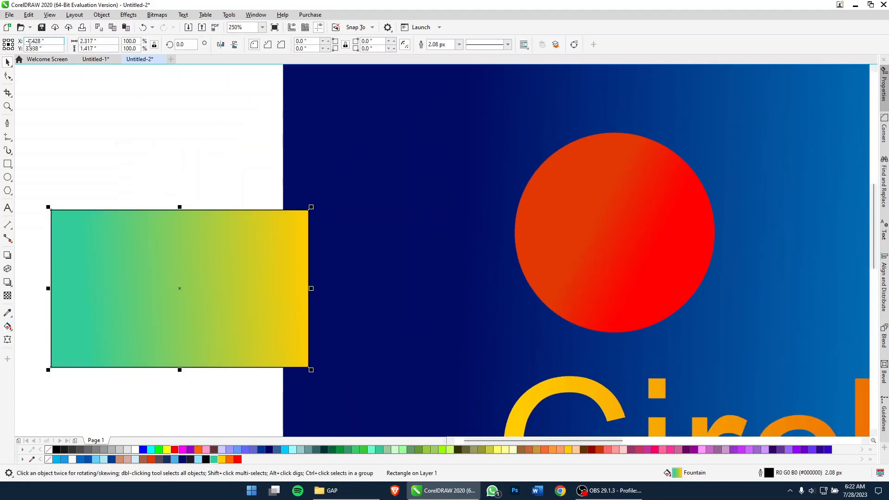
{"action": "right_click", "coordinate": [49, 450]}
{"action": "left_click_drag", "start_coordinate": [145, 288], "coordinate": [359, 275]}
{"action": "left_click_drag", "start_coordinate": [454, 248], "coordinate": [301, 252]}
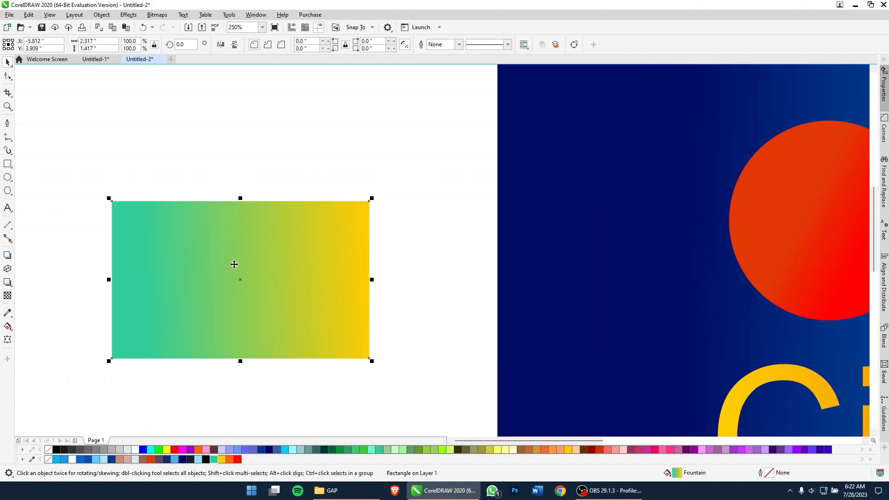
Extend the small rectangle's gradient by moving its green node to the rectangle's left edge
{"action": "key", "text": "g"}
{"action": "left_click_drag", "start_coordinate": [144, 290], "coordinate": [111, 282]}
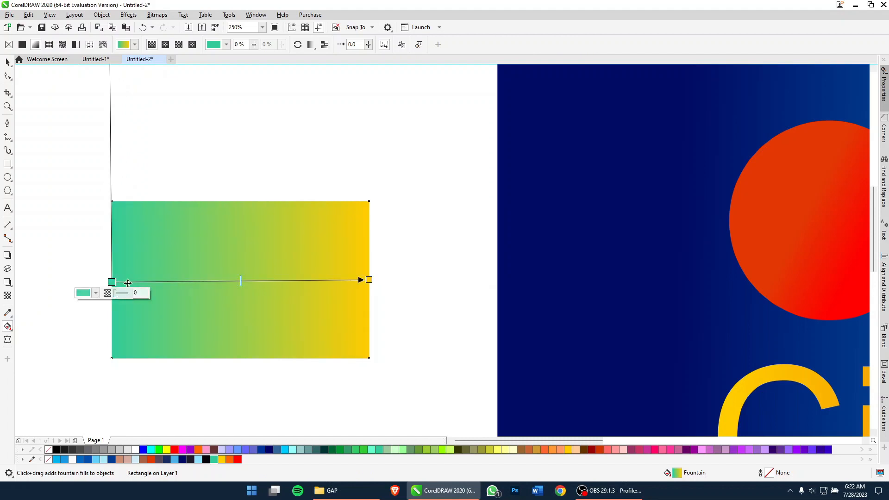
{"action": "left_click", "coordinate": [369, 279]}
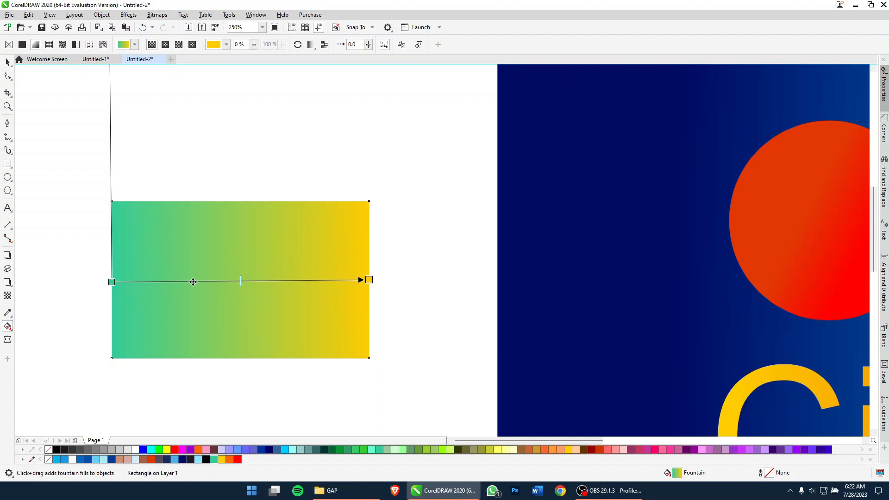
Add a light blue node at 40% and a white node at 67% to the small rectangle's gradient
{"action": "double_click", "coordinate": [193, 282]}
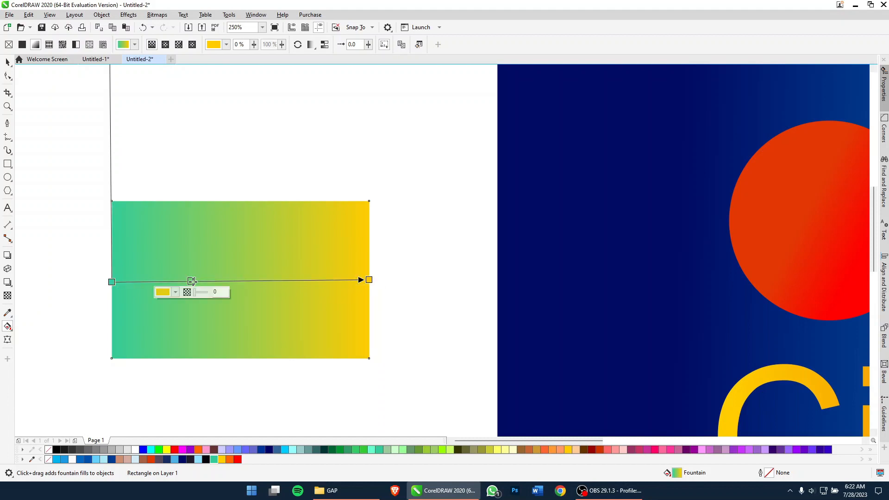
{"action": "left_click_drag", "start_coordinate": [191, 281], "coordinate": [213, 280]}
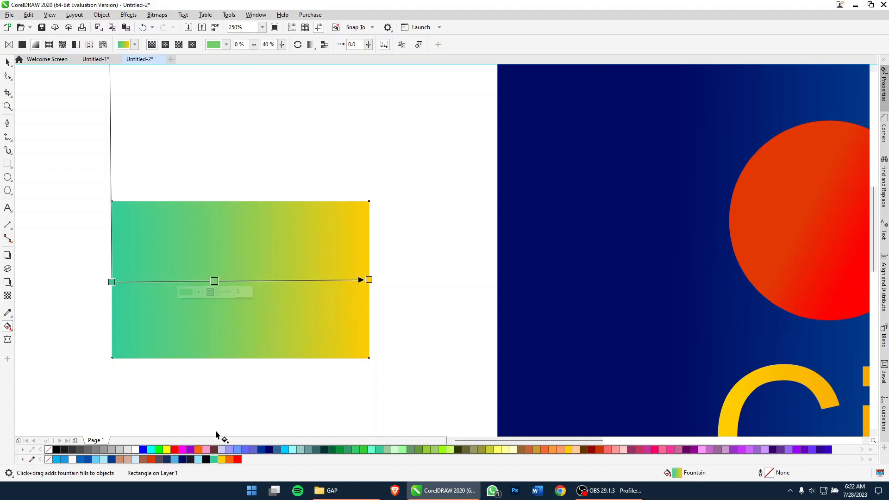
{"action": "left_click", "coordinate": [175, 458]}
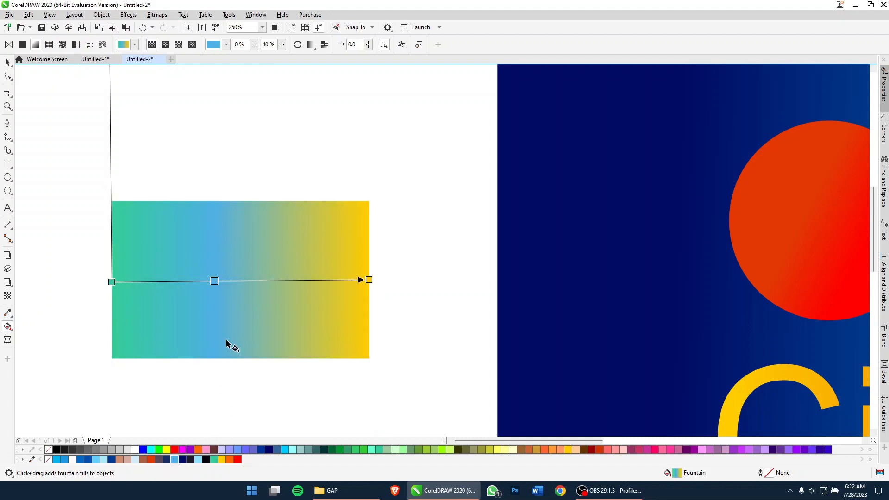
{"action": "double_click", "coordinate": [284, 280]}
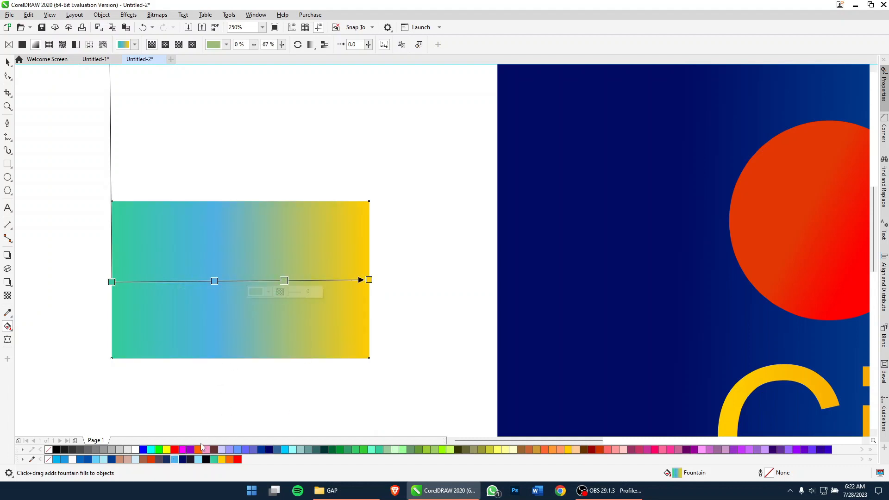
{"action": "left_click", "coordinate": [135, 450]}
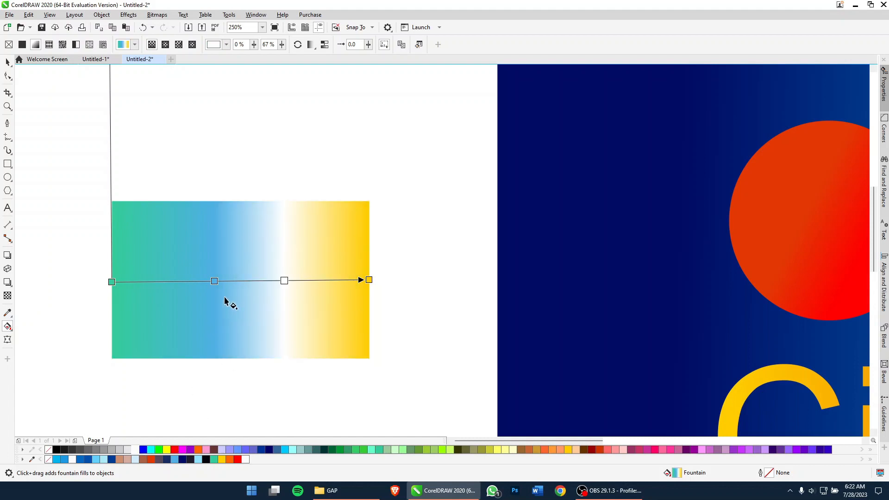
{"action": "left_click", "coordinate": [213, 280]}
Draw a wide rectangle about 21.37 by 3.72 inches and move it above the large blue rectangle
{"action": "key", "text": "space"}
{"action": "scroll", "coordinate": [211, 285], "scroll_direction": "down", "scroll_amount": 2}
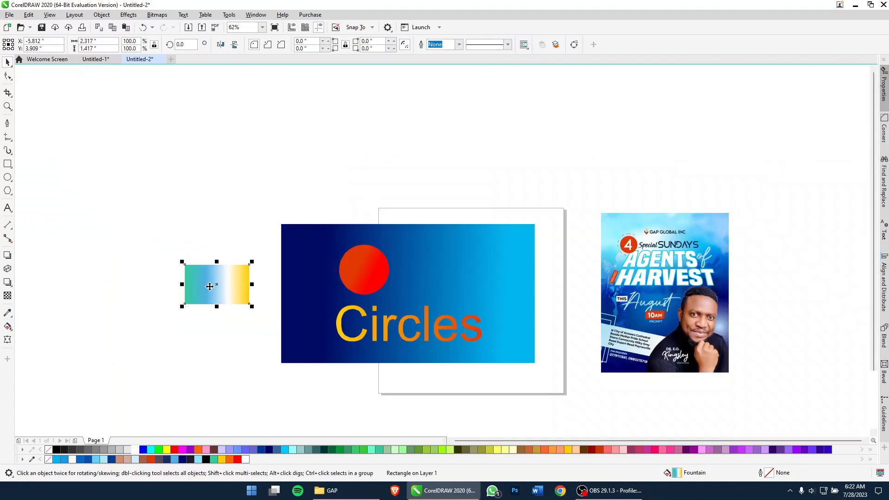
{"action": "left_click_drag", "start_coordinate": [211, 285], "coordinate": [212, 353]}
{"action": "left_click", "coordinate": [8, 164]}
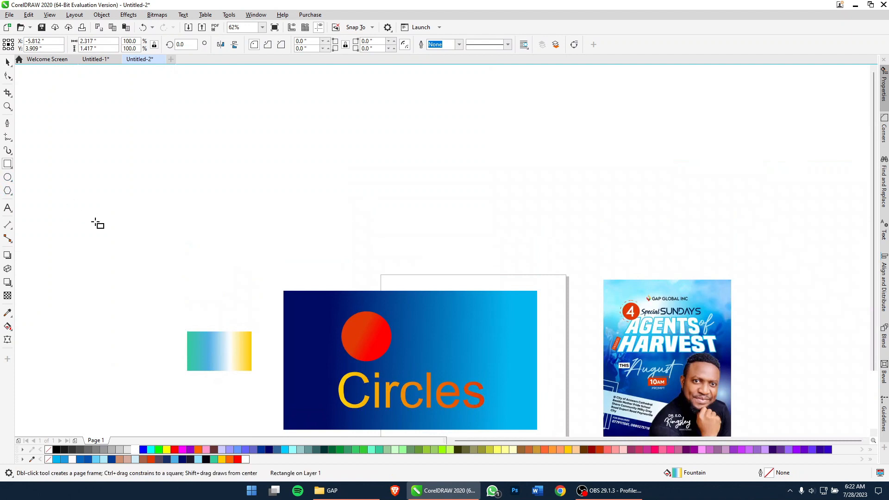
{"action": "mouse_move", "coordinate": [81, 219]}
{"action": "left_mouse_down"}
{"action": "mouse_move", "coordinate": [624, 267]}
{"action": "mouse_move", "coordinate": [663, 295]}
{"action": "mouse_move", "coordinate": [674, 322]}
{"action": "left_mouse_up"}
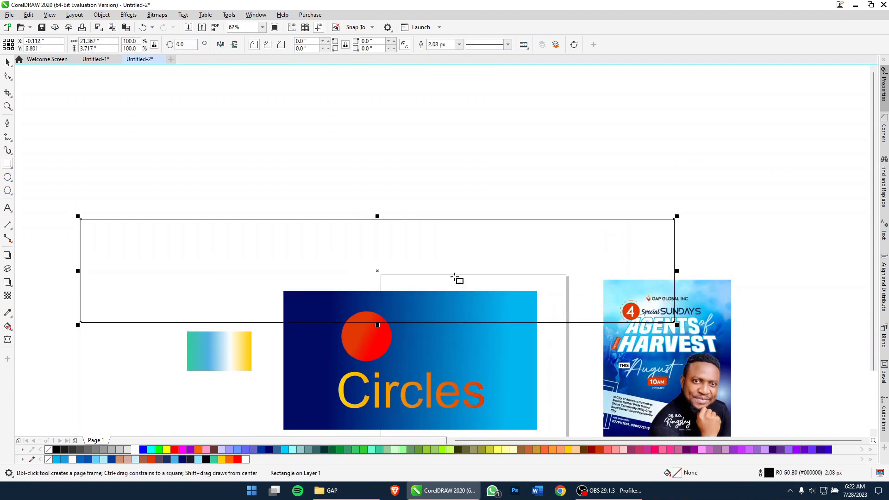
{"action": "key", "text": "space"}
{"action": "left_click_drag", "start_coordinate": [442, 219], "coordinate": [451, 163]}
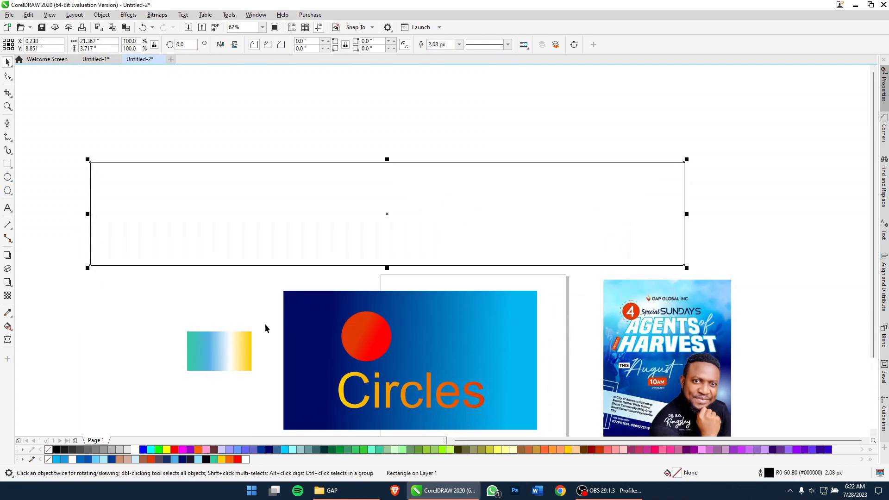
Fill the wide rectangle with red #FF0000 and apply a linear fountain fill from red at the left to deep blue-violet at the right
{"action": "left_click", "coordinate": [174, 449]}
{"action": "key", "text": "g"}
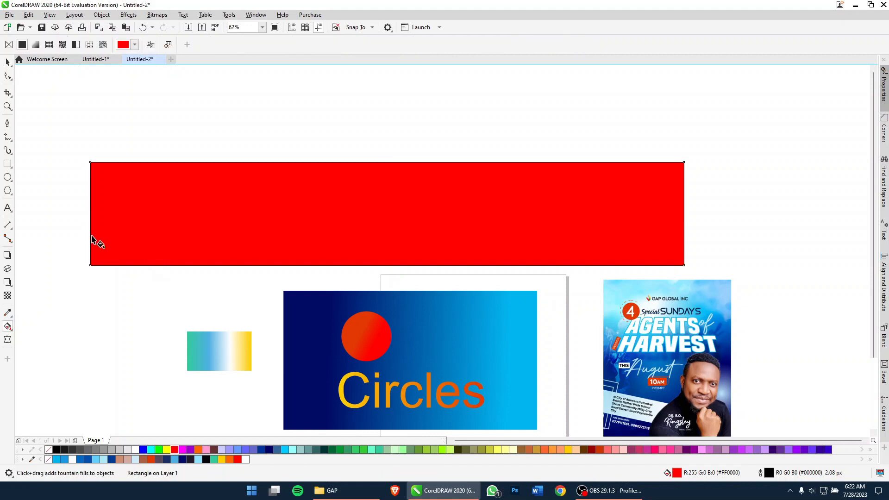
{"action": "left_click_drag", "start_coordinate": [76, 234], "coordinate": [684, 231]}
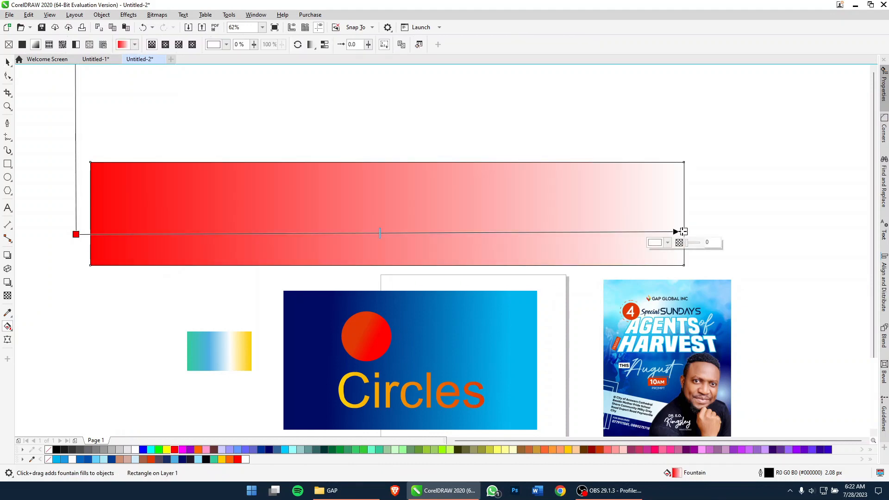
{"action": "left_click", "coordinate": [828, 449]}
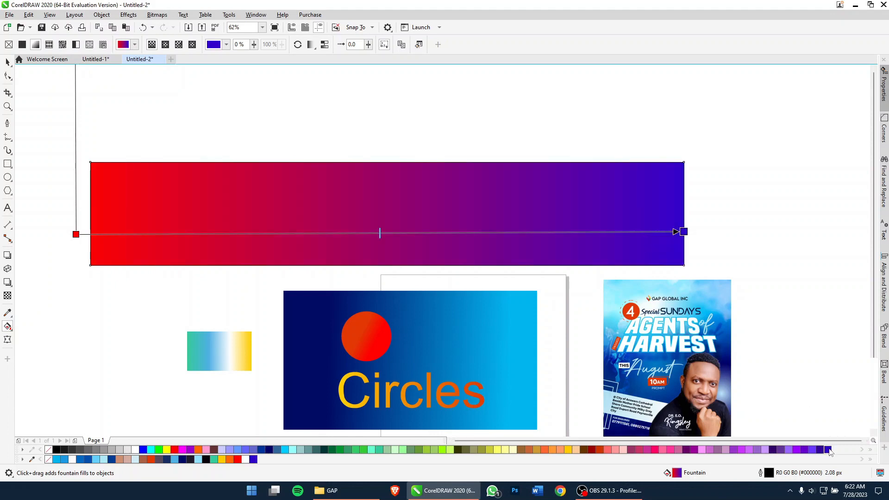
Add yellow at 72%, green at 37%, orange at 56% and gray at 19% nodes to the wide rectangle's gradient
{"action": "double_click", "coordinate": [513, 232]}
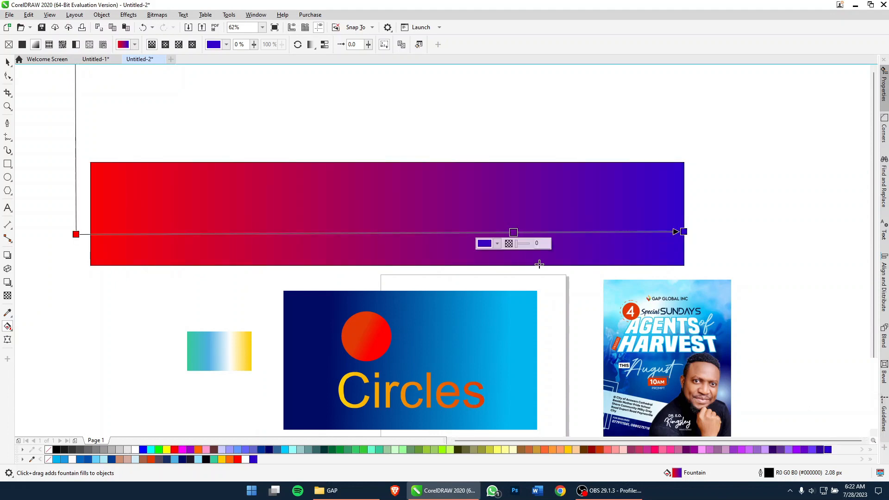
{"action": "left_click", "coordinate": [568, 449]}
{"action": "double_click", "coordinate": [300, 233]}
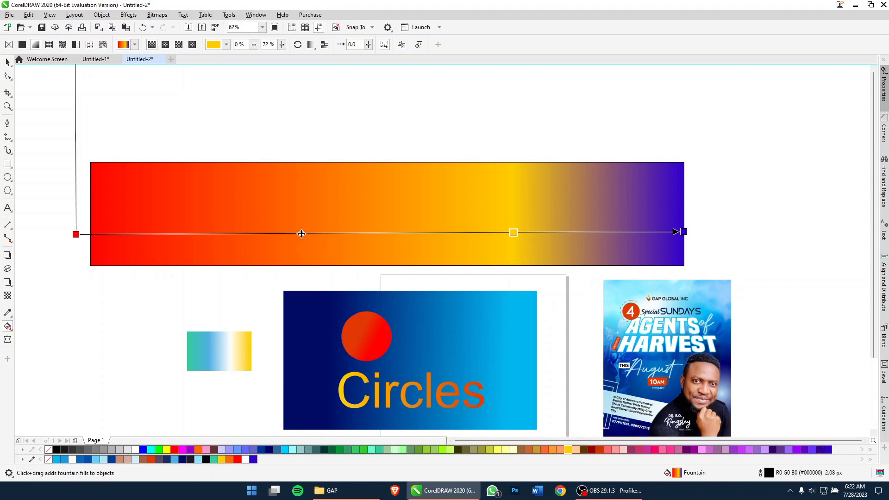
{"action": "left_click", "coordinate": [356, 448]}
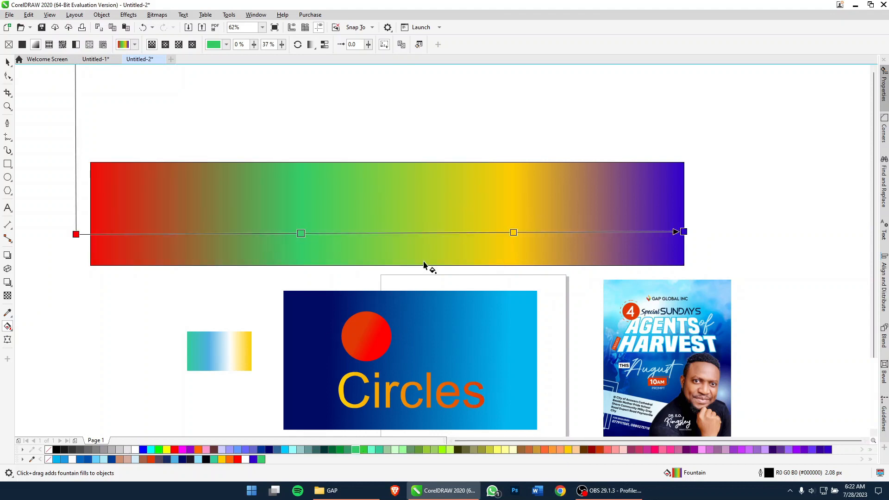
{"action": "double_click", "coordinate": [418, 232]}
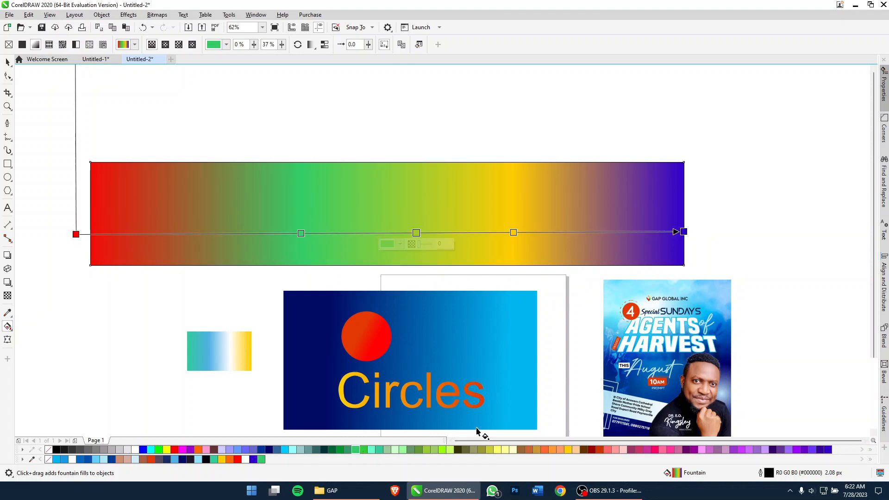
{"action": "left_click", "coordinate": [545, 450]}
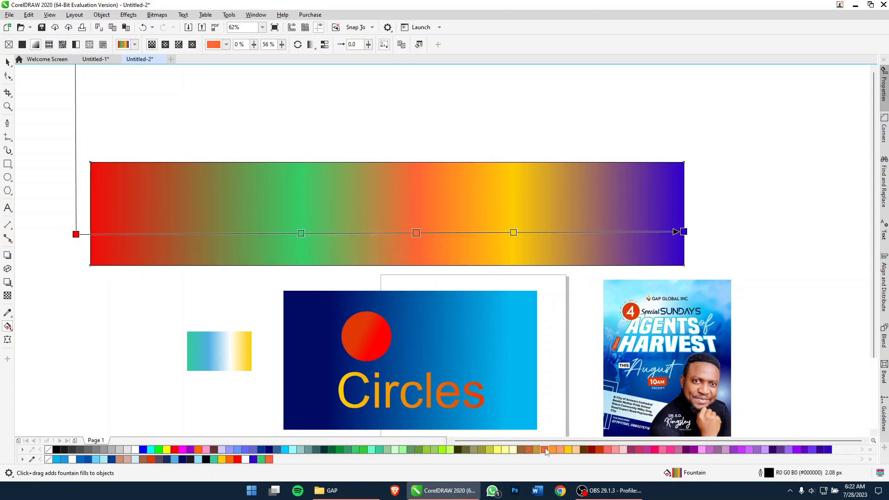
{"action": "double_click", "coordinate": [190, 233]}
{"action": "left_click", "coordinate": [111, 450]}
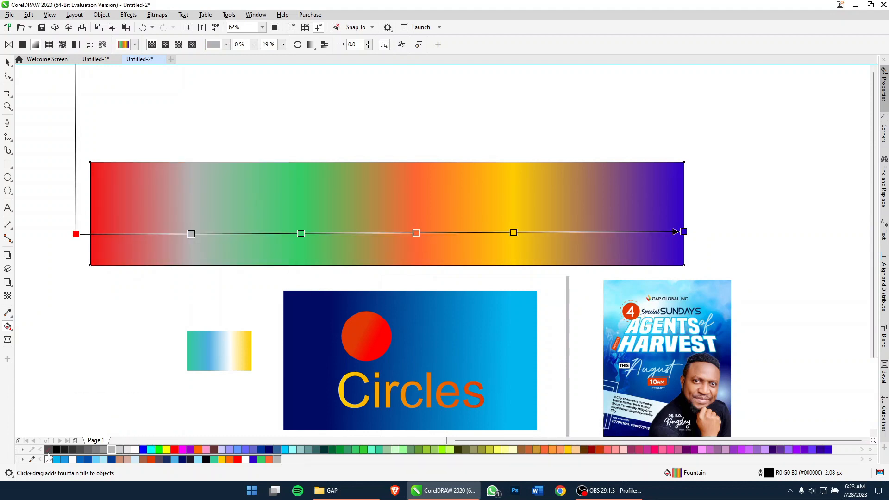
Remove the wide rectangle's outline
{"action": "left_click", "coordinate": [8, 61]}
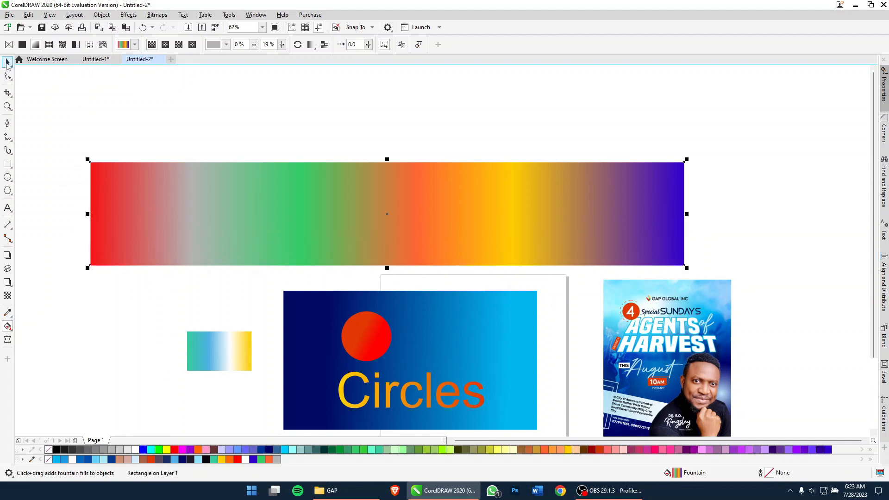
{"action": "left_click", "coordinate": [215, 144]}
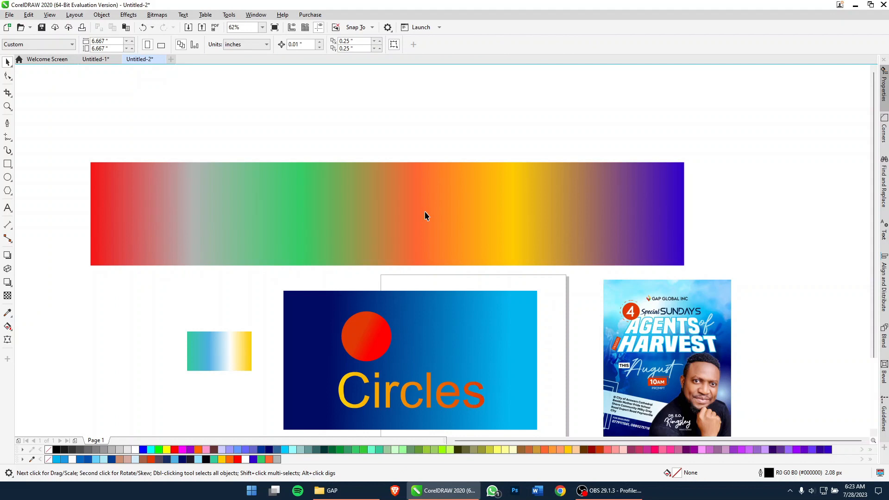
{"action": "left_click", "coordinate": [425, 216]}
{"action": "key", "text": "shift+F2"}
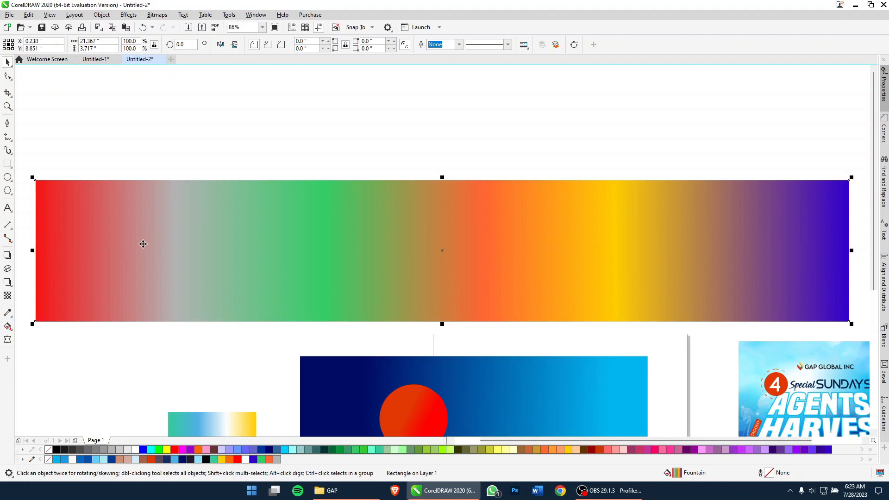
Draw a square about 4.94 inches wide beside the wide rectangle's red end and fill it with Deep Blue #3300CC
{"action": "left_click_drag", "start_coordinate": [215, 212], "coordinate": [546, 194]}
{"action": "left_click", "coordinate": [8, 164]}
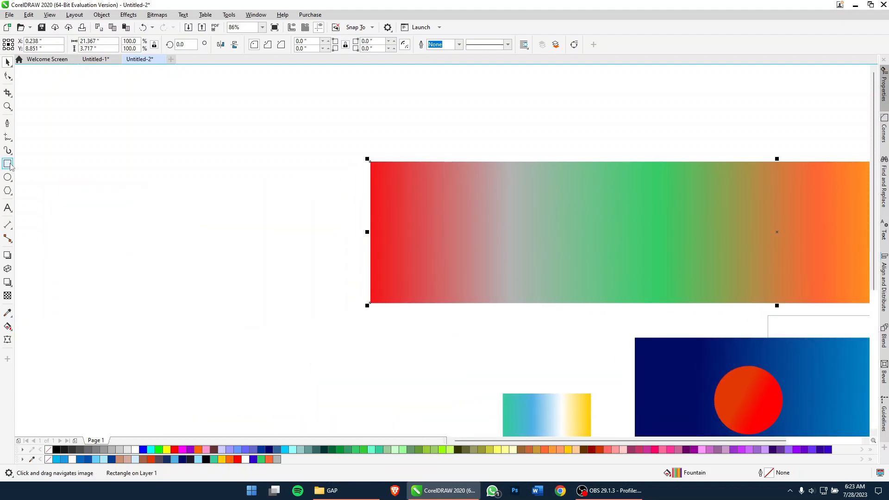
{"action": "left_click_drag", "start_coordinate": [137, 168], "coordinate": [326, 356]}
{"action": "key", "text": "space"}
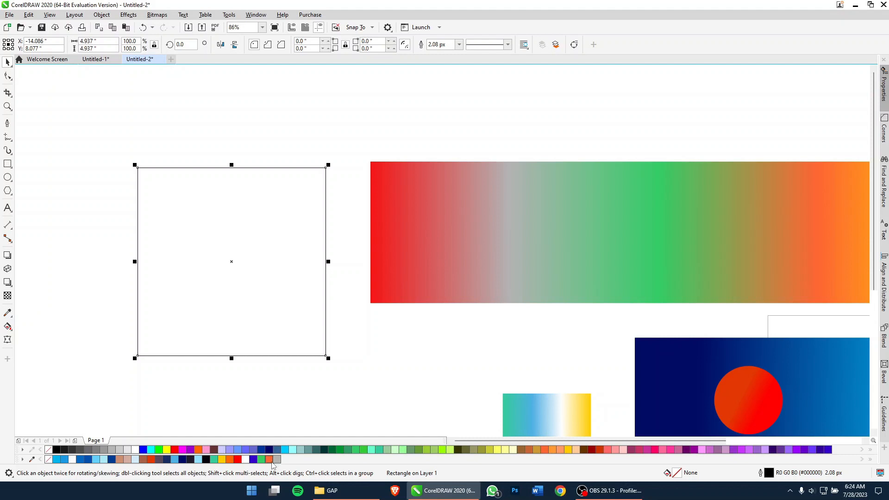
{"action": "left_click", "coordinate": [253, 459]}
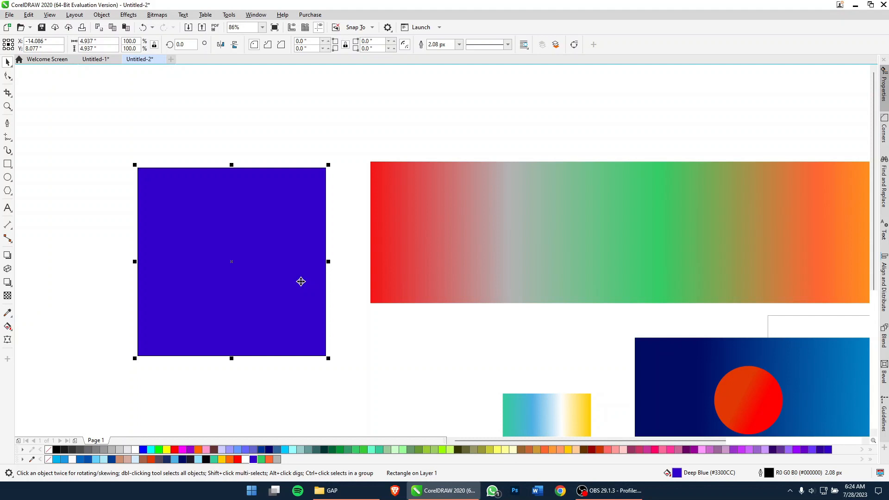
Apply an elliptical fountain fill to the deep blue square and color its center node light blue
{"action": "key", "text": "g"}
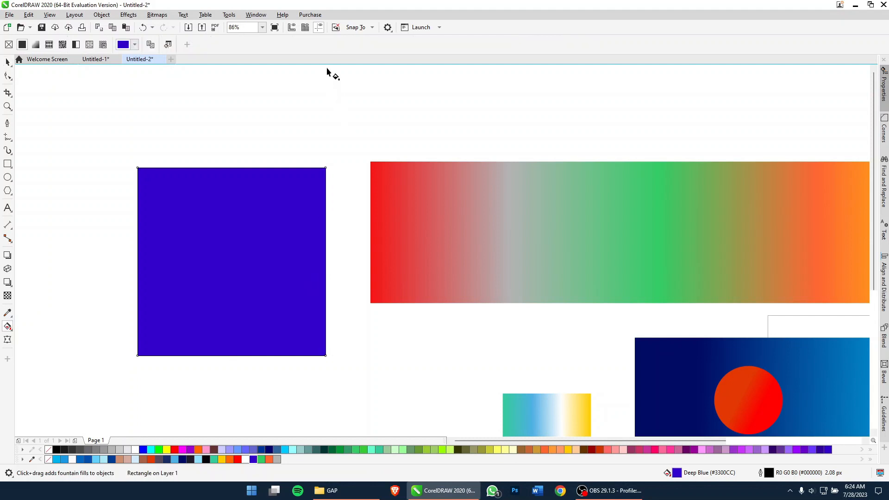
{"action": "left_click", "coordinate": [7, 62]}
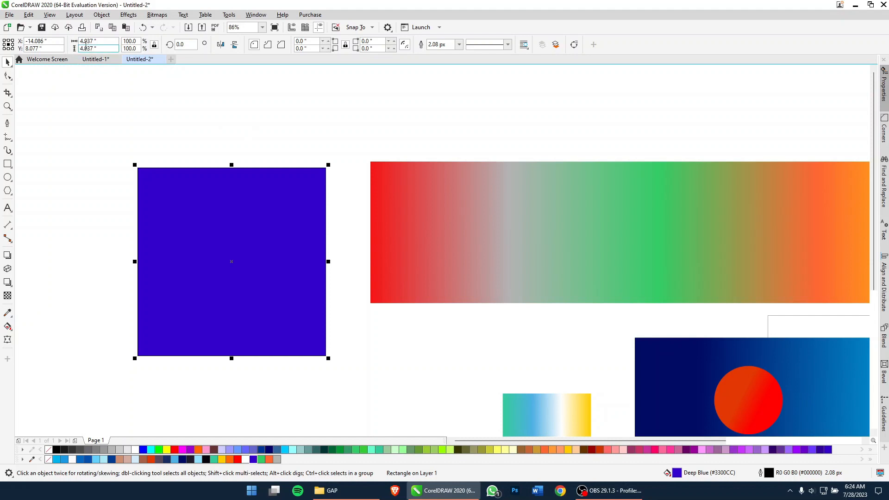
{"action": "key", "text": "g"}
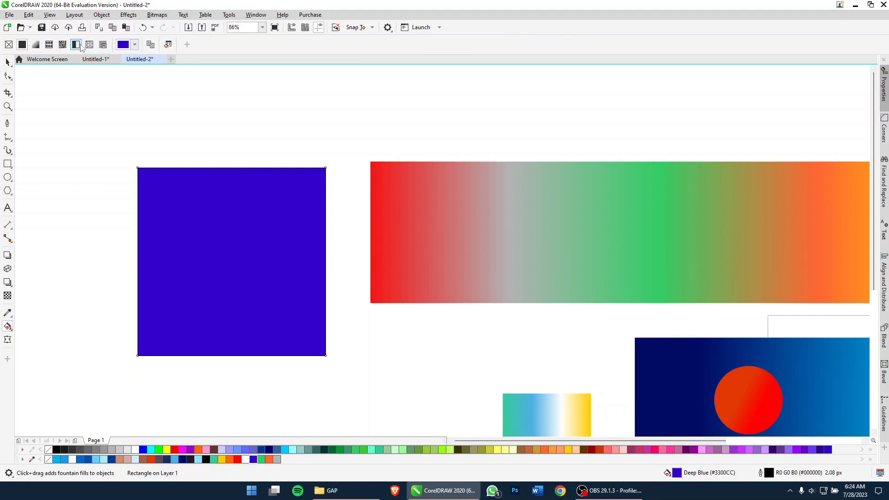
{"action": "left_click", "coordinate": [36, 45]}
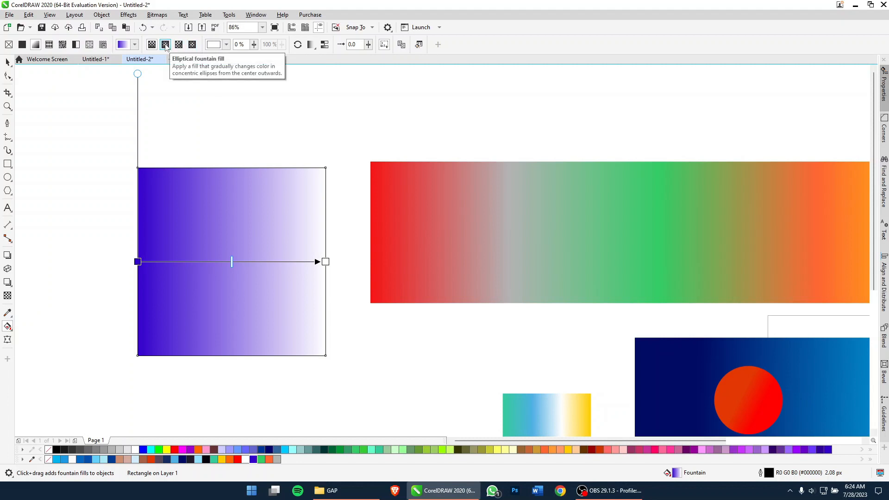
{"action": "left_click", "coordinate": [165, 45]}
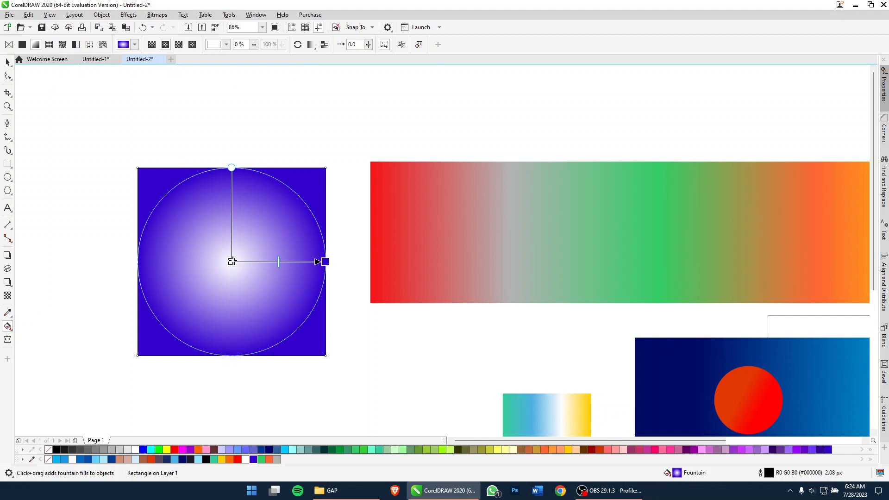
{"action": "left_click", "coordinate": [104, 459]}
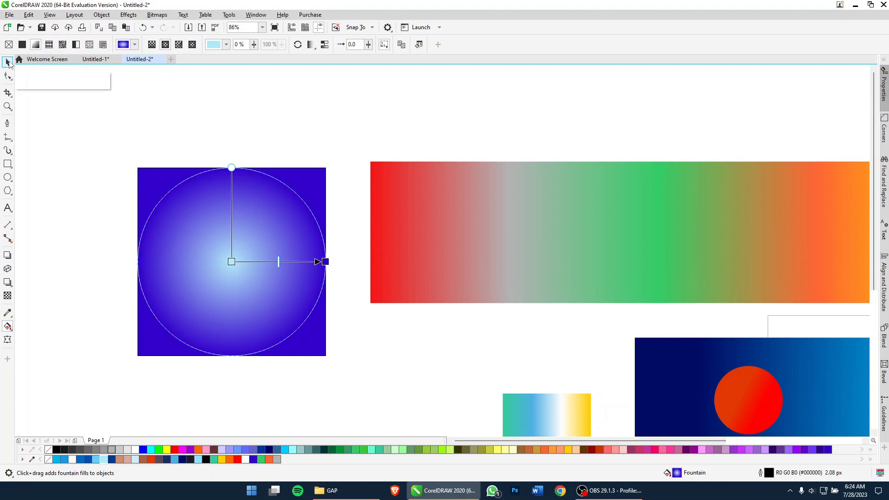
{"action": "left_click", "coordinate": [8, 61]}
{"action": "left_click", "coordinate": [28, 176]}
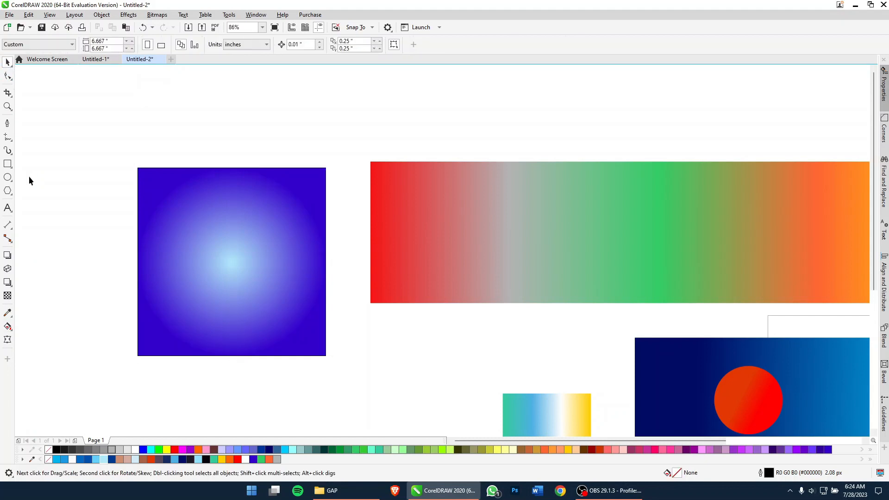
Redirect the square's elliptical gradient so its center sits in the upper-right area and its end node lies beyond the right edge
{"action": "left_click", "coordinate": [289, 245]}
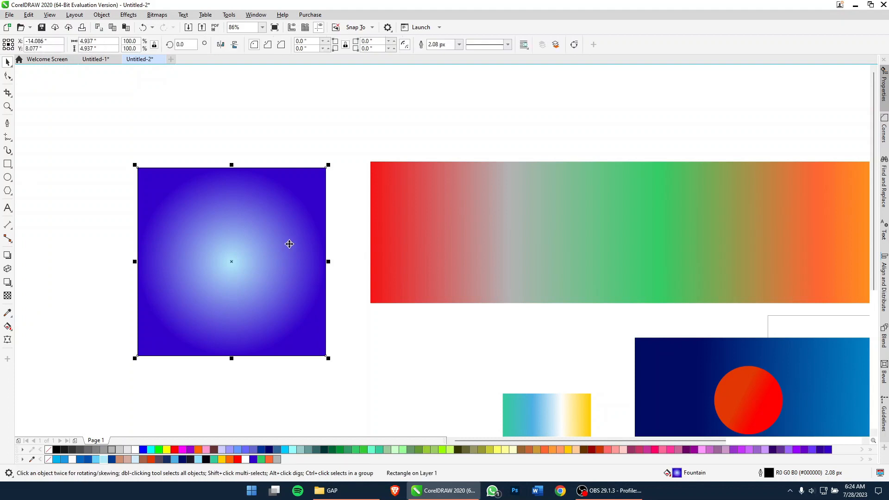
{"action": "key", "text": "g"}
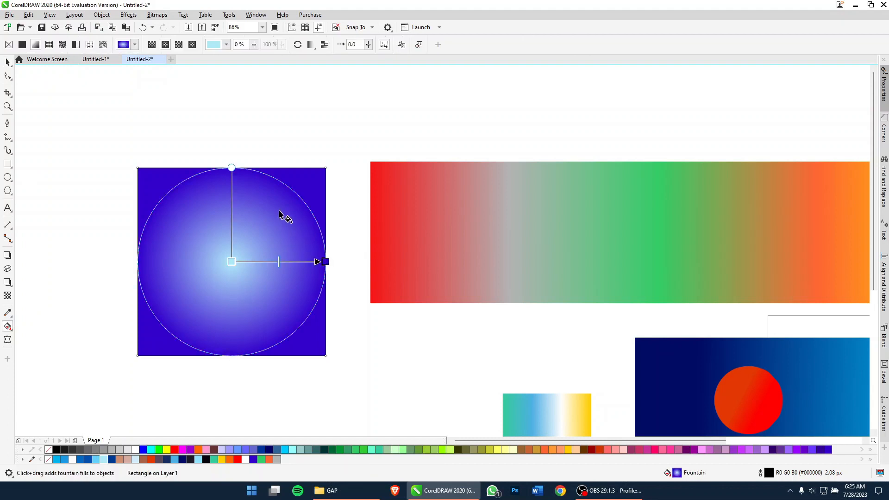
{"action": "left_click_drag", "start_coordinate": [279, 205], "coordinate": [345, 288]}
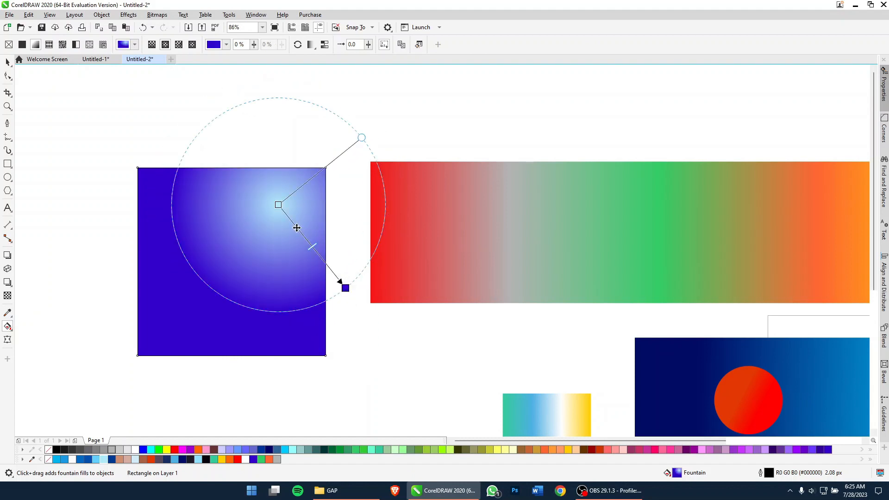
Add a light blue node at 73% to the square's elliptical gradient and color its center node white
{"action": "double_click", "coordinate": [296, 227]}
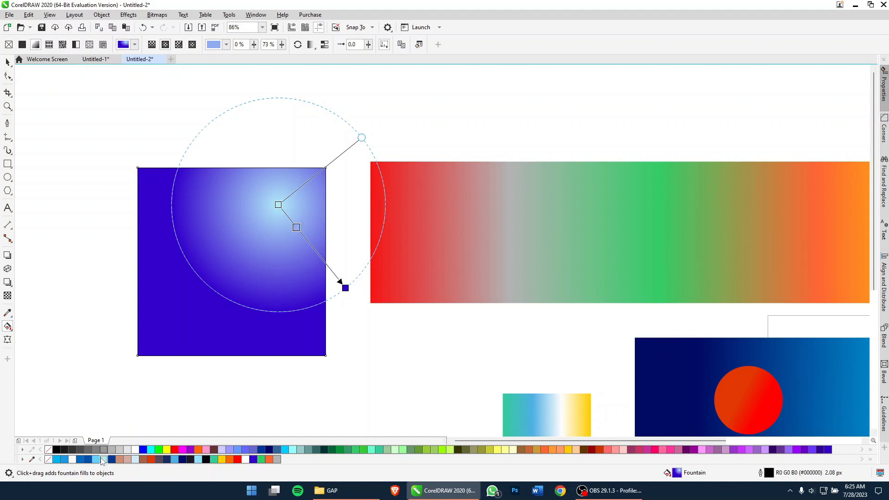
{"action": "left_click", "coordinate": [102, 459]}
{"action": "left_click", "coordinate": [277, 207]}
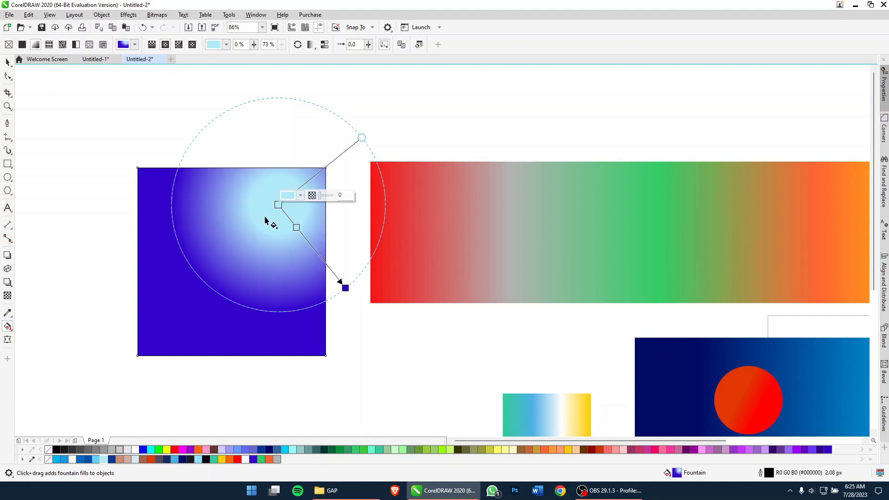
{"action": "left_click", "coordinate": [135, 449]}
Enlarge the square's elliptical gradient toward its bottom edge and move the light blue node to 50%
{"action": "left_click_drag", "start_coordinate": [346, 296], "coordinate": [335, 393]}
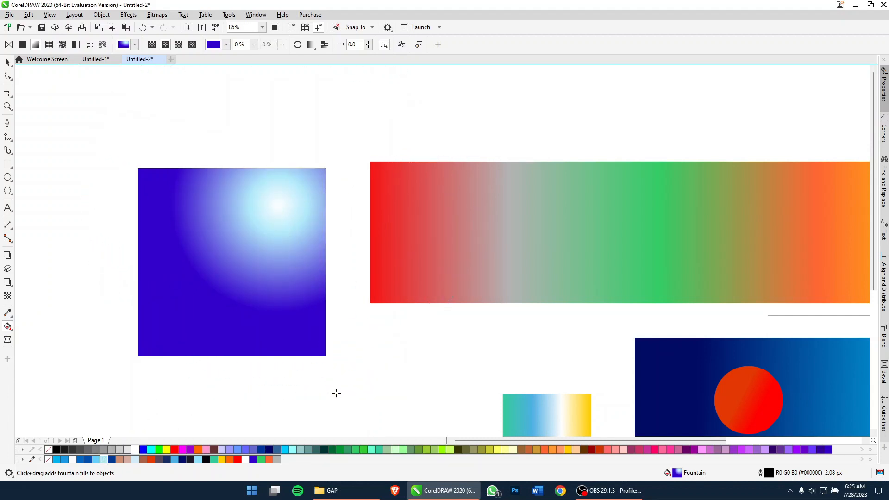
{"action": "left_click_drag", "start_coordinate": [294, 256], "coordinate": [302, 284]}
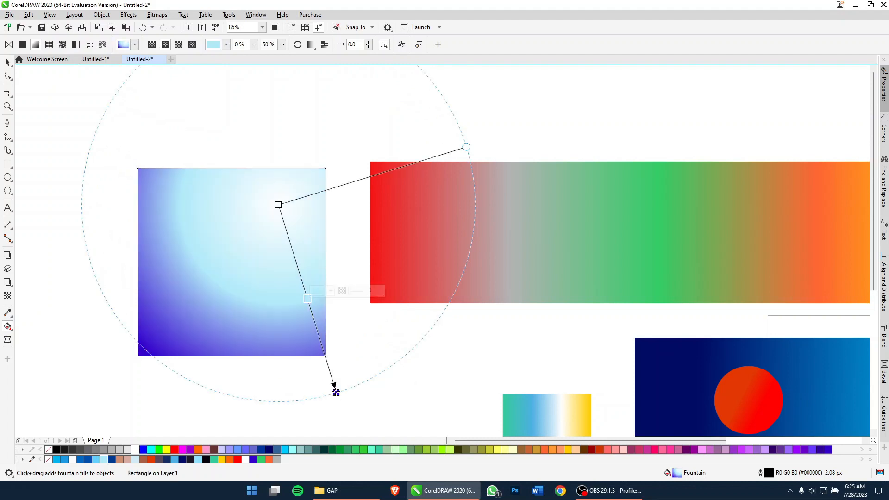
{"action": "left_click_drag", "start_coordinate": [336, 392], "coordinate": [306, 353]}
{"action": "key", "text": "space"}
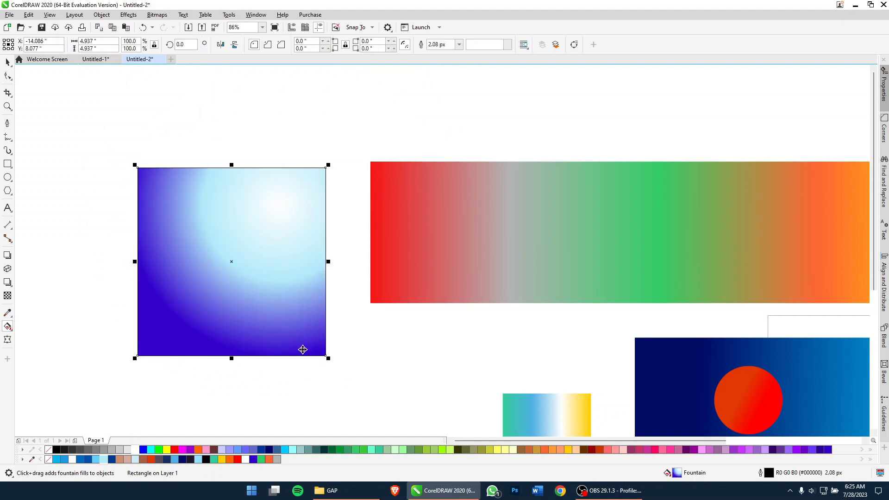
{"action": "left_click", "coordinate": [370, 370]}
{"action": "left_click", "coordinate": [231, 346]}
Draw a circle about 4.85 inches in diameter overlapping the square's left edge and fill it with red #FF0000
{"action": "scroll", "coordinate": [61, 189], "scroll_direction": "left", "scroll_amount": 3}
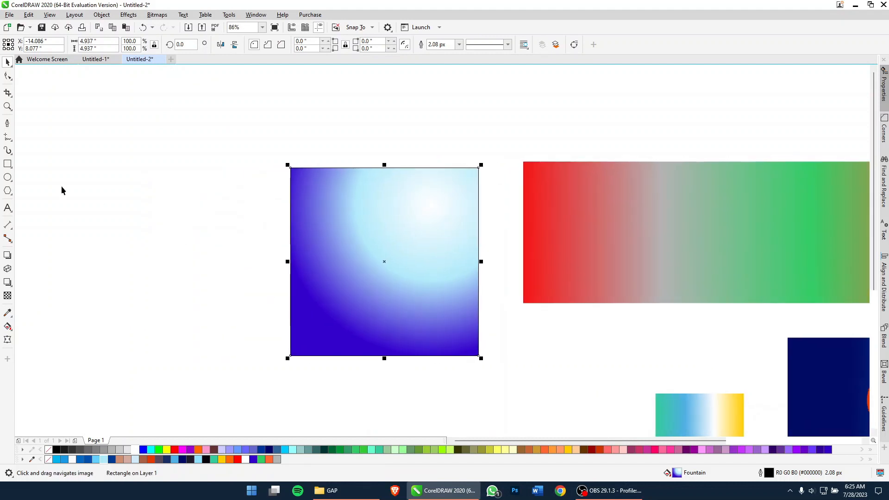
{"action": "key", "text": "F7"}
{"action": "left_click_drag", "start_coordinate": [162, 230], "coordinate": [303, 376]}
{"action": "key", "text": "space"}
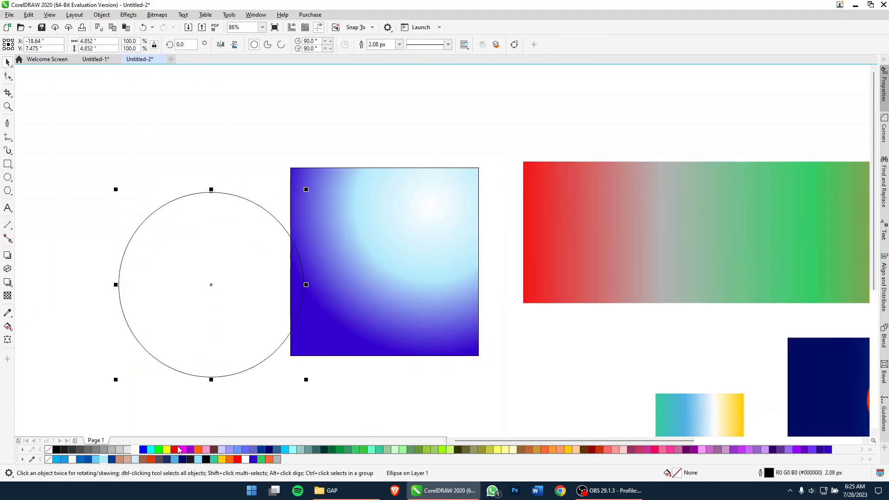
{"action": "left_click", "coordinate": [175, 450]}
Apply an elliptical fountain fill from a white center to a red edge to the circle and remove its outline
{"action": "key", "text": "g"}
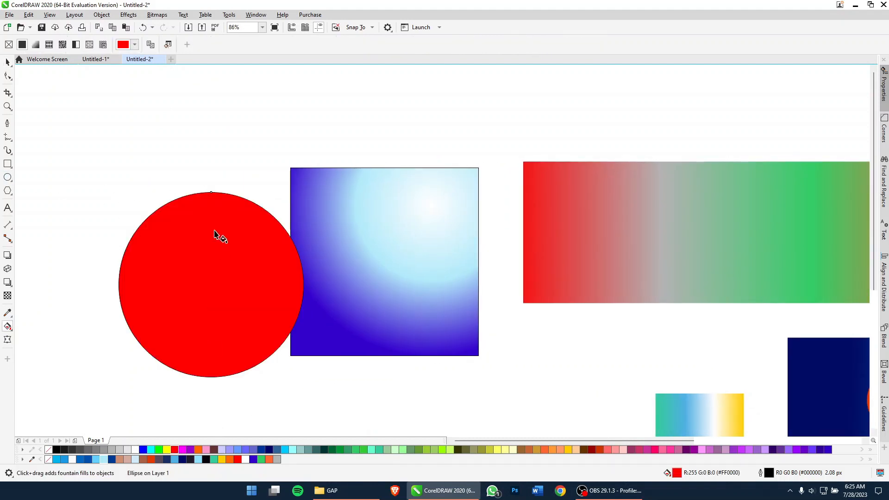
{"action": "left_click", "coordinate": [35, 46]}
{"action": "left_click", "coordinate": [165, 47]}
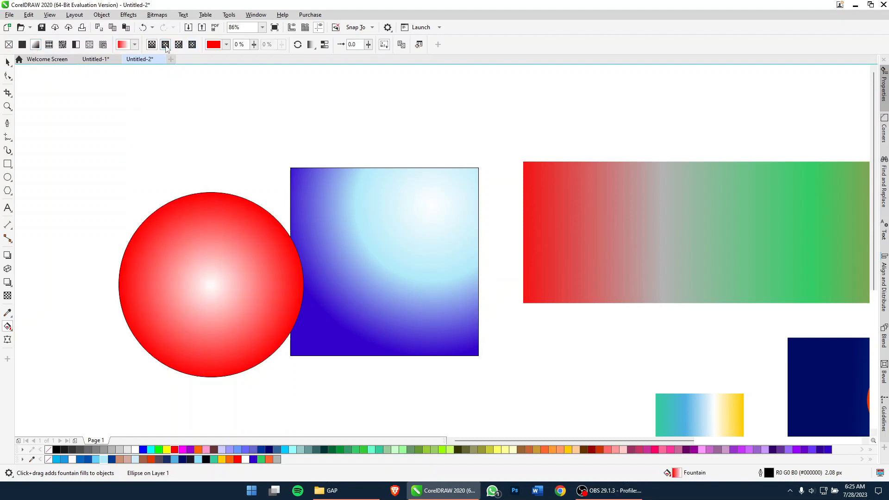
{"action": "key", "text": "space"}
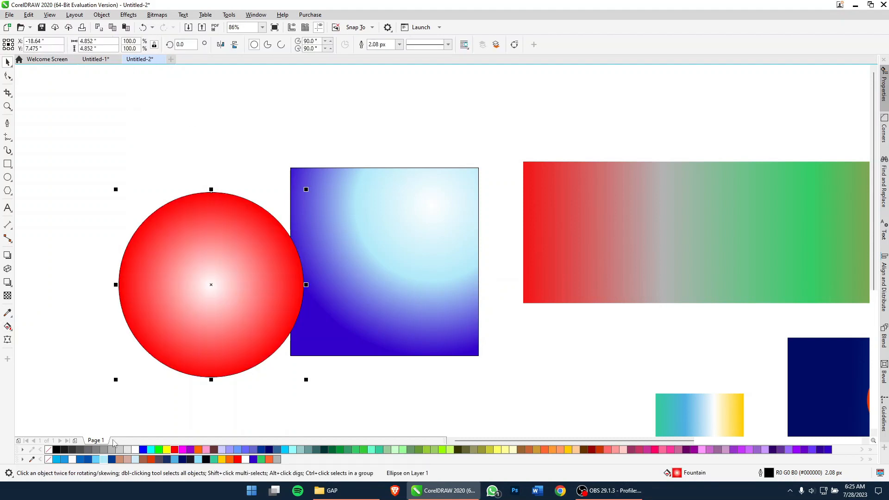
{"action": "right_click", "coordinate": [48, 450]}
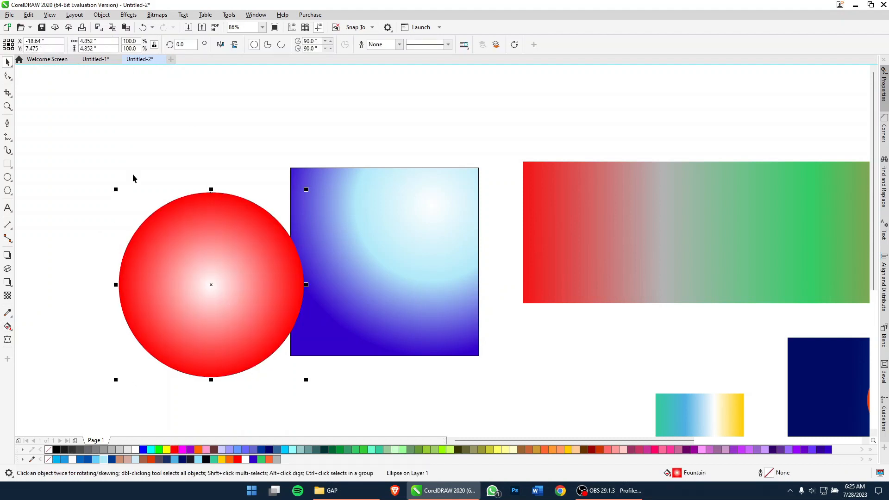
Try orange and pink on the circle gradient's center node and set it to bright sky blue
{"action": "key", "text": "space"}
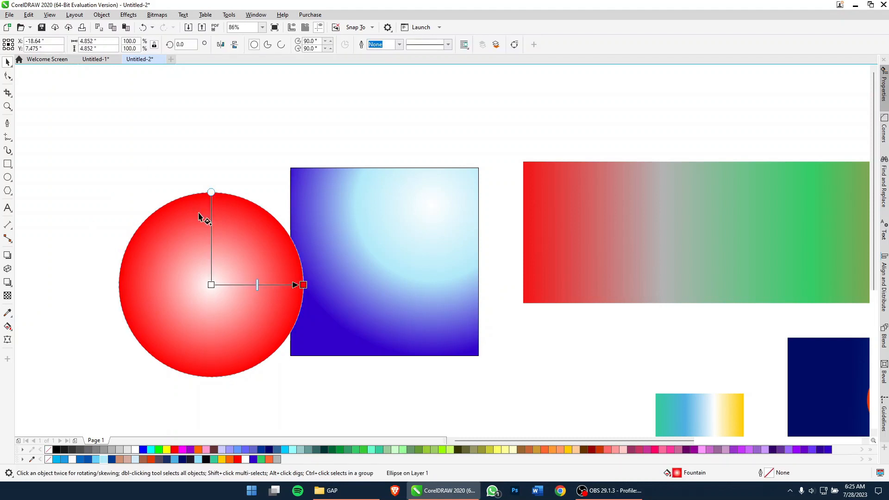
{"action": "left_click", "coordinate": [198, 449]}
{"action": "left_click", "coordinate": [206, 449]}
{"action": "left_click", "coordinate": [285, 449]}
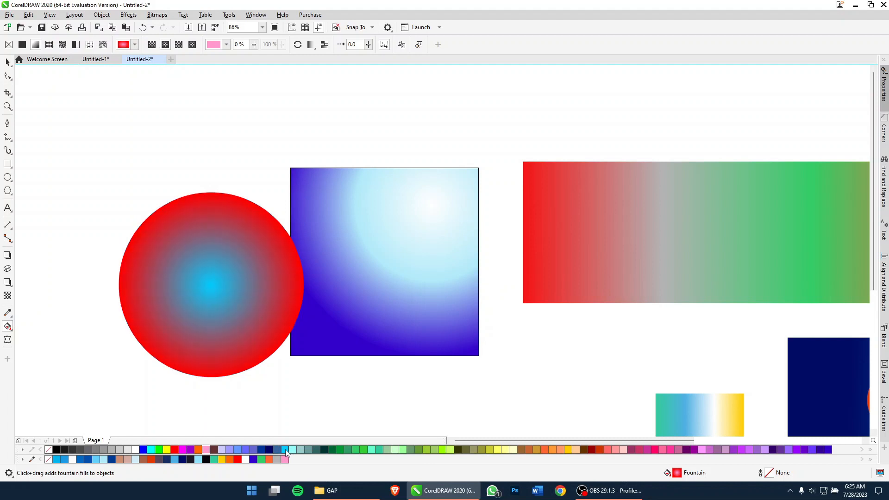
Set the circle gradient's center to aqua green, then shrink the circle to about 2.6 inches and place it below the square's lower-right corner
{"action": "left_click", "coordinate": [371, 449]}
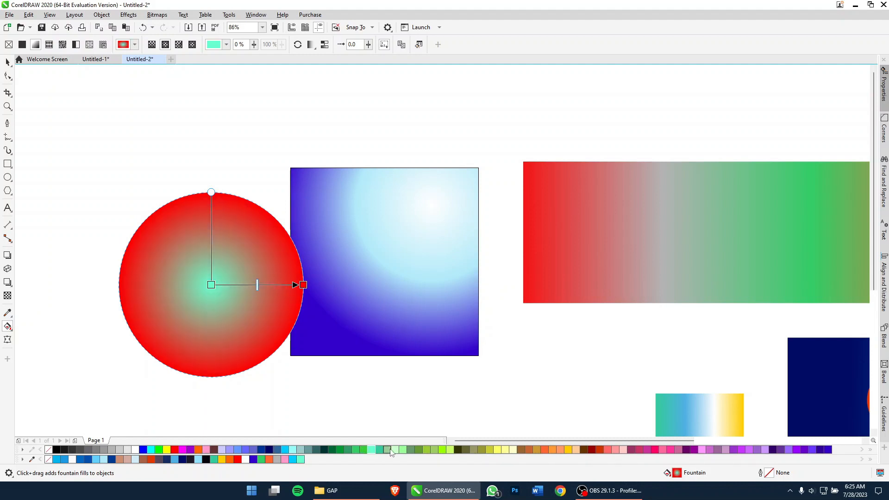
{"action": "left_click", "coordinate": [8, 62]}
{"action": "scroll", "coordinate": [401, 274], "scroll_direction": "down", "scroll_amount": 5}
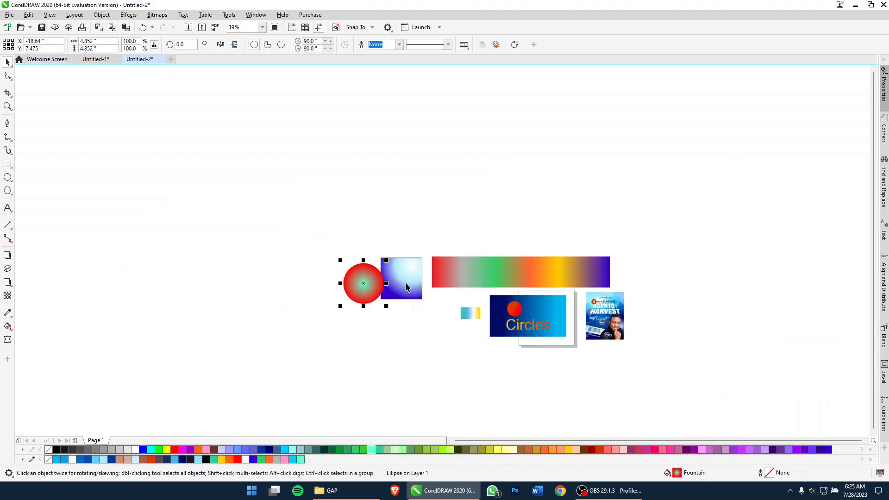
{"action": "scroll", "coordinate": [406, 286], "scroll_direction": "up", "scroll_amount": 3}
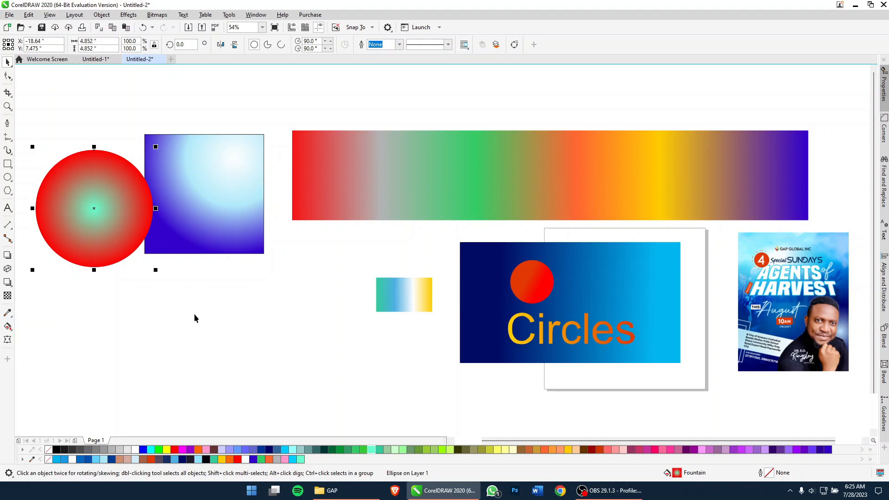
{"action": "left_click_drag", "start_coordinate": [193, 313], "coordinate": [286, 314]}
{"action": "left_click_drag", "start_coordinate": [220, 226], "coordinate": [408, 334]}
{"action": "left_click_drag", "start_coordinate": [435, 379], "coordinate": [378, 320]}
{"action": "left_click_drag", "start_coordinate": [352, 290], "coordinate": [403, 271]}
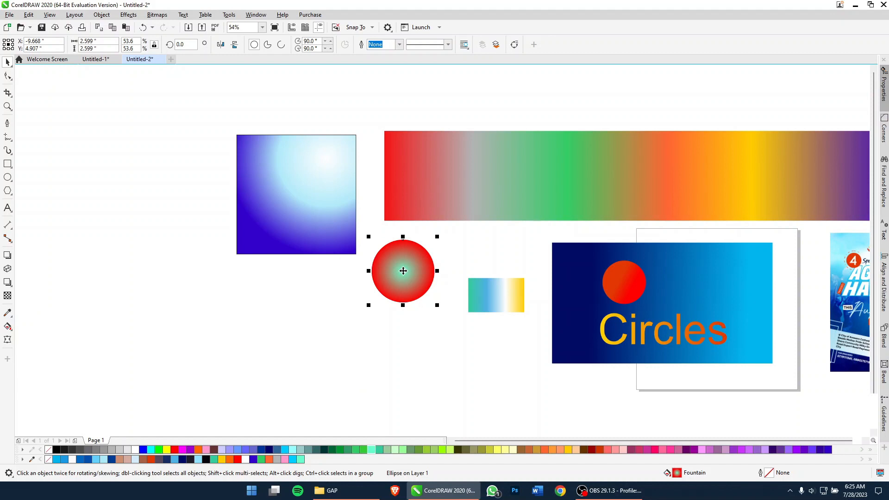
Switch to the Brave browser, open google.com and search for "beautify children flyer"
{"action": "left_click", "coordinate": [401, 490]}
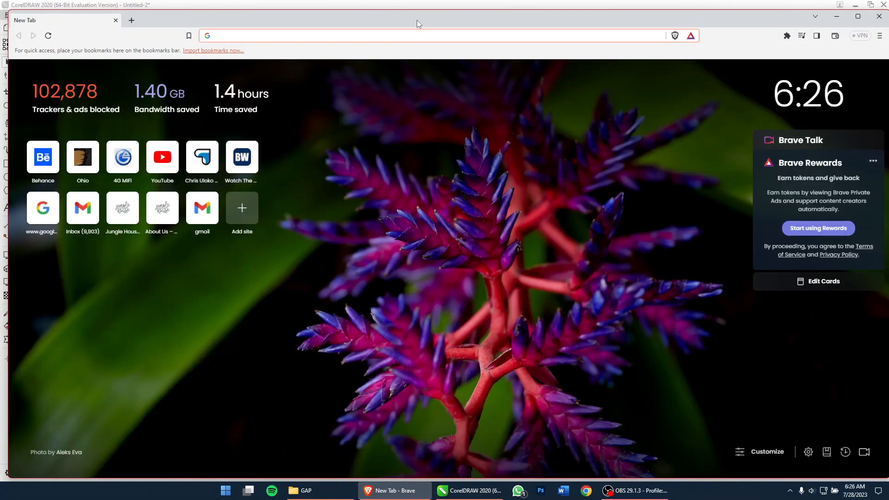
{"action": "double_click", "coordinate": [417, 20]}
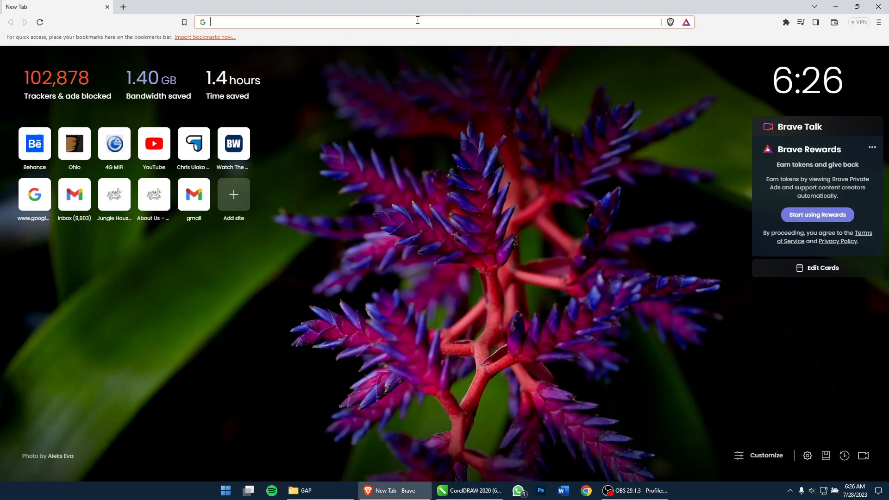
{"action": "type", "text": "google.com"}
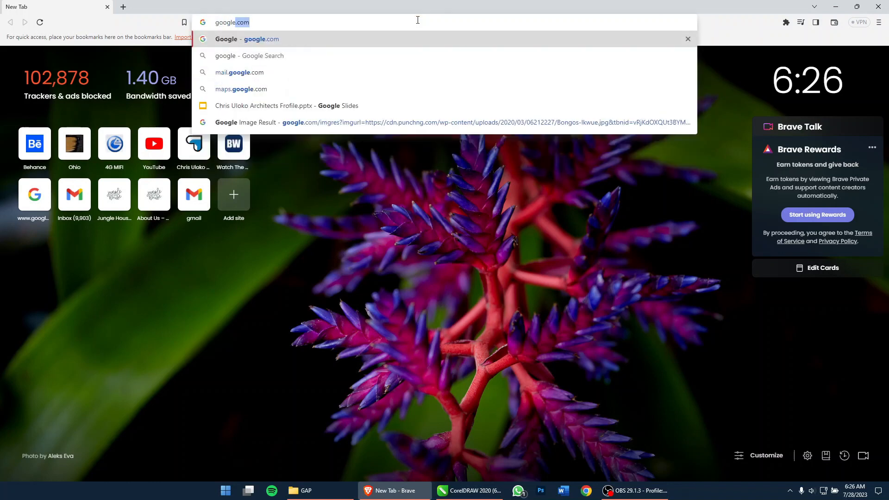
{"action": "key", "text": "Return"}
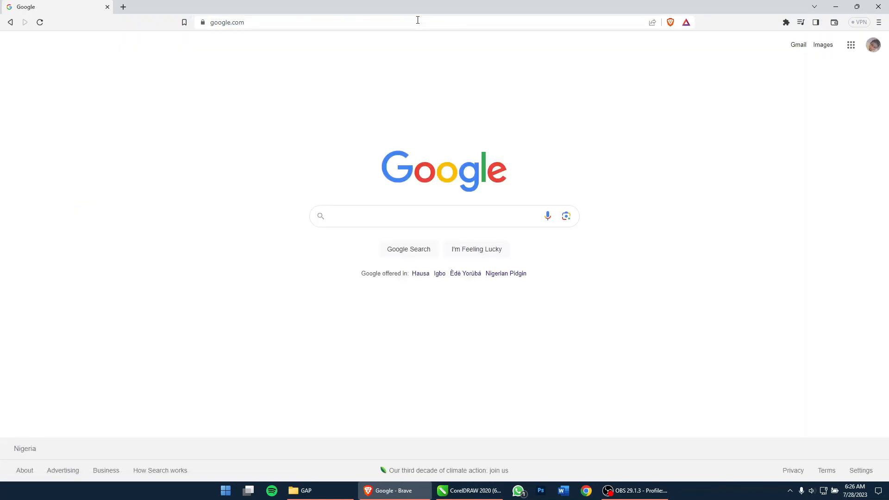
{"action": "type", "text": "beautif"}
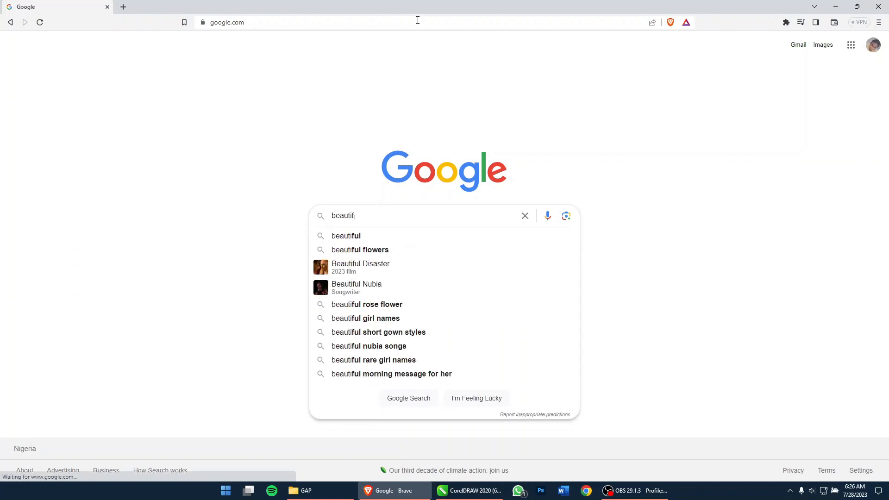
{"action": "type", "text": "y children flyer"}
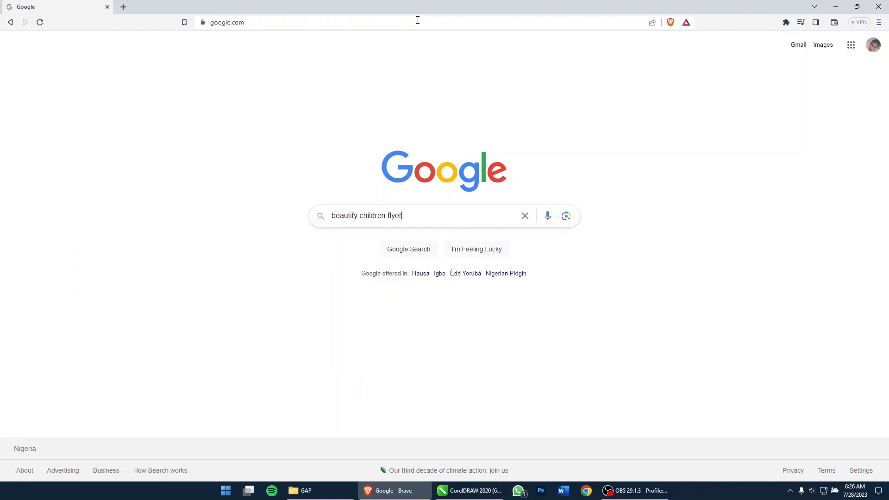
{"action": "key", "text": "Return"}
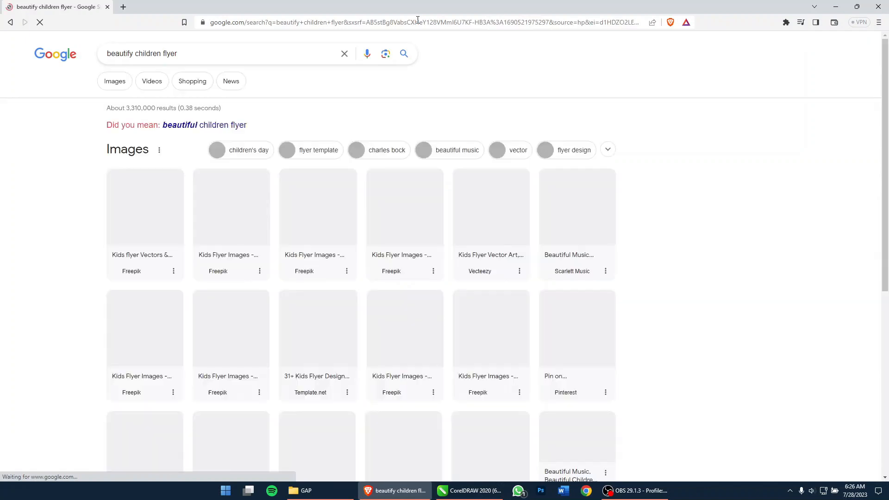
Preview the Freepik Kids School Flyer Template from the search results and save its image as school-flyer_594342-70 in the Brave downloads folder
{"action": "left_click", "coordinate": [118, 88]}
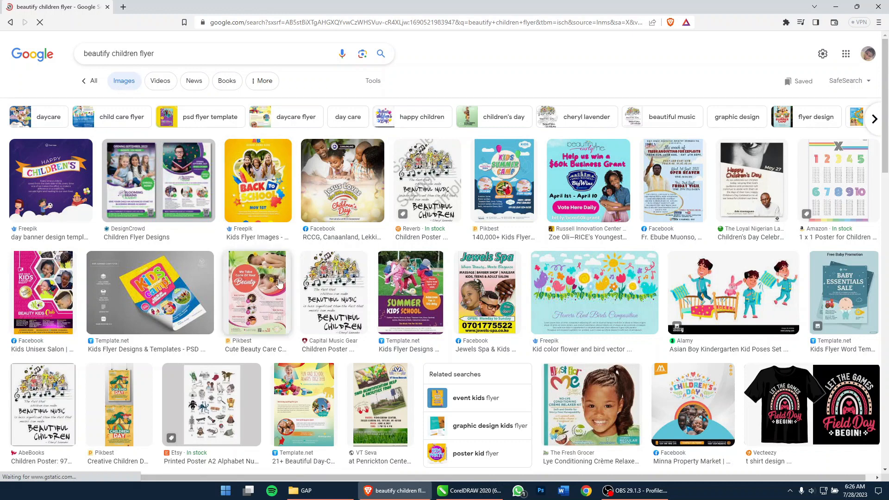
{"action": "scroll", "coordinate": [280, 283], "scroll_direction": "left", "scroll_amount": 5}
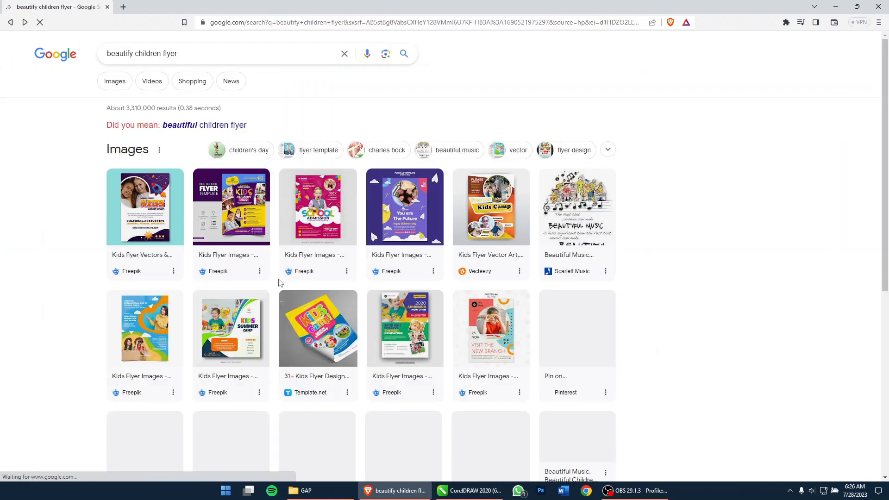
{"action": "left_click", "coordinate": [226, 200]}
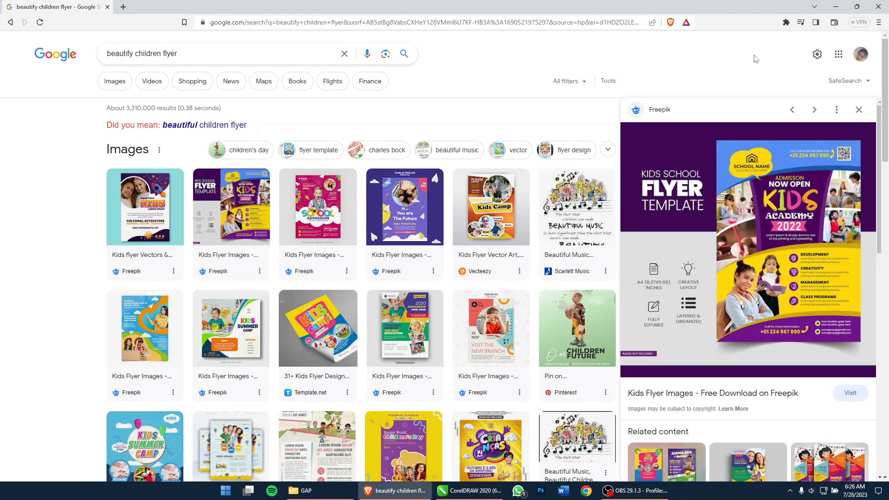
{"action": "right_click", "coordinate": [838, 181]}
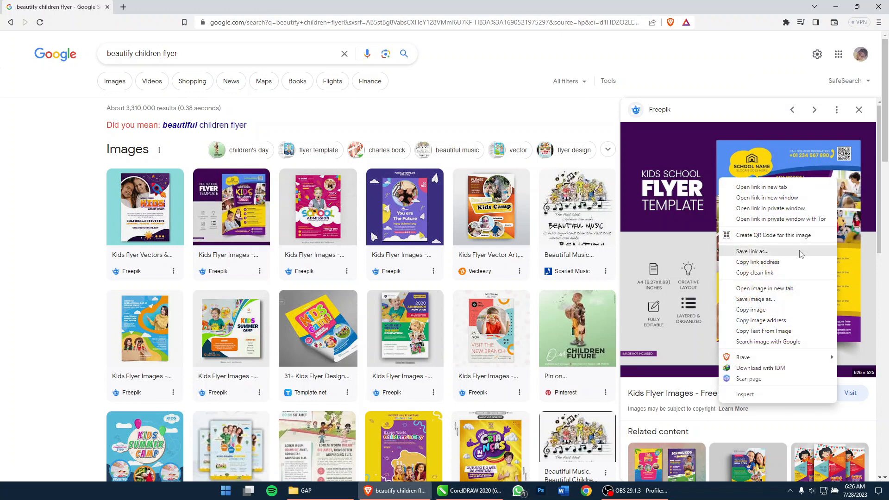
{"action": "left_click", "coordinate": [772, 300]}
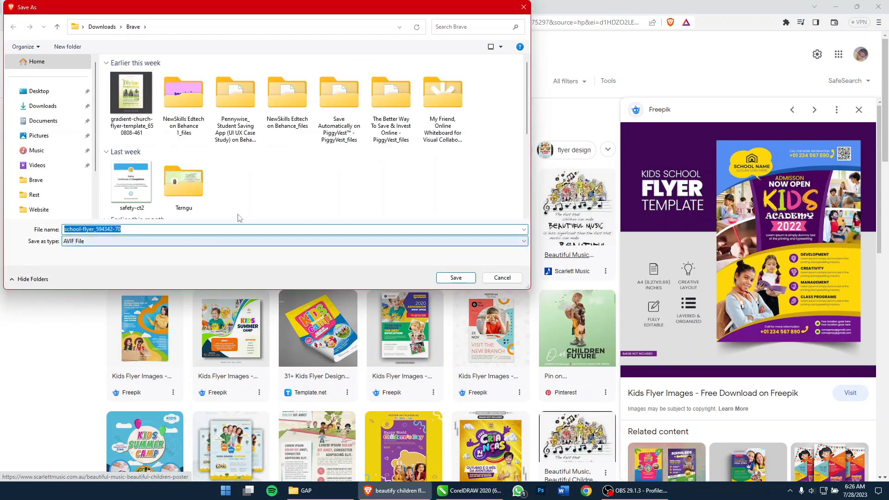
{"action": "left_click", "coordinate": [454, 278]}
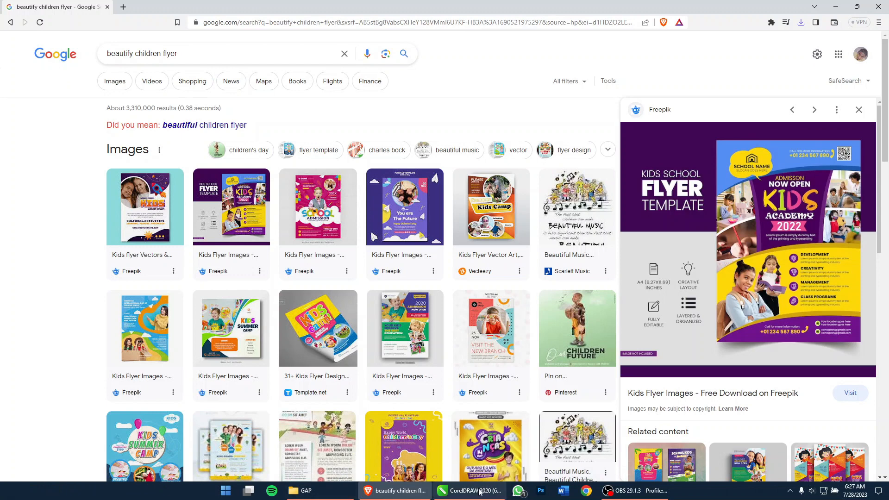
Switch back to CorelDRAW and paste a screenshot of the browser page showing the flyer into the drawing
{"action": "left_click", "coordinate": [432, 416]}
{"action": "left_click", "coordinate": [426, 407]}
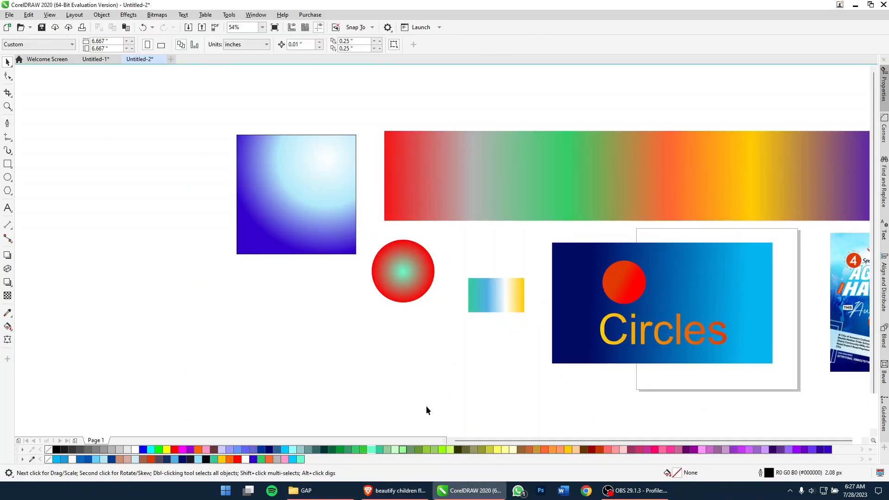
{"action": "key", "text": "ctrl+v"}
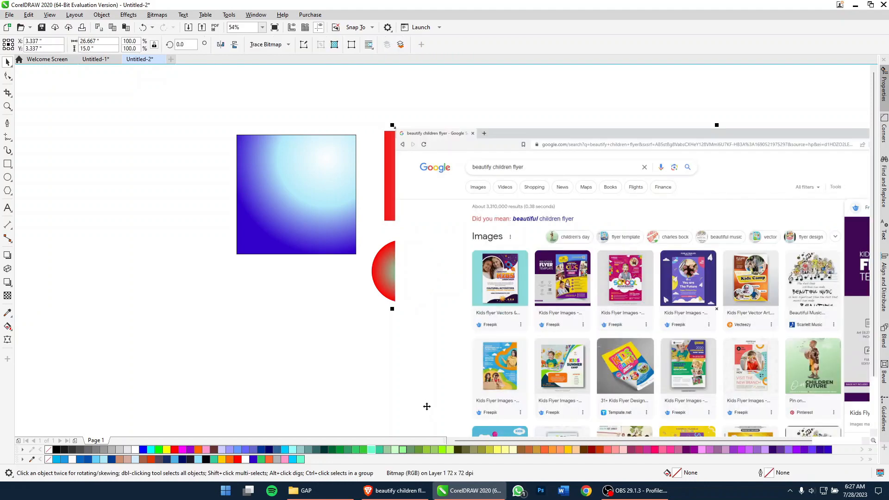
Sample the flyer's purple, gold, yellow and blue #548EF2 into the document palette with the eyedropper
{"action": "left_click_drag", "start_coordinate": [669, 326], "coordinate": [498, 336]}
{"action": "left_click_drag", "start_coordinate": [579, 341], "coordinate": [353, 319]}
{"action": "scroll", "coordinate": [590, 323], "scroll_direction": "up", "scroll_amount": 2}
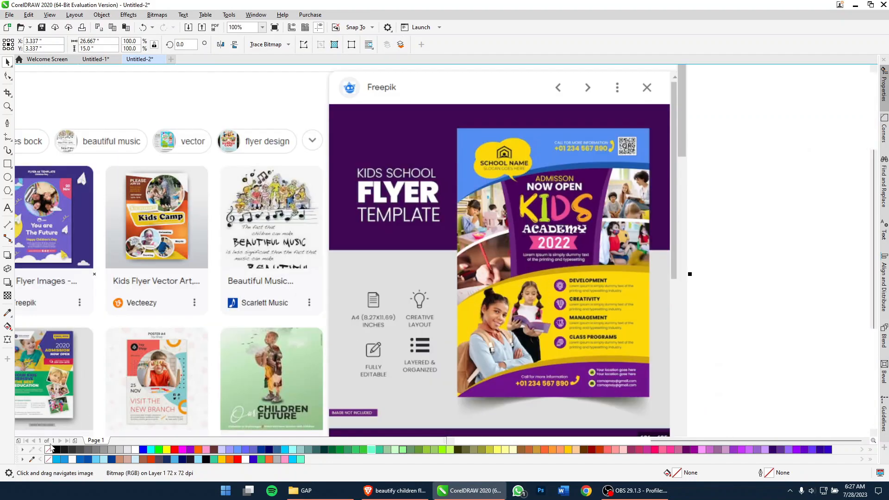
{"action": "left_click", "coordinate": [32, 460]}
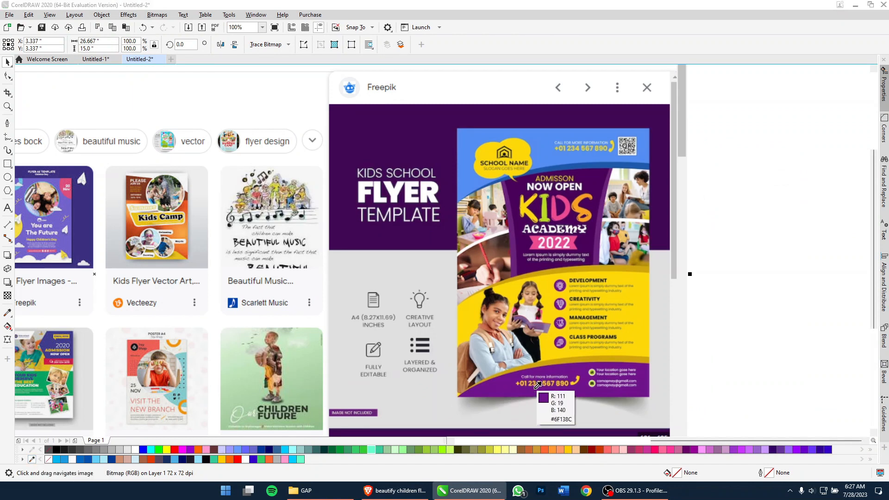
{"action": "left_click", "coordinate": [503, 386]}
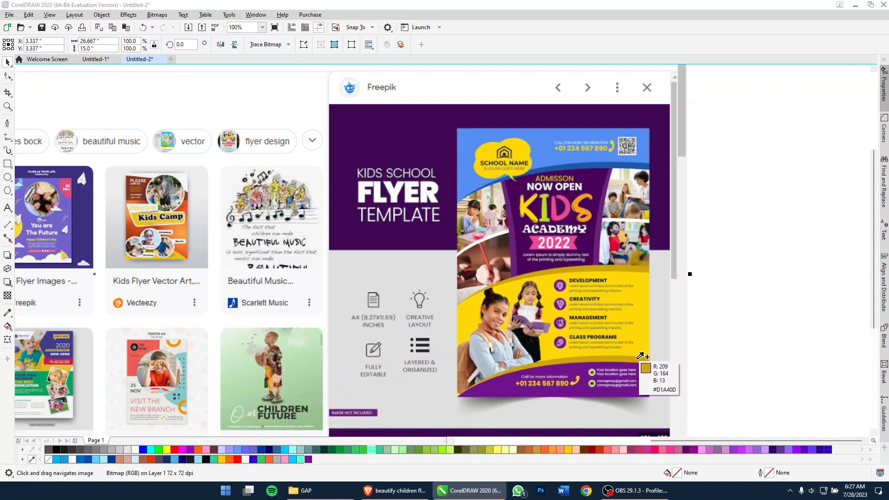
{"action": "left_click", "coordinate": [648, 332]}
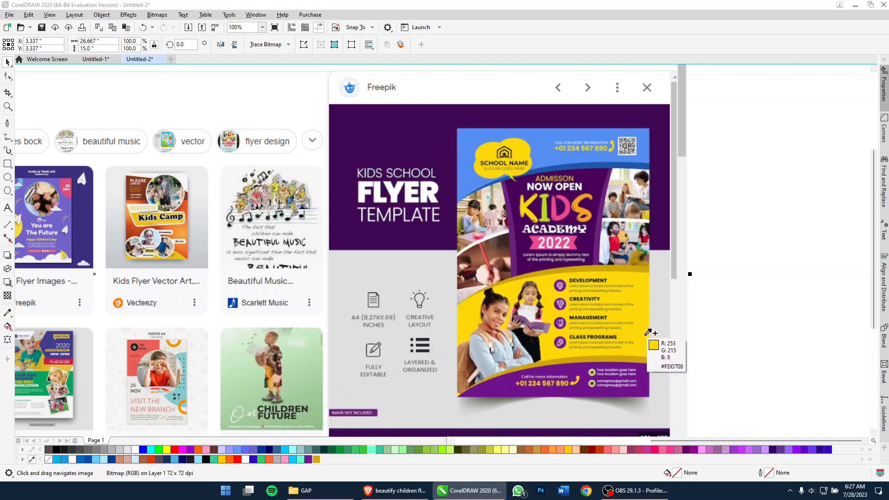
{"action": "left_click", "coordinate": [592, 245]}
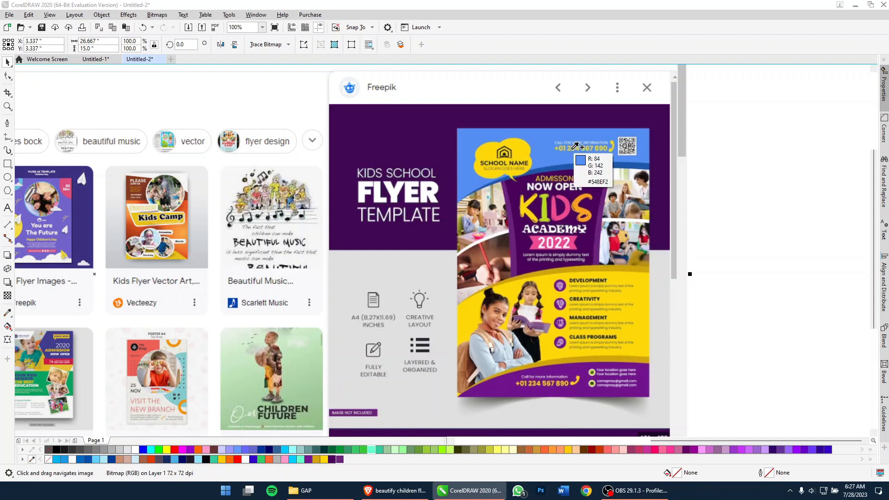
{"action": "left_click", "coordinate": [552, 150]}
{"action": "left_click", "coordinate": [553, 149]}
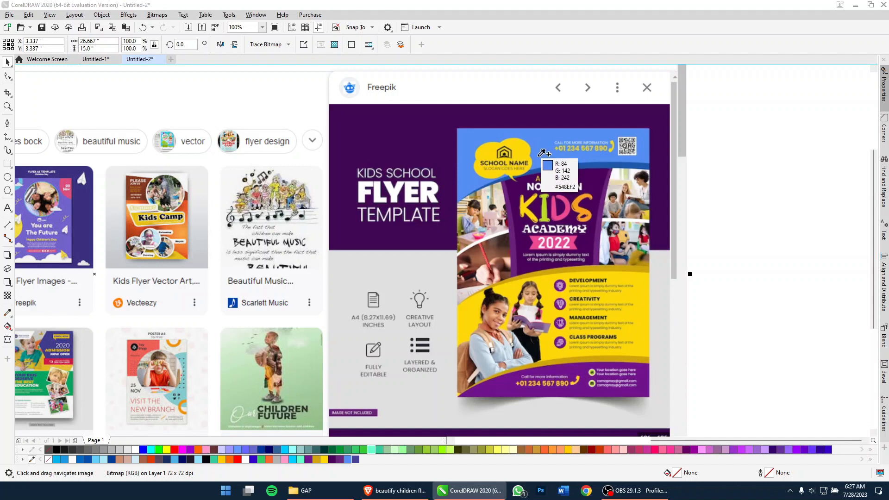
{"action": "key", "text": "Escape"}
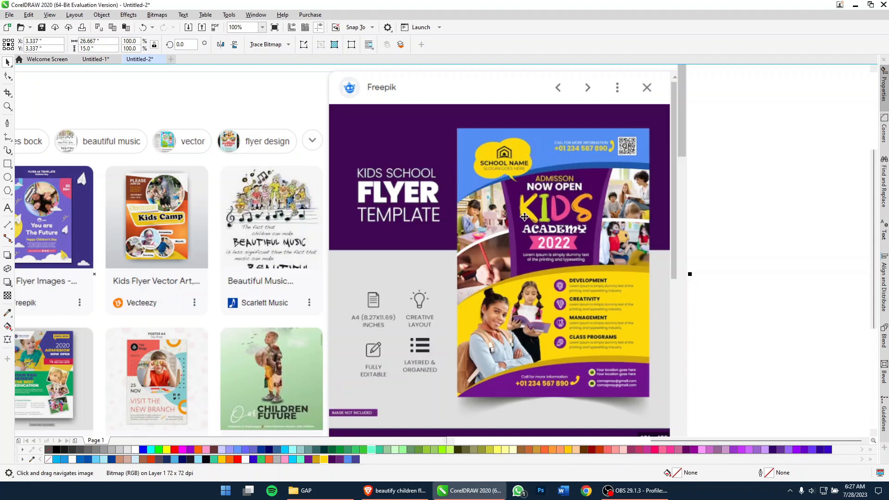
Sample pink and lime green from the flyer's title area and red and brown from its photos into the document palette
{"action": "left_click", "coordinate": [516, 241]}
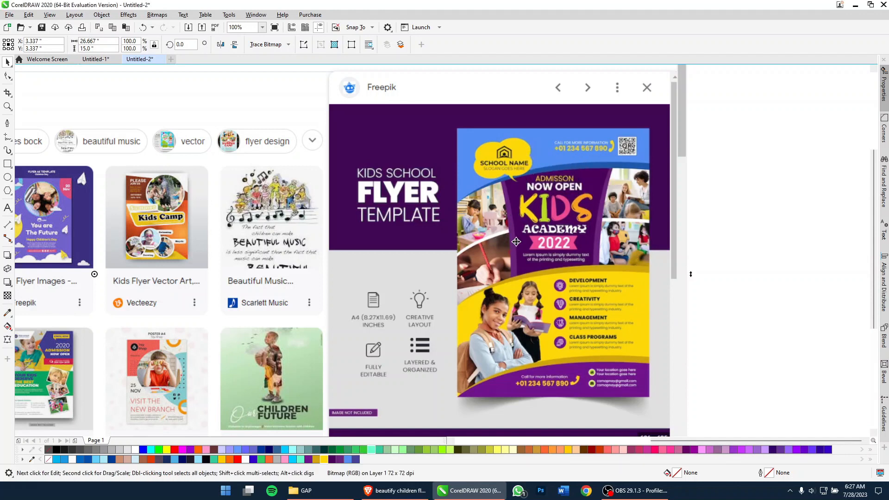
{"action": "left_click", "coordinate": [31, 459]}
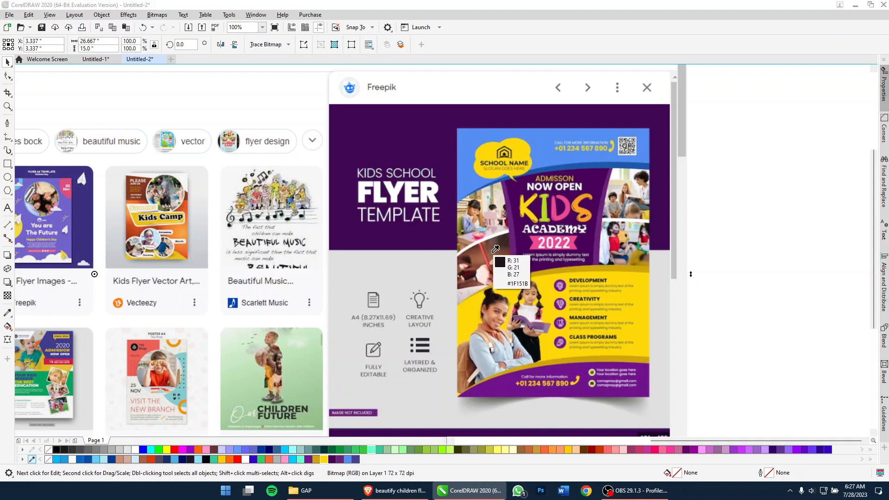
{"action": "left_click", "coordinate": [540, 239]}
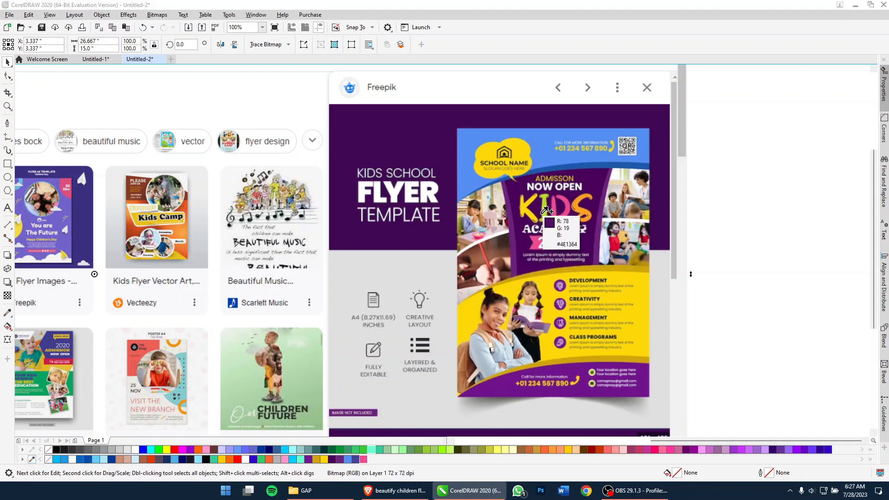
{"action": "left_click", "coordinate": [543, 211]}
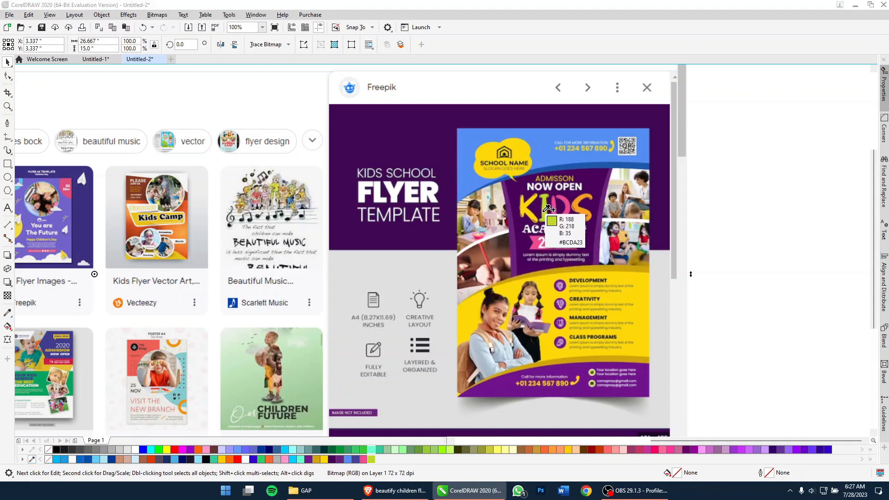
{"action": "left_click", "coordinate": [487, 250]}
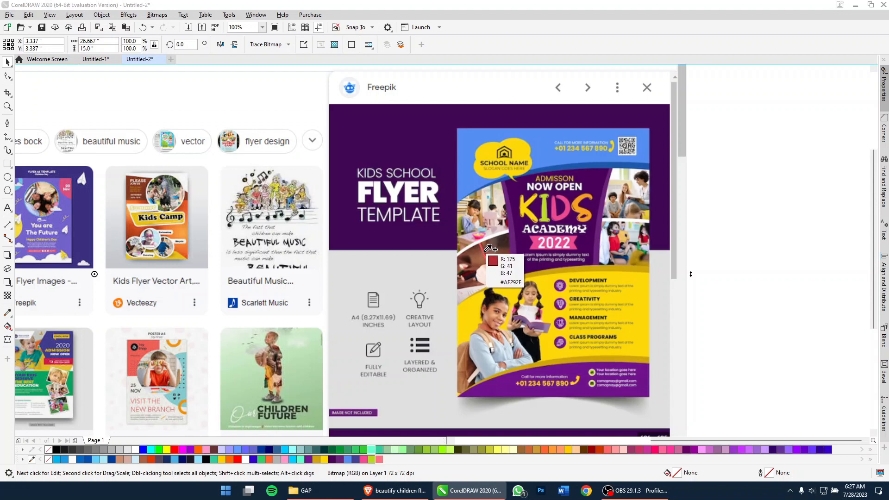
{"action": "left_click", "coordinate": [486, 251]}
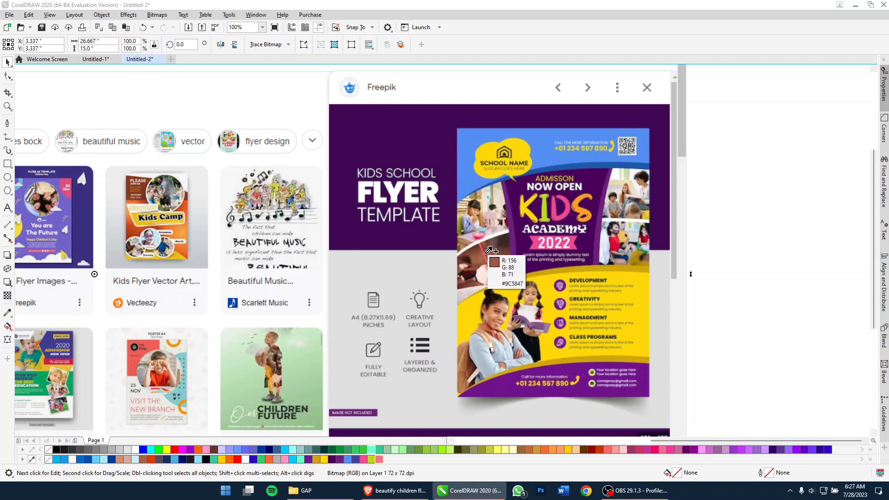
{"action": "left_click", "coordinate": [489, 314]}
{"action": "key", "text": "Escape"}
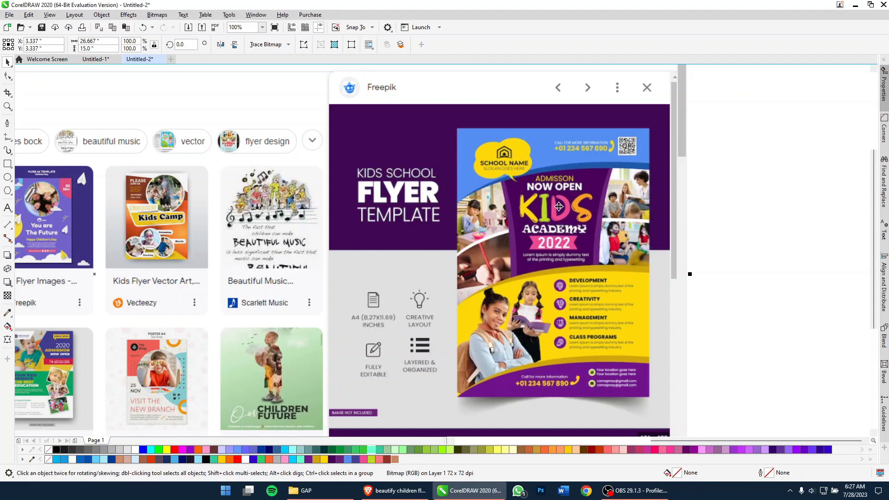
Delete the pasted screenshot and draw a rectangle about 4.47 by 4.30 inches below the blue gradient square, overlapping the red circle
{"action": "key", "text": "Delete"}
{"action": "left_click_drag", "start_coordinate": [259, 216], "coordinate": [685, 212]}
{"action": "left_click_drag", "start_coordinate": [347, 251], "coordinate": [627, 260]}
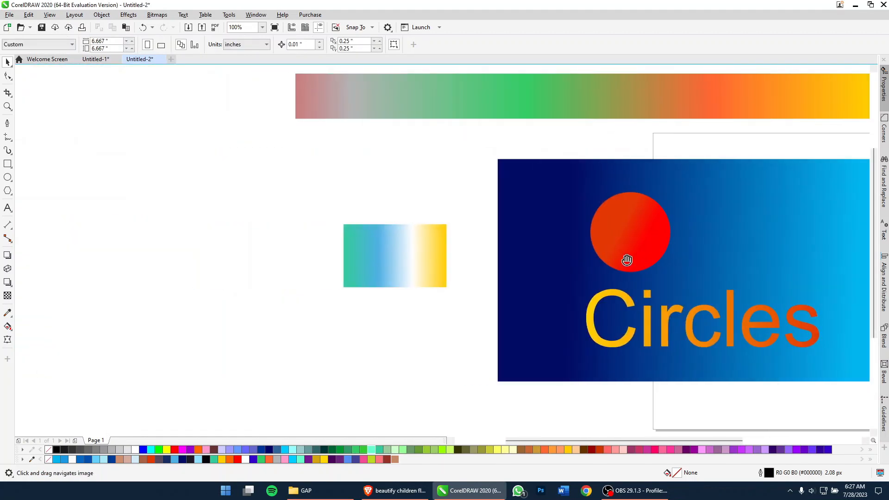
{"action": "left_click", "coordinate": [7, 163]}
{"action": "left_click_drag", "start_coordinate": [50, 221], "coordinate": [249, 412]}
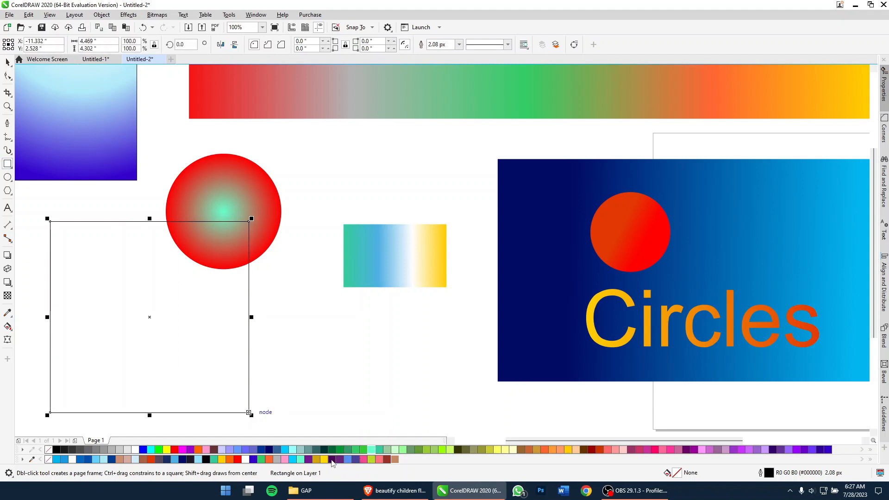
Fill the rectangle dark purple #490059 and draw a rectangle about 3.74 by 1.65 inches in its upper part, filled with purple #6C237C
{"action": "left_click", "coordinate": [331, 459]}
{"action": "left_click_drag", "start_coordinate": [291, 338], "coordinate": [245, 297]}
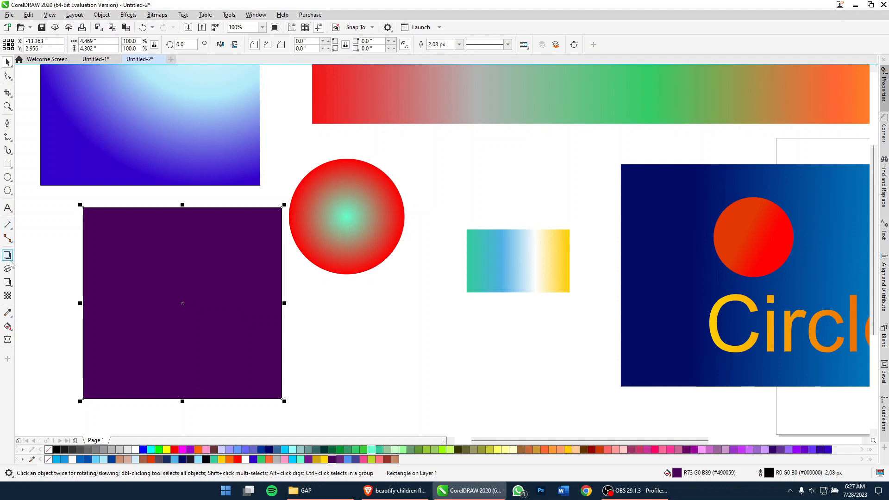
{"action": "left_click", "coordinate": [8, 164]}
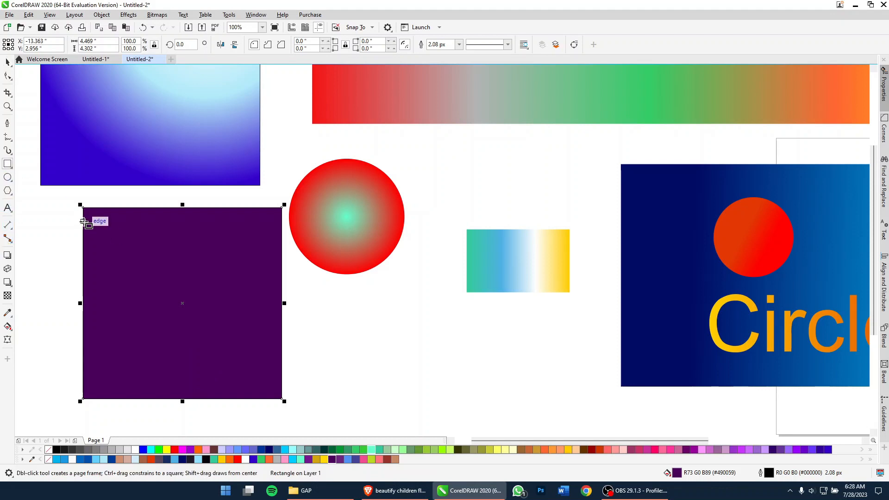
{"action": "left_click_drag", "start_coordinate": [83, 221], "coordinate": [250, 295]}
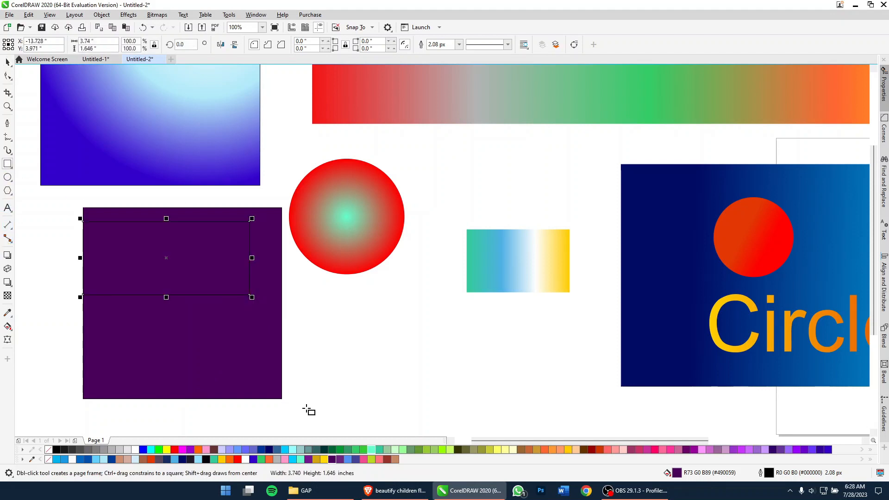
{"action": "left_click", "coordinate": [339, 459]}
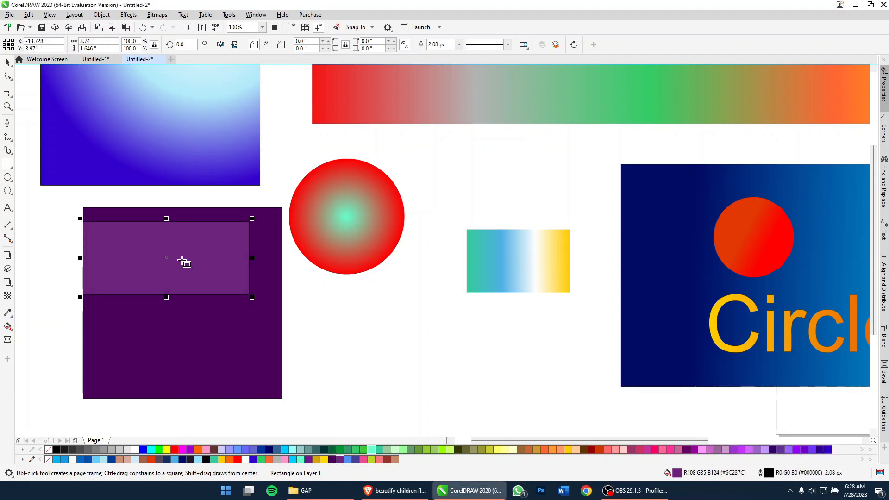
Add a first name as artistic text below the lighter purple rectangle, color it yellow #FDD708 and enlarge it to about 100 pt
{"action": "left_click", "coordinate": [7, 208]}
{"action": "left_click", "coordinate": [139, 301]}
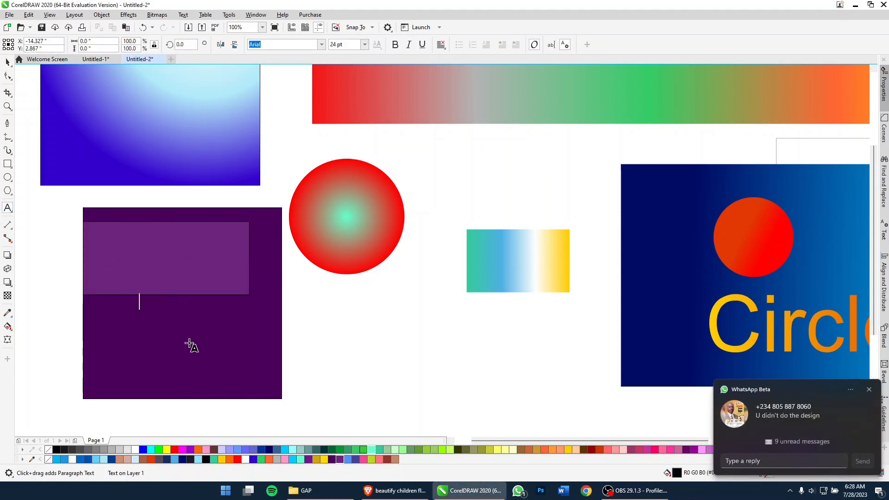
{"action": "type", "text": "J"}
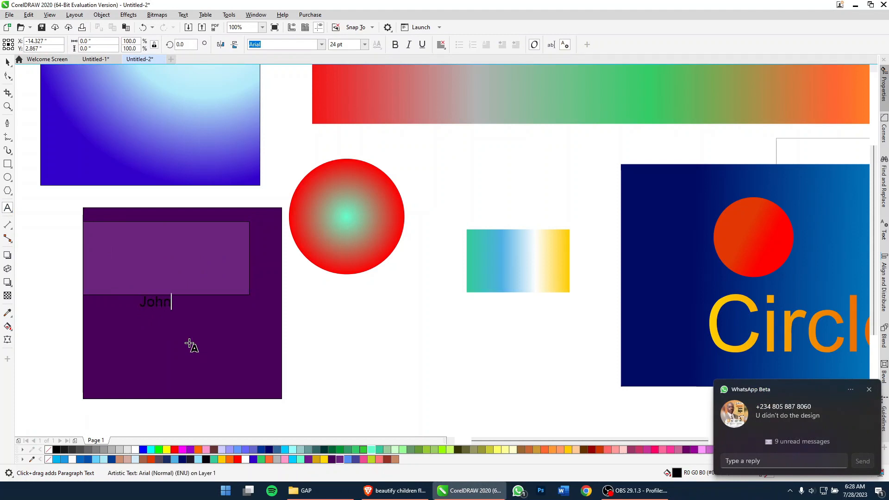
{"action": "type", "text": "ohn"}
{"action": "key", "text": "ctrl+space"}
{"action": "left_click", "coordinate": [325, 459]}
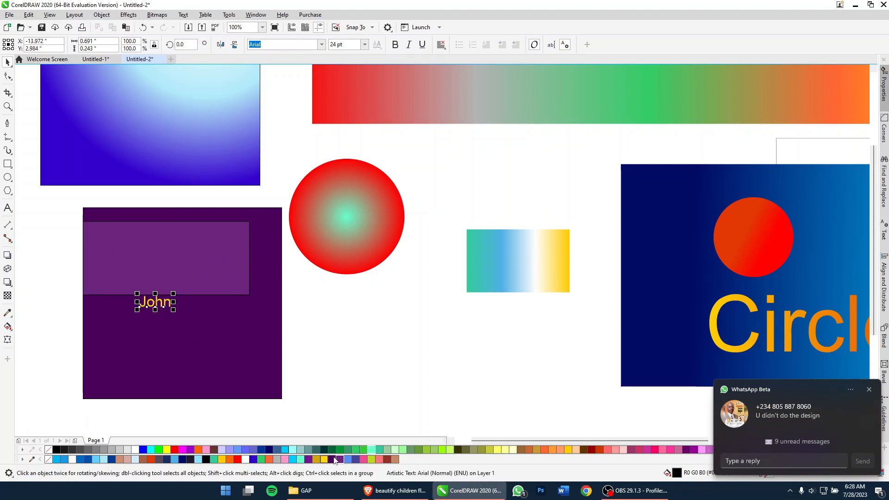
{"action": "left_click", "coordinate": [868, 390]}
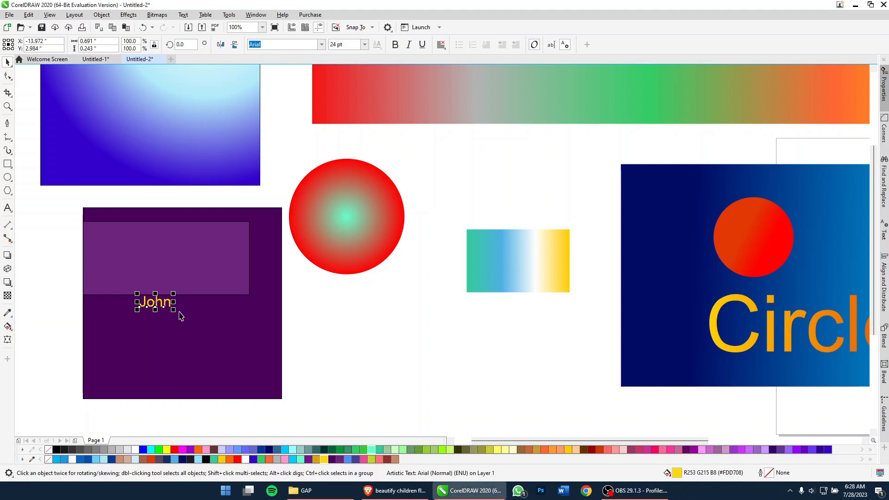
{"action": "left_click_drag", "start_coordinate": [173, 310], "coordinate": [270, 375]}
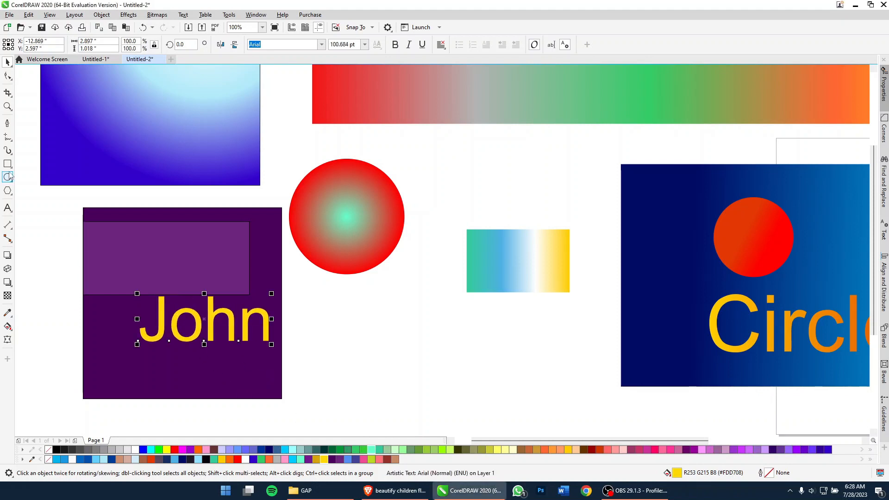
Draw a rectangle about 2.98 by 0.47 inches below the yellow name and fill it with yellow #FDD708
{"action": "left_click", "coordinate": [7, 163]}
{"action": "left_click_drag", "start_coordinate": [122, 366], "coordinate": [260, 392]}
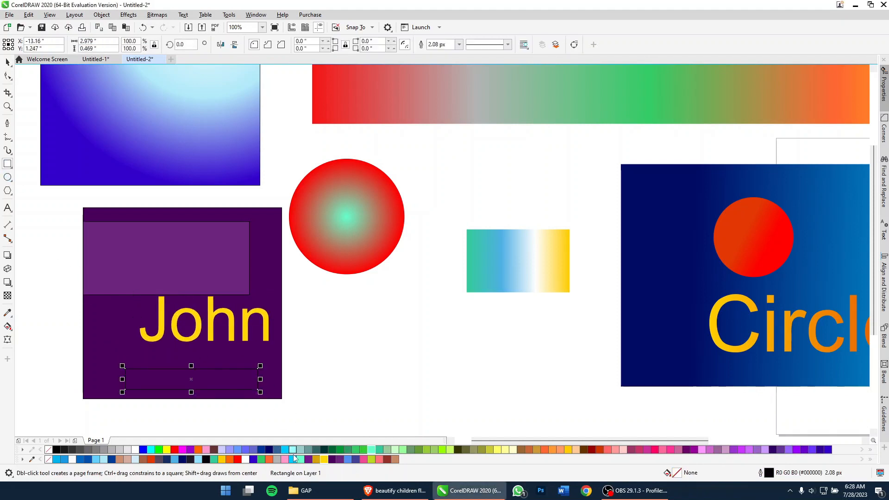
{"action": "left_click", "coordinate": [322, 459]}
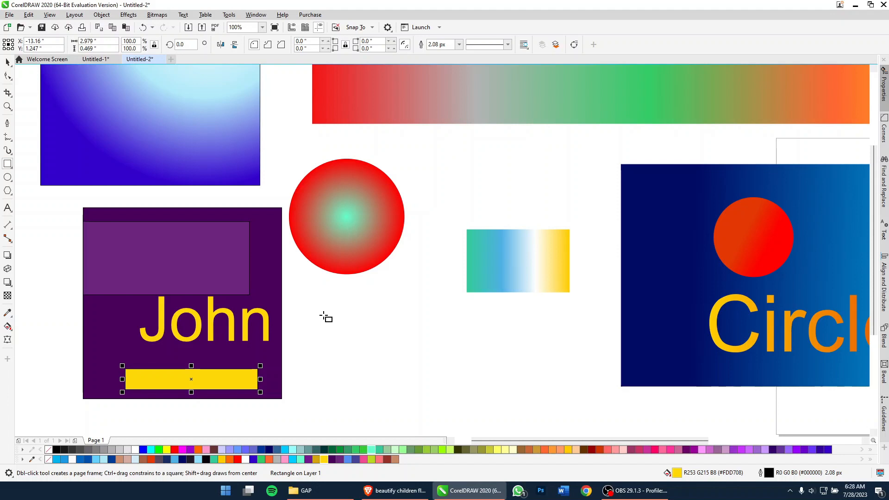
Examine the purple design's yellow lettering up close and the whole composition alongside the other gradient shapes
{"action": "left_click_drag", "start_coordinate": [537, 291], "coordinate": [532, 292]}
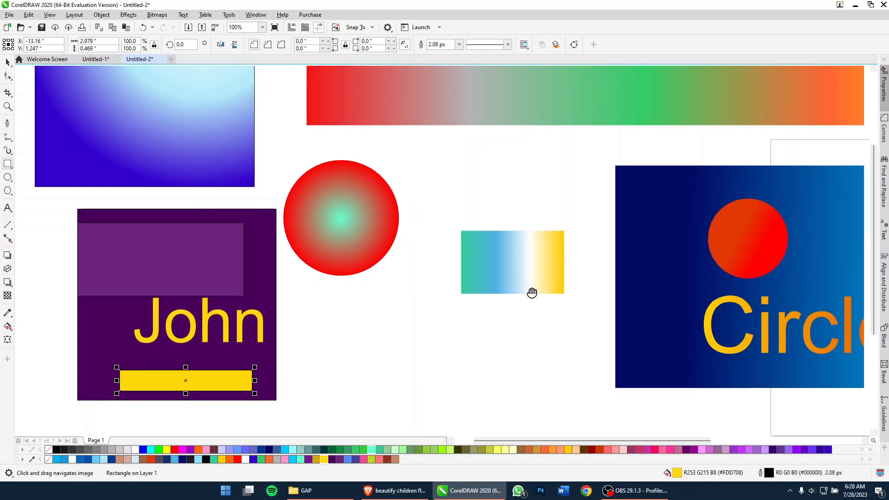
{"action": "scroll", "coordinate": [527, 287], "scroll_direction": "down", "scroll_amount": 3}
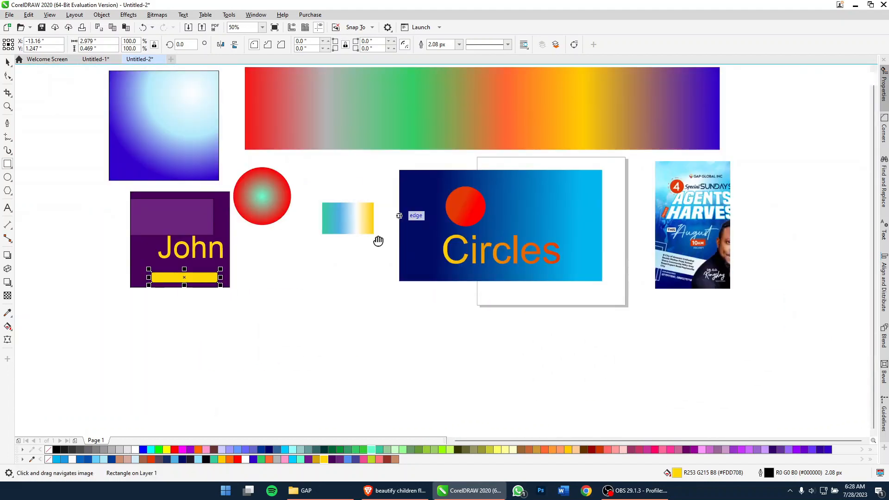
{"action": "left_click_drag", "start_coordinate": [334, 199], "coordinate": [482, 314]}
{"action": "scroll", "coordinate": [362, 388], "scroll_direction": "up", "scroll_amount": 2}
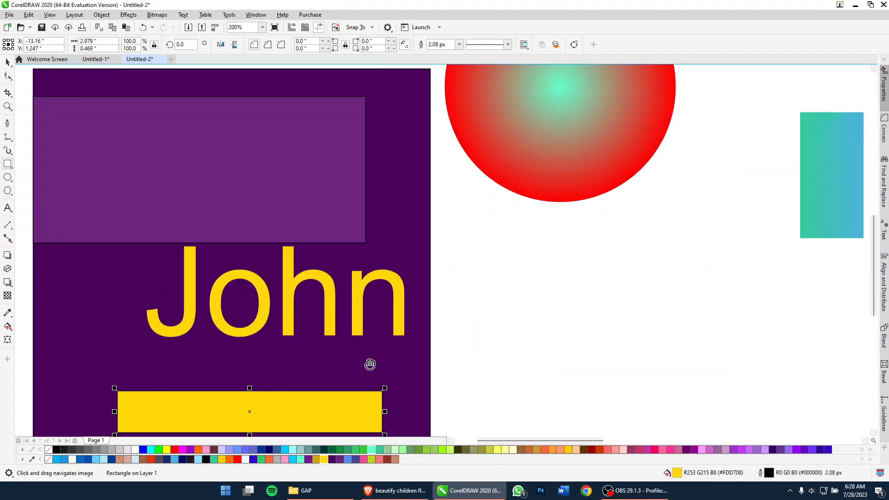
{"action": "left_click_drag", "start_coordinate": [369, 365], "coordinate": [282, 311]}
{"action": "scroll", "coordinate": [323, 325], "scroll_direction": "down", "scroll_amount": 1}
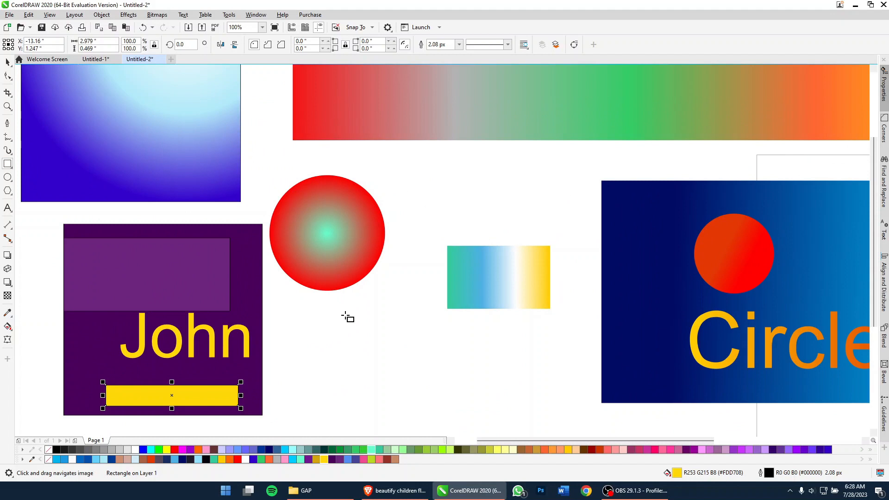
{"action": "scroll", "coordinate": [231, 352], "scroll_direction": "up", "scroll_amount": 2}
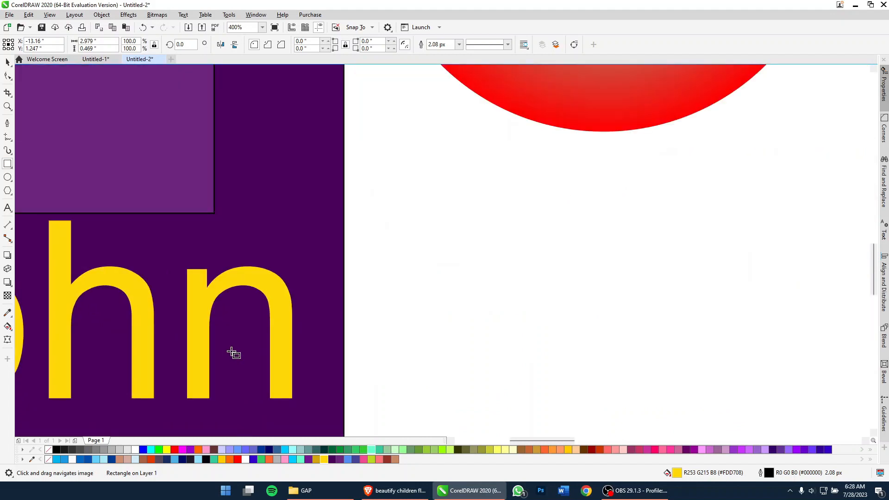
{"action": "scroll", "coordinate": [231, 352], "scroll_direction": "down", "scroll_amount": 2}
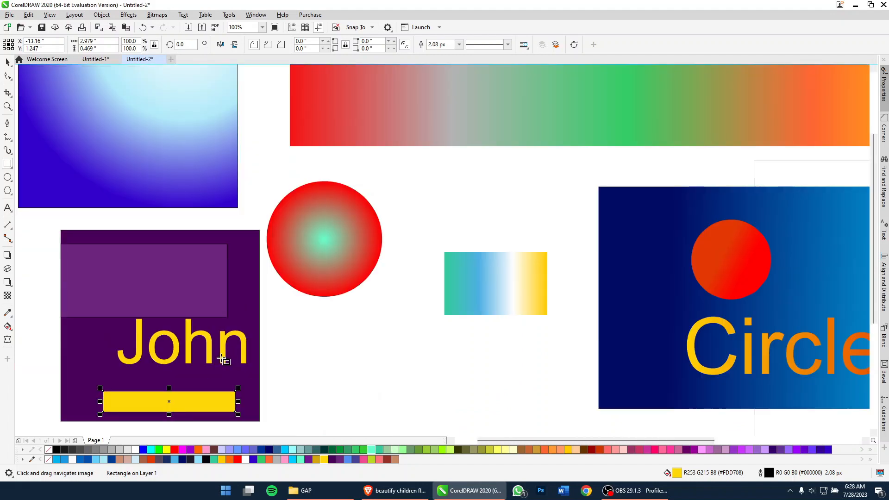
{"action": "scroll", "coordinate": [222, 356], "scroll_direction": "up", "scroll_amount": 3}
{"action": "scroll", "coordinate": [222, 358], "scroll_direction": "down", "scroll_amount": 4}
{"action": "scroll", "coordinate": [389, 319], "scroll_direction": "up", "scroll_amount": 1}
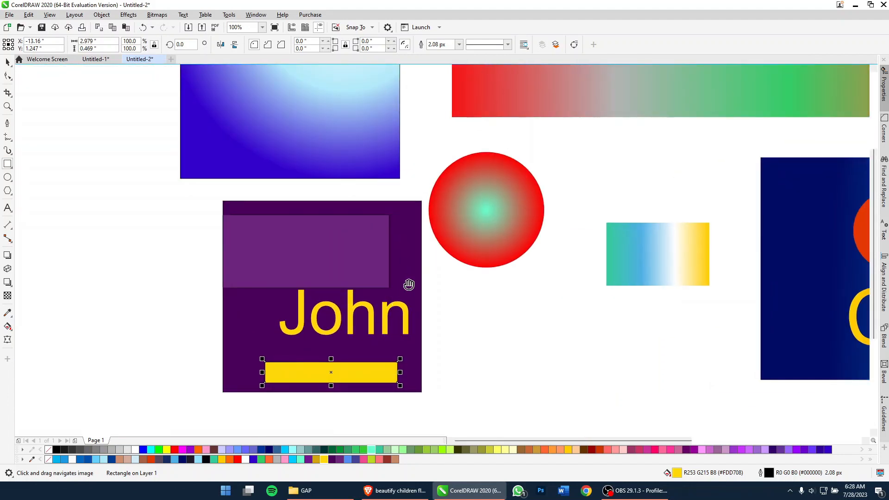
{"action": "mouse_move", "coordinate": [408, 285]}
{"action": "left_mouse_down"}
{"action": "mouse_move", "coordinate": [416, 294]}
{"action": "mouse_move", "coordinate": [519, 274]}
{"action": "mouse_move", "coordinate": [504, 267]}
{"action": "mouse_move", "coordinate": [556, 355]}
{"action": "mouse_move", "coordinate": [432, 379]}
{"action": "mouse_move", "coordinate": [317, 295]}
{"action": "left_mouse_up"}
{"action": "left_click_drag", "start_coordinate": [686, 250], "coordinate": [278, 288]}
{"action": "left_click_drag", "start_coordinate": [559, 304], "coordinate": [235, 309]}
{"action": "left_click_drag", "start_coordinate": [700, 288], "coordinate": [212, 287]}
{"action": "left_click_drag", "start_coordinate": [658, 264], "coordinate": [234, 282]}
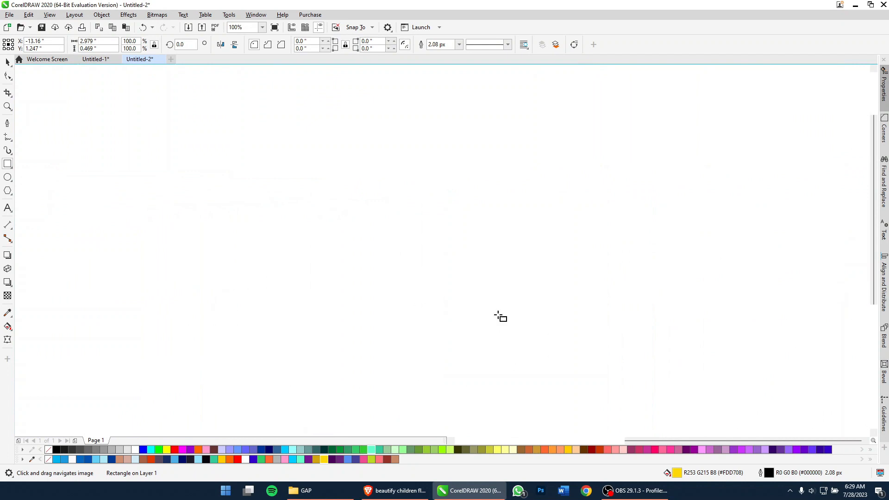
{"action": "scroll", "coordinate": [514, 317], "scroll_direction": "down", "scroll_amount": 3}
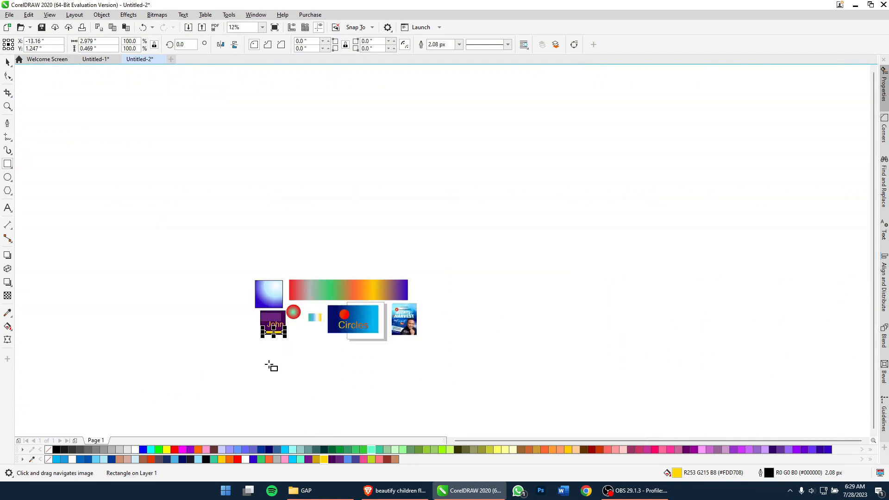
{"action": "scroll", "coordinate": [255, 327], "scroll_direction": "up", "scroll_amount": 5}
{"action": "left_click_drag", "start_coordinate": [676, 273], "coordinate": [288, 273]}
{"action": "scroll", "coordinate": [288, 273], "scroll_direction": "up", "scroll_amount": 3}
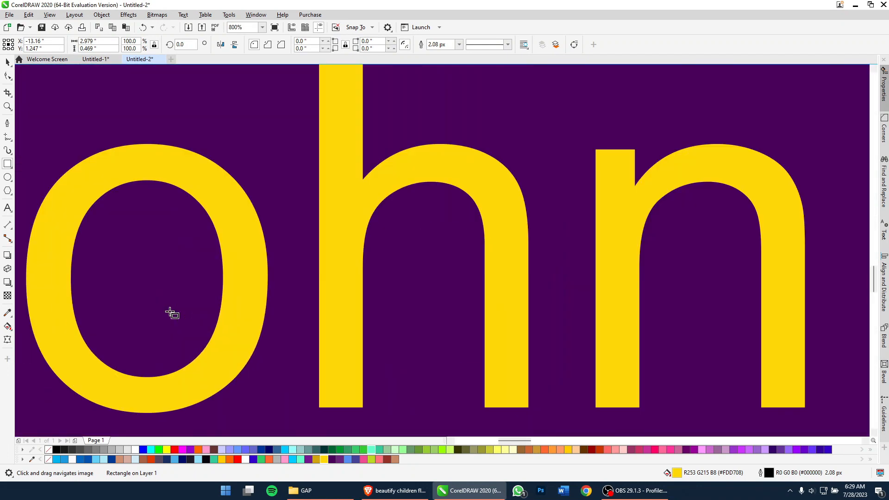
{"action": "left_click_drag", "start_coordinate": [214, 275], "coordinate": [225, 301]}
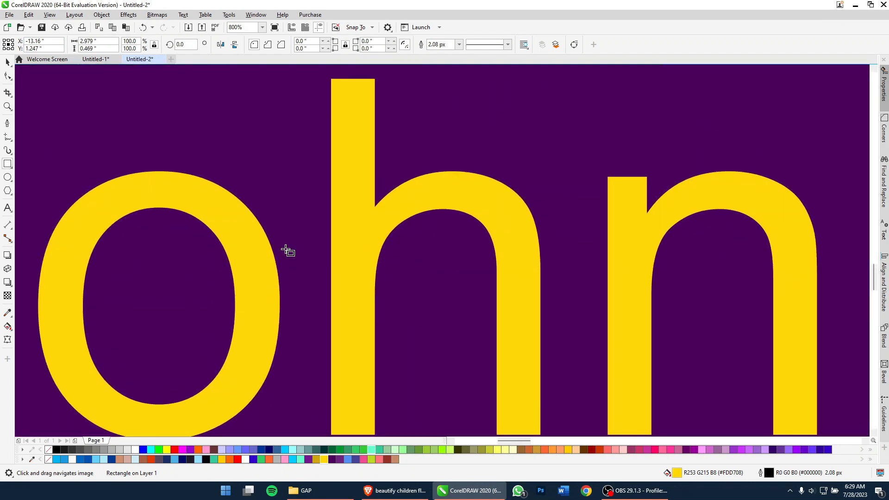
{"action": "scroll", "coordinate": [288, 250], "scroll_direction": "down", "scroll_amount": 3}
{"action": "left_click_drag", "start_coordinate": [288, 251], "coordinate": [444, 282]}
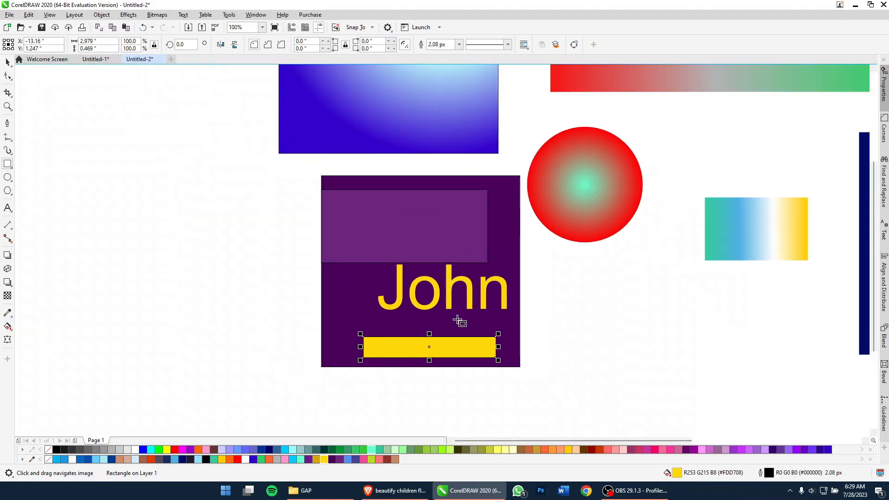
Draw a rectangle about 1.05 by 0.88 inches over the purple square's left edge with a 25 px light blue #4FB0E4 outline
{"action": "scroll", "coordinate": [459, 322], "scroll_direction": "up", "scroll_amount": 2}
{"action": "left_click_drag", "start_coordinate": [360, 221], "coordinate": [567, 340]}
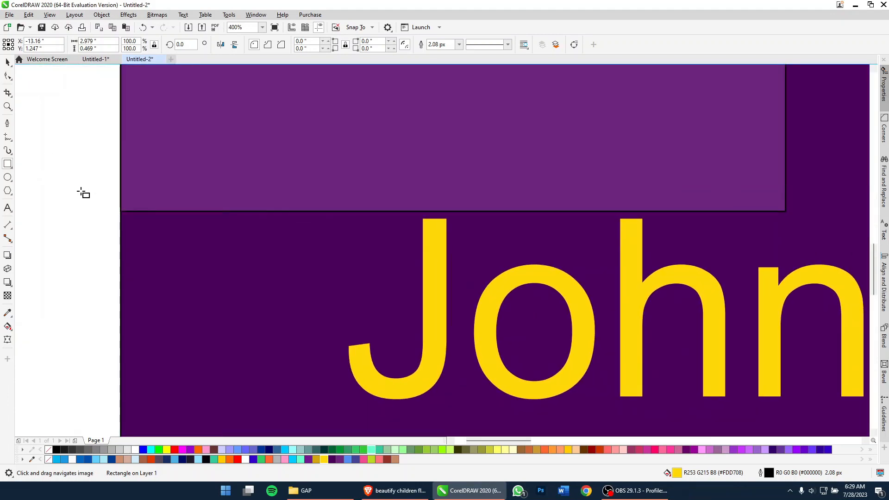
{"action": "left_click_drag", "start_coordinate": [92, 182], "coordinate": [279, 338]}
{"action": "left_click", "coordinate": [458, 44]}
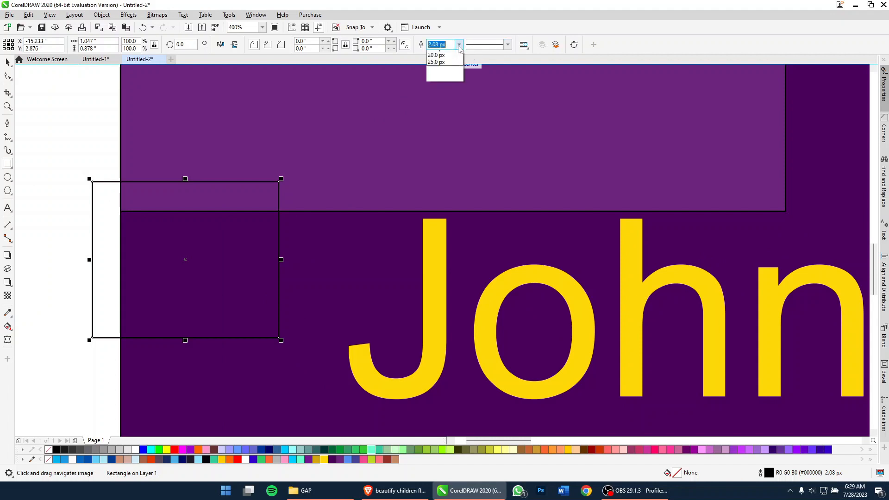
{"action": "left_click", "coordinate": [457, 131]}
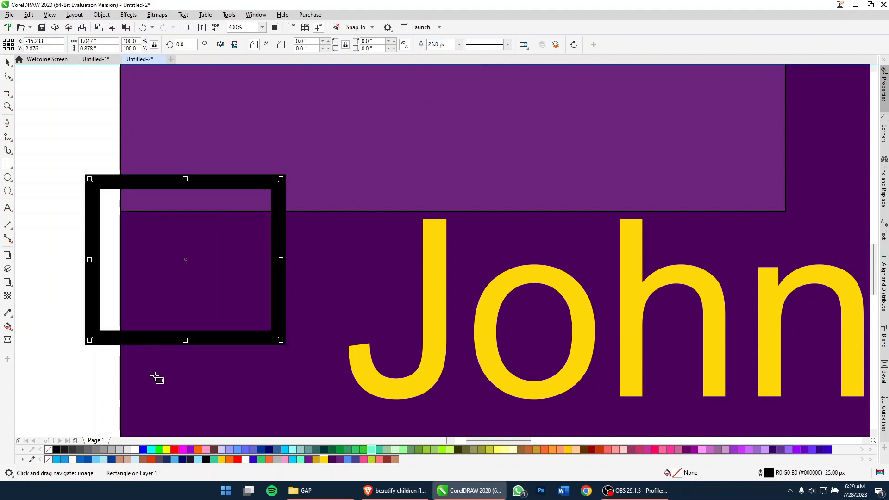
{"action": "right_click", "coordinate": [174, 459]}
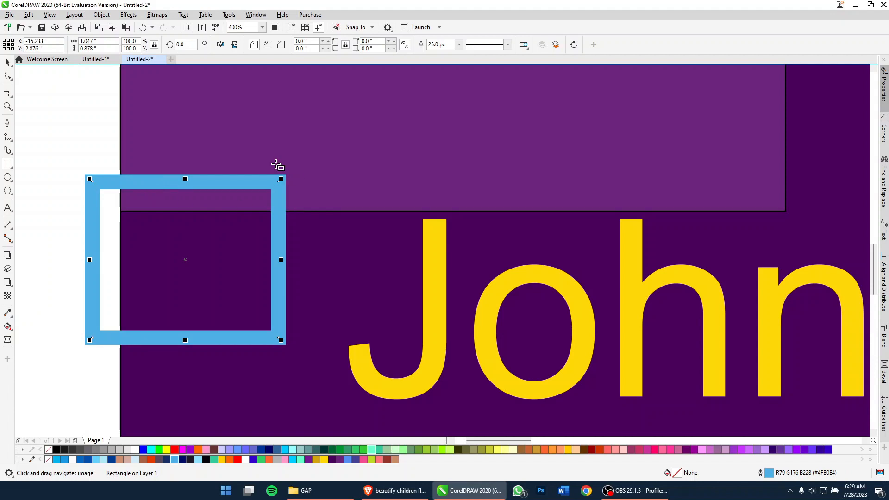
Inspect the rectangle's thick light blue outline up close and in the context of the whole drawing
{"action": "scroll", "coordinate": [238, 195], "scroll_direction": "down", "scroll_amount": 3}
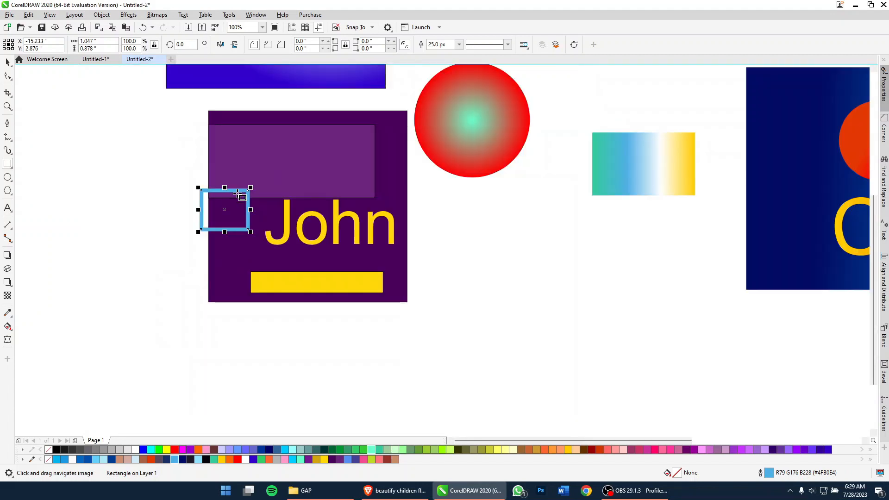
{"action": "scroll", "coordinate": [262, 199], "scroll_direction": "up", "scroll_amount": 6}
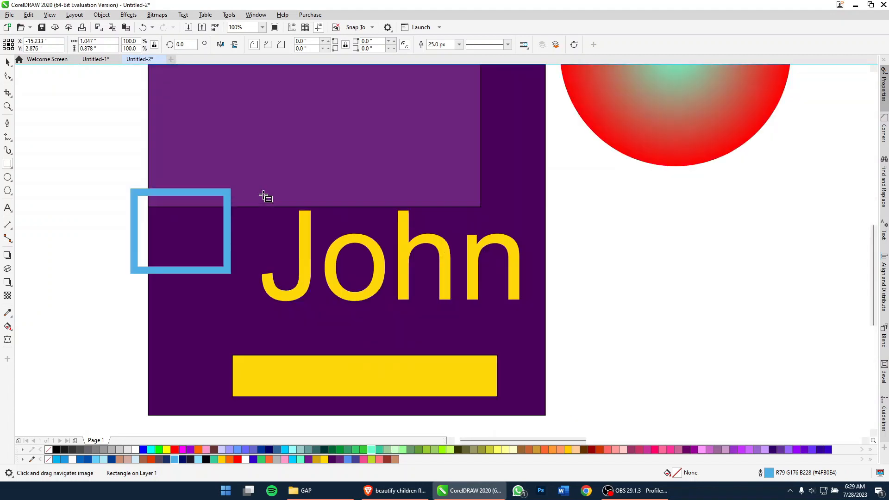
{"action": "scroll", "coordinate": [214, 297], "scroll_direction": "down", "scroll_amount": 2}
{"action": "scroll", "coordinate": [152, 335], "scroll_direction": "up", "scroll_amount": 2}
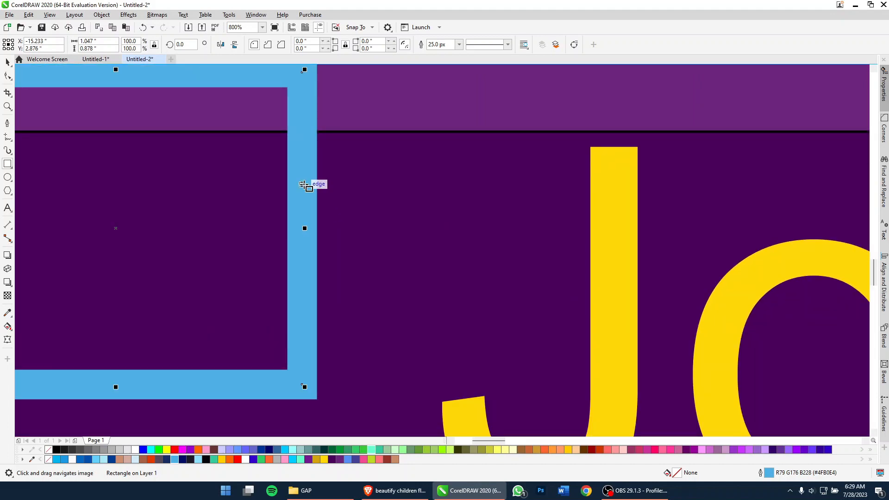
{"action": "scroll", "coordinate": [303, 184], "scroll_direction": "down", "scroll_amount": 1}
{"action": "scroll", "coordinate": [304, 185], "scroll_direction": "down", "scroll_amount": 2}
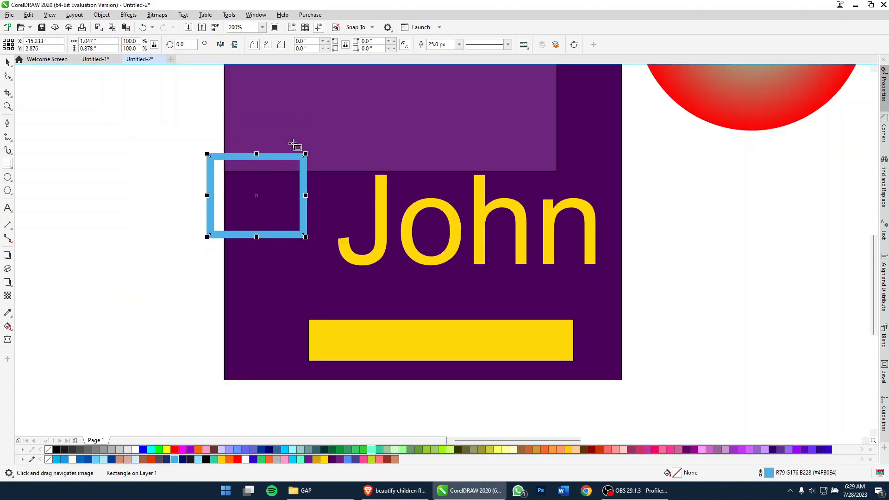
{"action": "scroll", "coordinate": [371, 153], "scroll_direction": "down", "scroll_amount": 3}
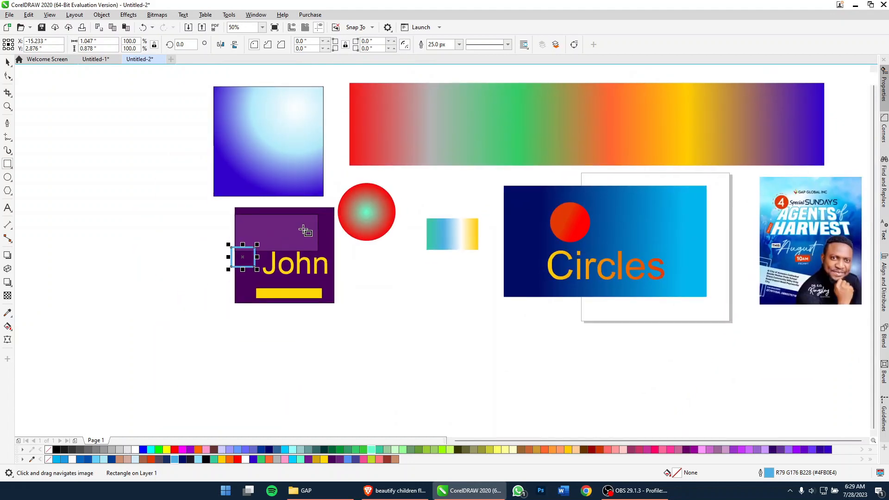
Draw a rectangle about 1.40 by 1.54 inches to the left of the purple square and fill it with light blue #4FB0E4
{"action": "scroll", "coordinate": [351, 207], "scroll_direction": "up", "scroll_amount": 2}
{"action": "left_click_drag", "start_coordinate": [208, 251], "coordinate": [441, 226]}
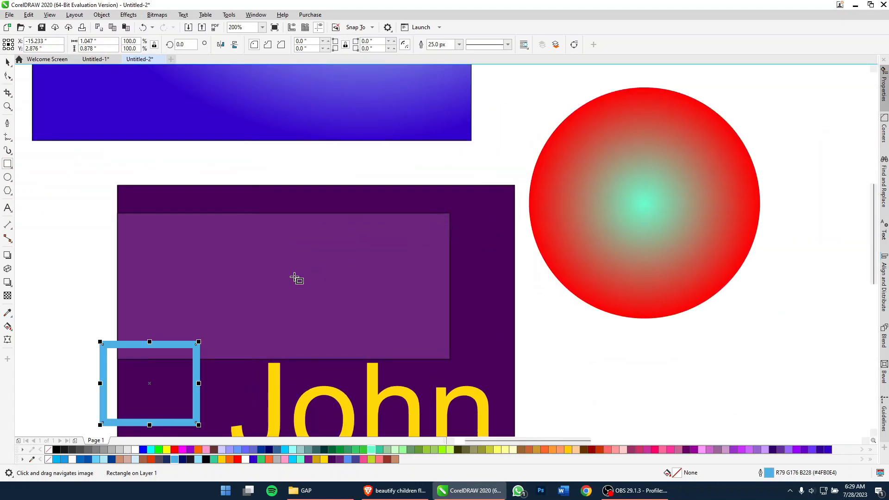
{"action": "left_click_drag", "start_coordinate": [276, 283], "coordinate": [372, 246]}
{"action": "left_click_drag", "start_coordinate": [73, 139], "coordinate": [197, 276]}
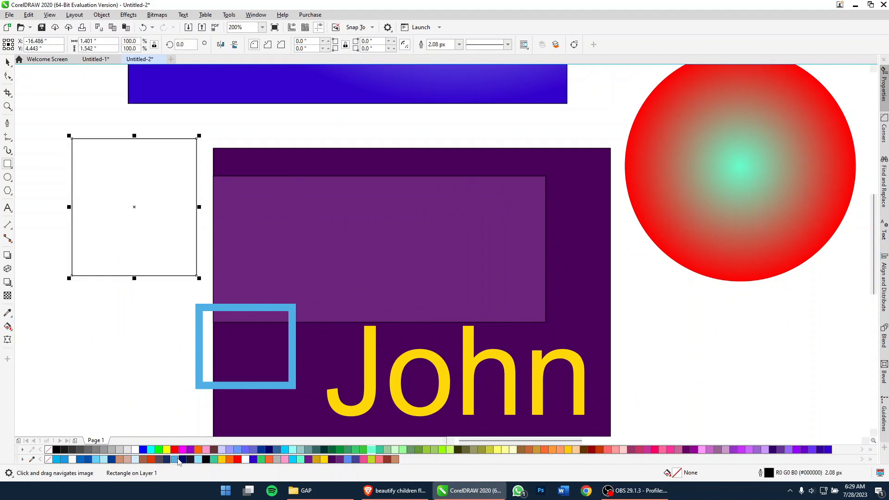
{"action": "left_click", "coordinate": [175, 459]}
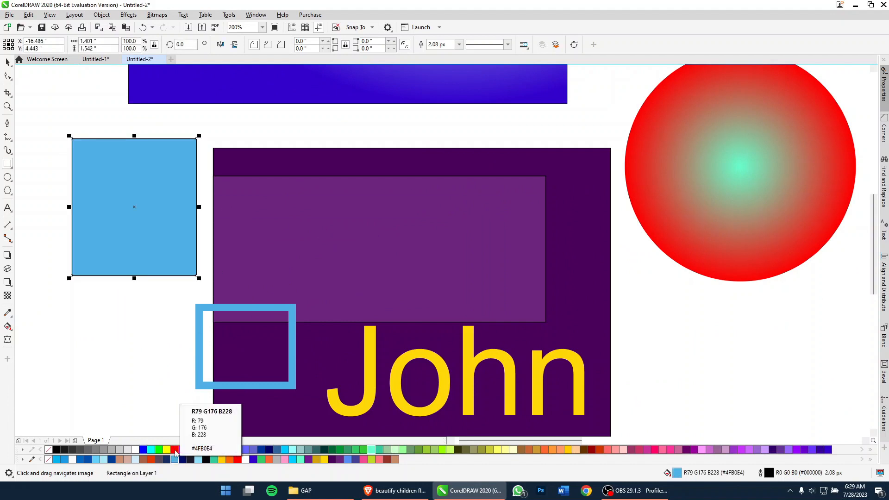
Give the light blue rectangle beside the purple square a 25 px blue #0000FF outline
{"action": "left_click", "coordinate": [458, 44]}
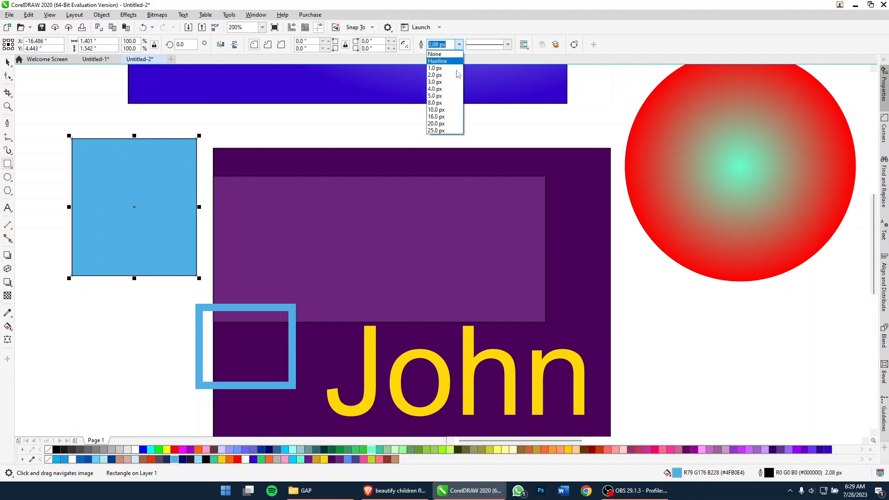
{"action": "left_click", "coordinate": [455, 130]}
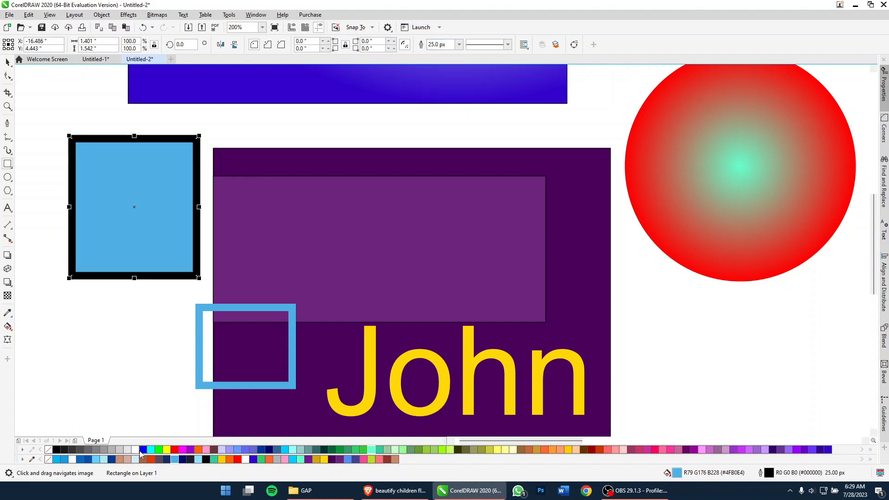
{"action": "right_click", "coordinate": [149, 451]}
{"action": "right_click", "coordinate": [143, 449]}
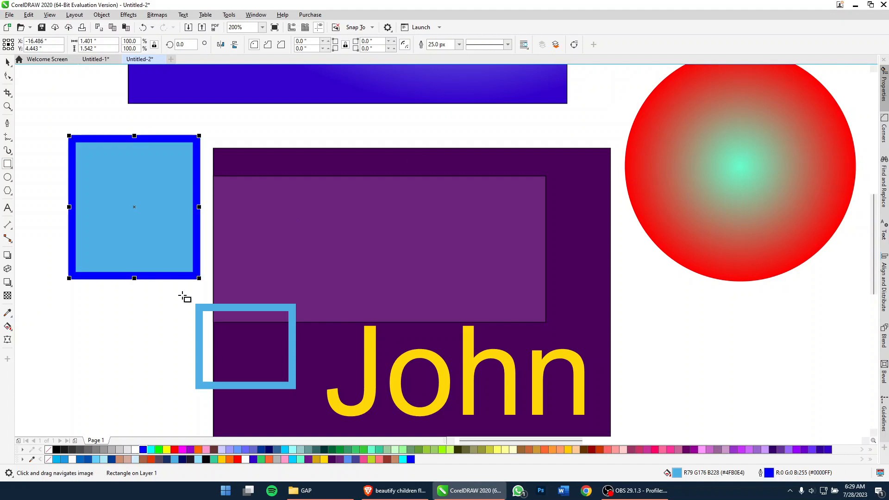
Draw a rectangle about 5.37 by 2.14 inches overlapping the blue gradient square's lower left corner and fill it with dark teal #003333
{"action": "scroll", "coordinate": [270, 247], "scroll_direction": "down", "scroll_amount": 2}
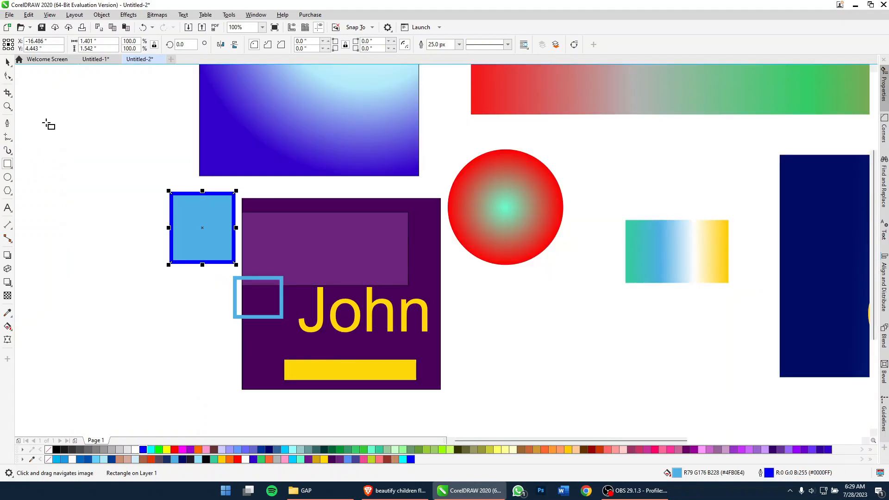
{"action": "left_click_drag", "start_coordinate": [45, 122], "coordinate": [287, 219]}
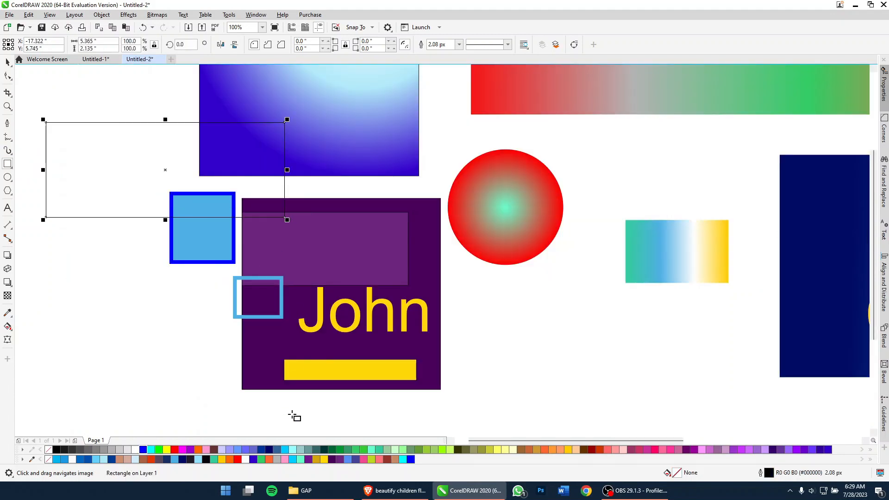
{"action": "left_click", "coordinate": [324, 449]}
Apply a linear fountain fill across the dark teal rectangle, running from dark teal at its left to light green at its right
{"action": "key", "text": "g"}
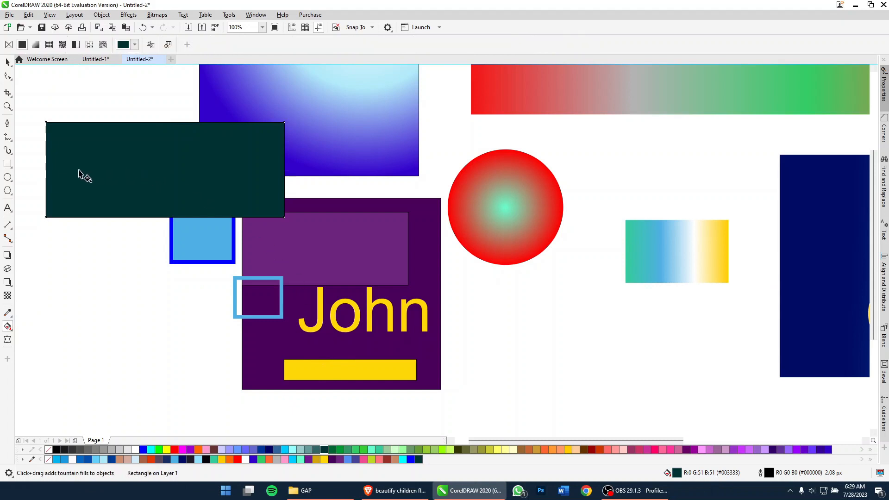
{"action": "left_click_drag", "start_coordinate": [45, 242], "coordinate": [257, 202]}
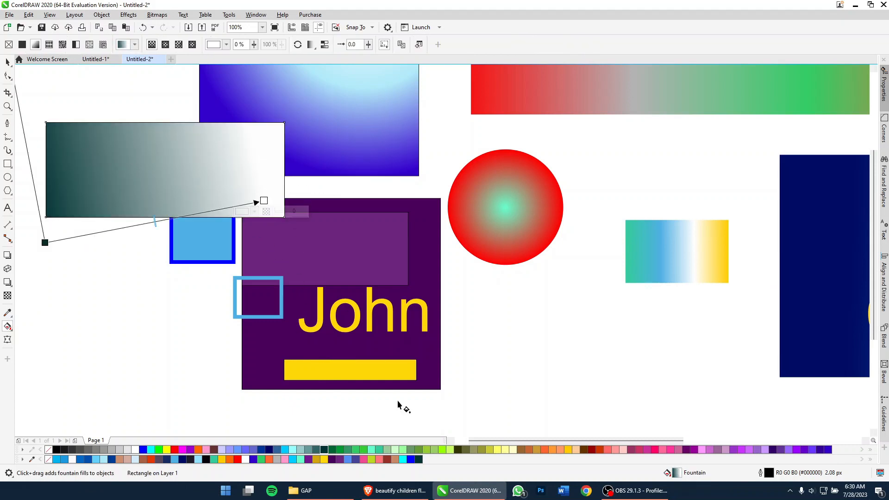
{"action": "left_click", "coordinate": [379, 459]}
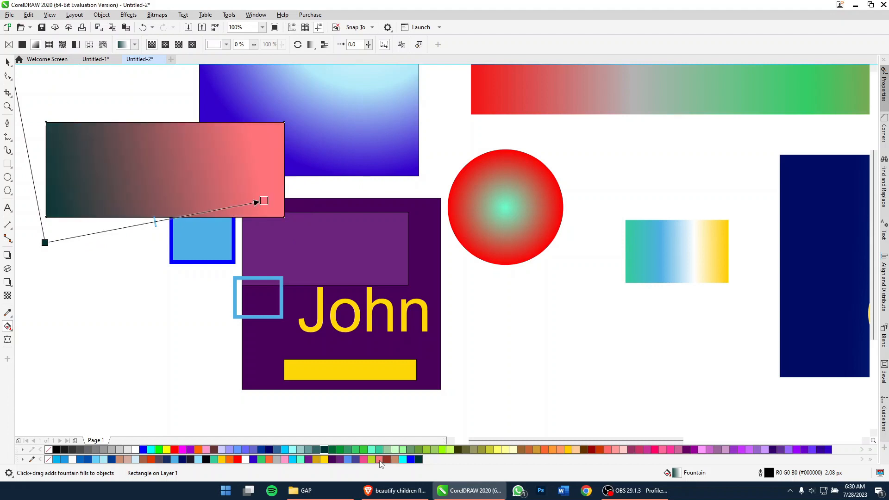
{"action": "left_click", "coordinate": [402, 449]}
{"action": "key", "text": "space"}
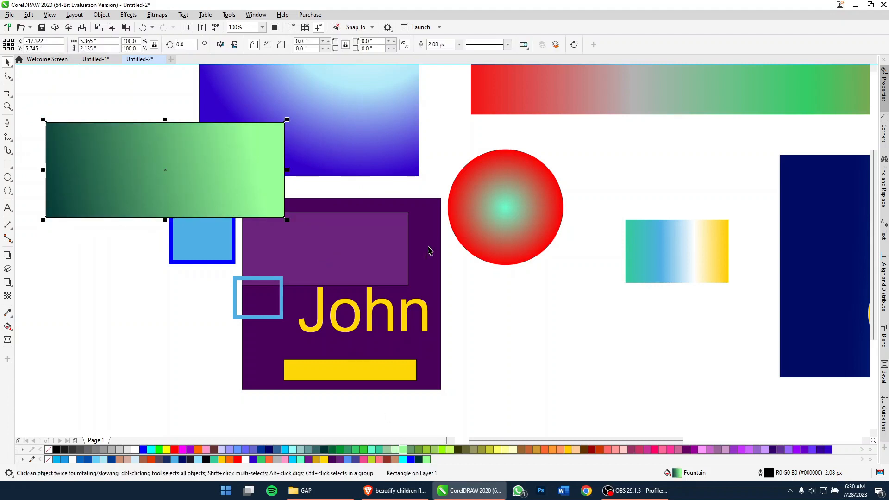
{"action": "left_click_drag", "start_coordinate": [440, 242], "coordinate": [396, 299]}
{"action": "scroll", "coordinate": [396, 298], "scroll_direction": "down", "scroll_amount": 4}
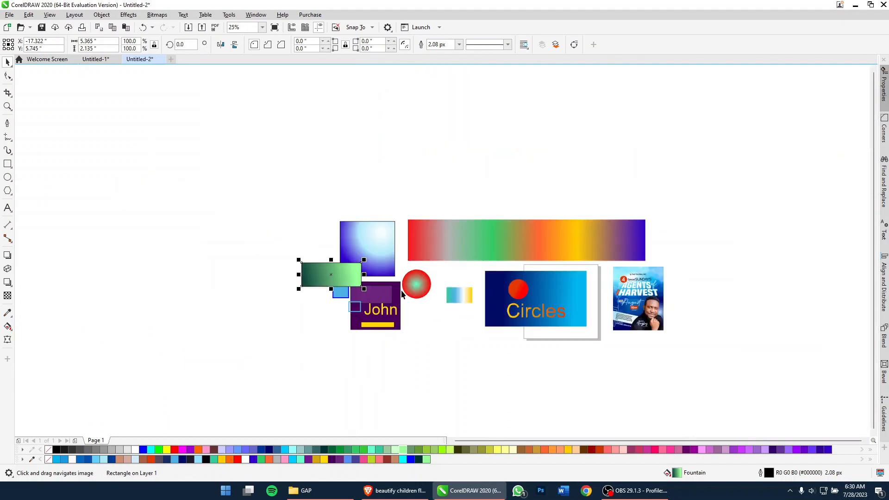
{"action": "scroll", "coordinate": [602, 324], "scroll_direction": "up", "scroll_amount": 4}
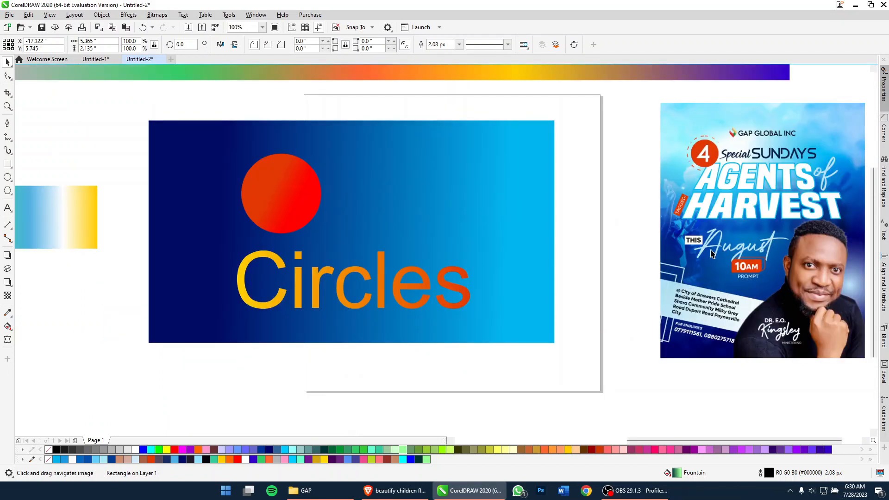
{"action": "left_click_drag", "start_coordinate": [377, 223], "coordinate": [493, 333]}
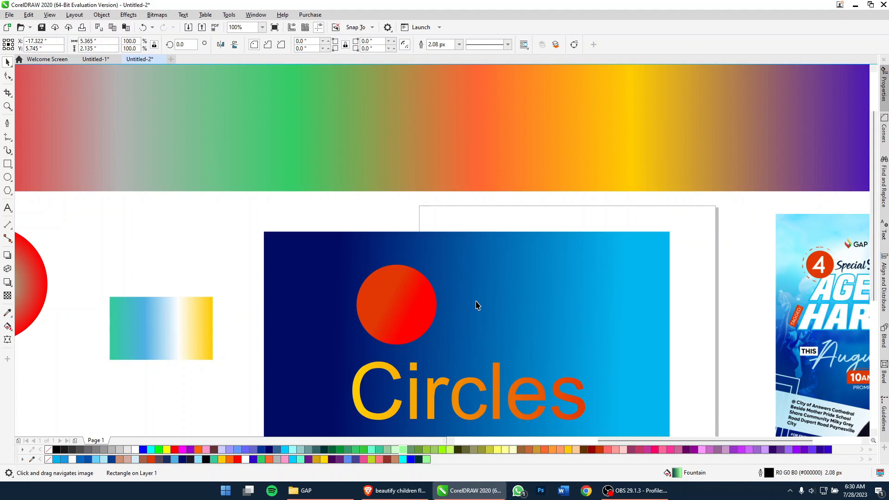
{"action": "left_click_drag", "start_coordinate": [549, 400], "coordinate": [597, 318]}
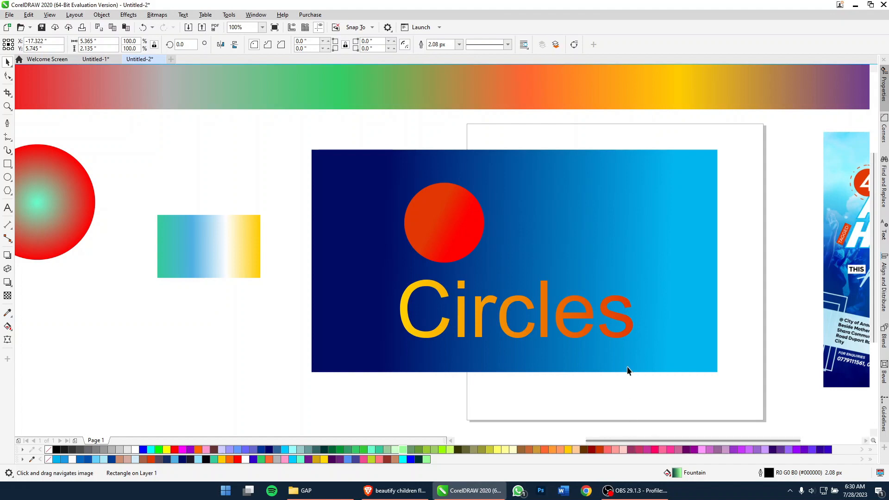
{"action": "left_click", "coordinate": [631, 489]}
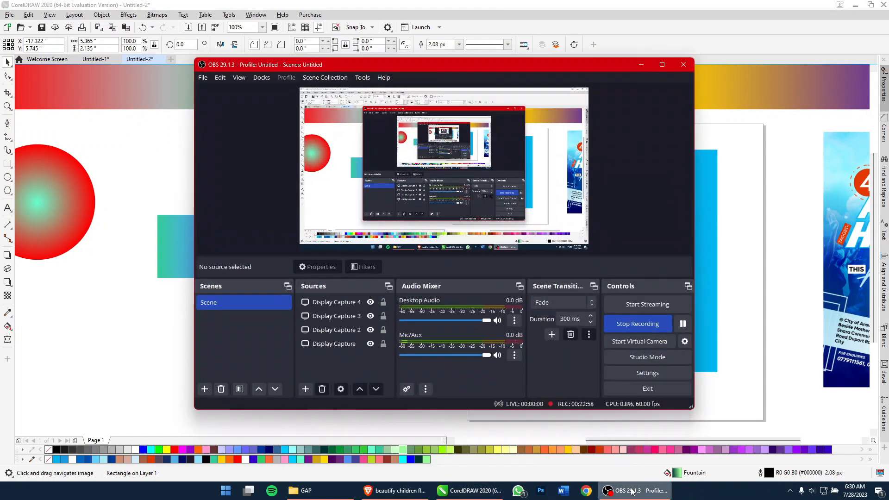
{"action": "left_click", "coordinate": [634, 323]}
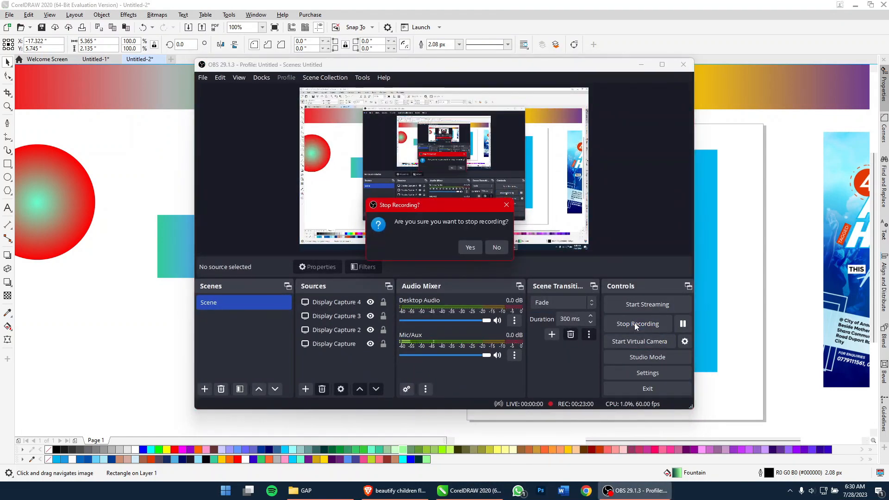